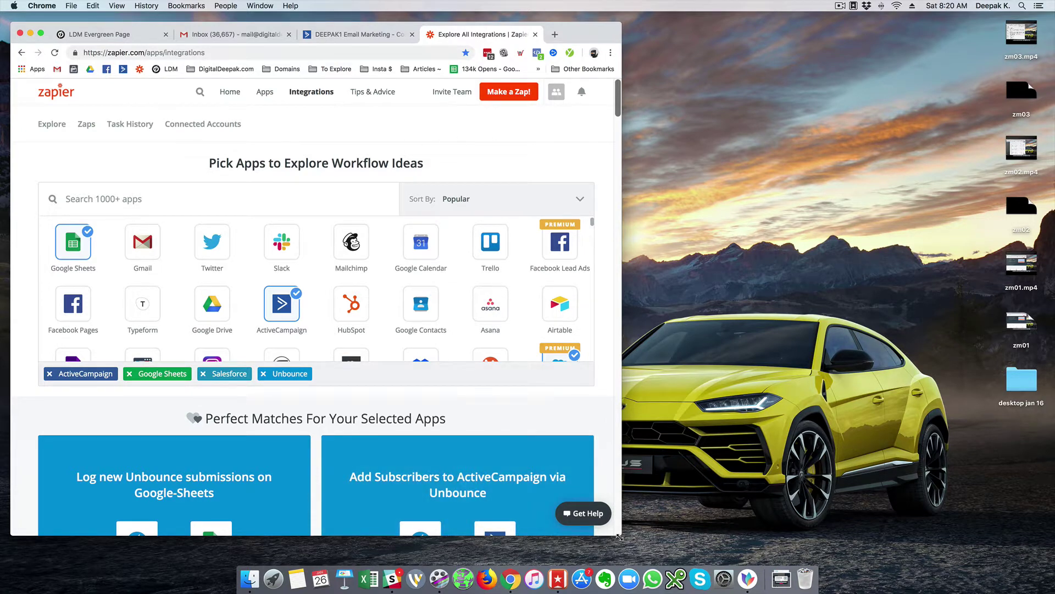
- Enlarge the Chrome window, close the Inbox tab and open a new tab beside Zapier
drag(620, 537, 629, 551)
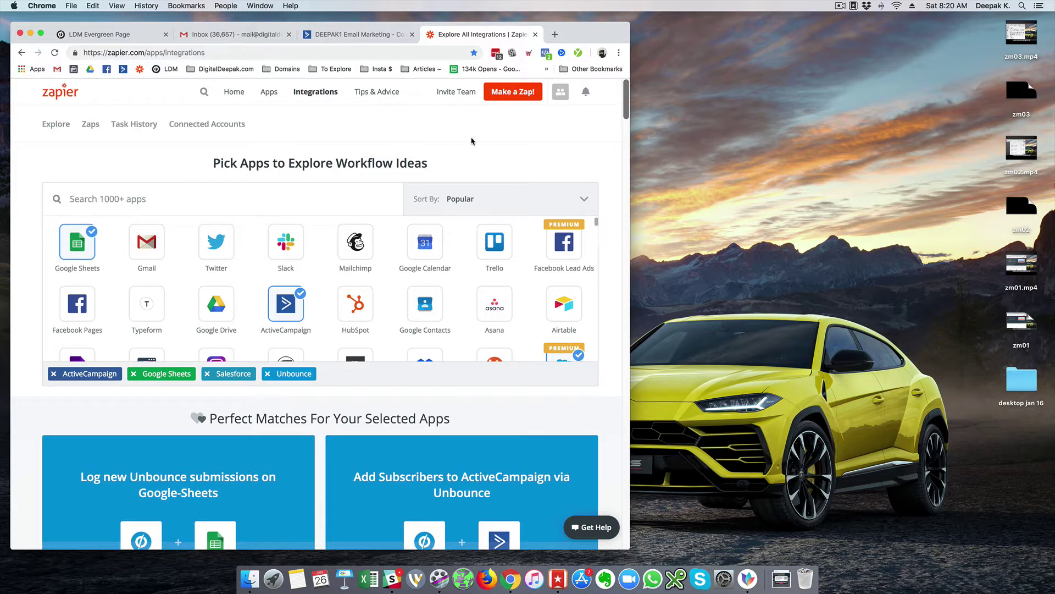
click(289, 34)
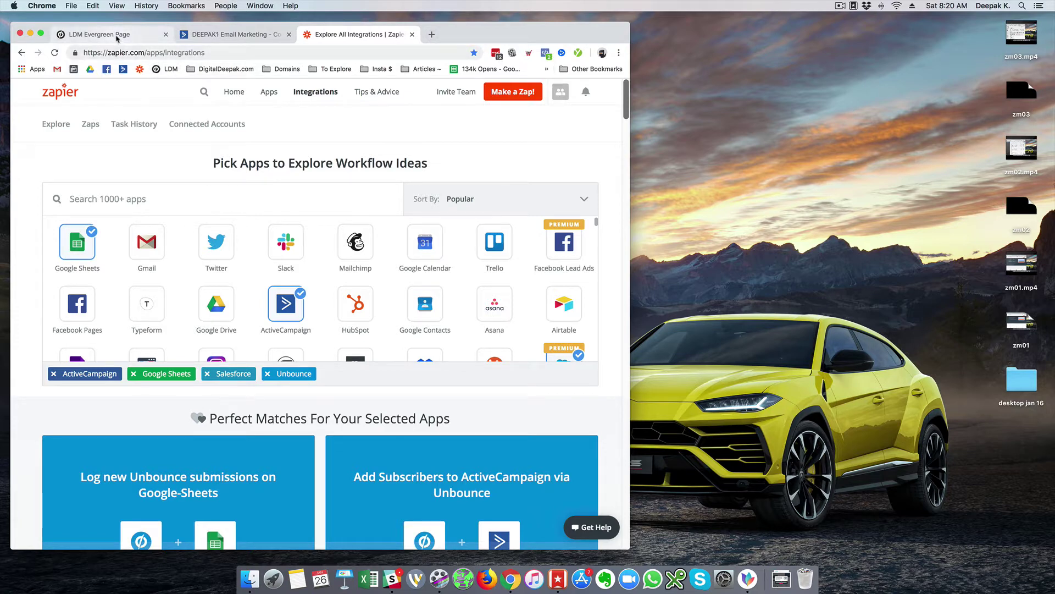
click(431, 35)
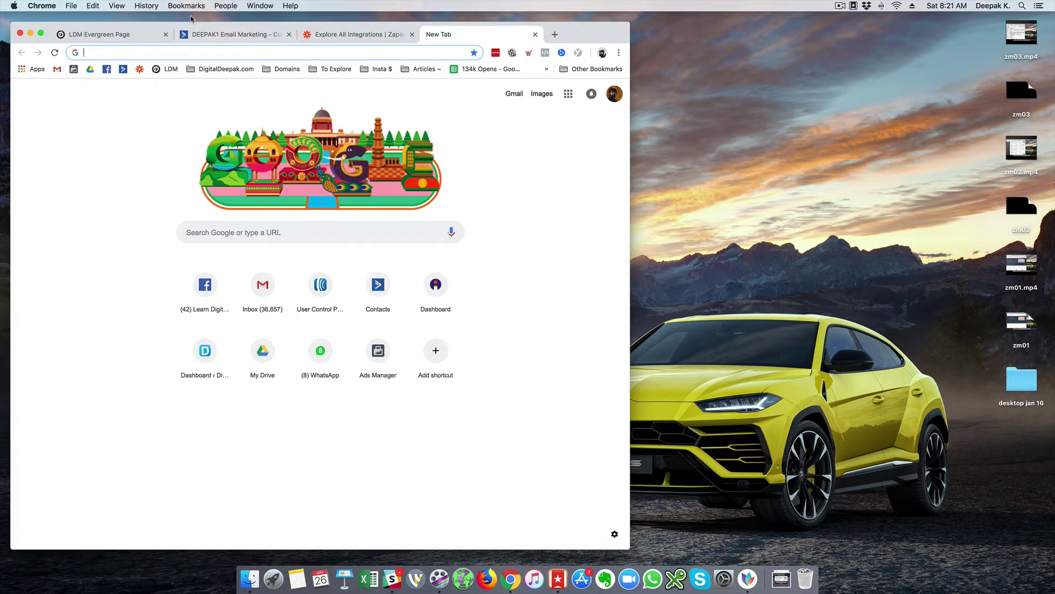
- Create a blank Google Sheet titled 'Leads Tracker' from Drive, then return to the LDM Evergreen Page
click(90, 69)
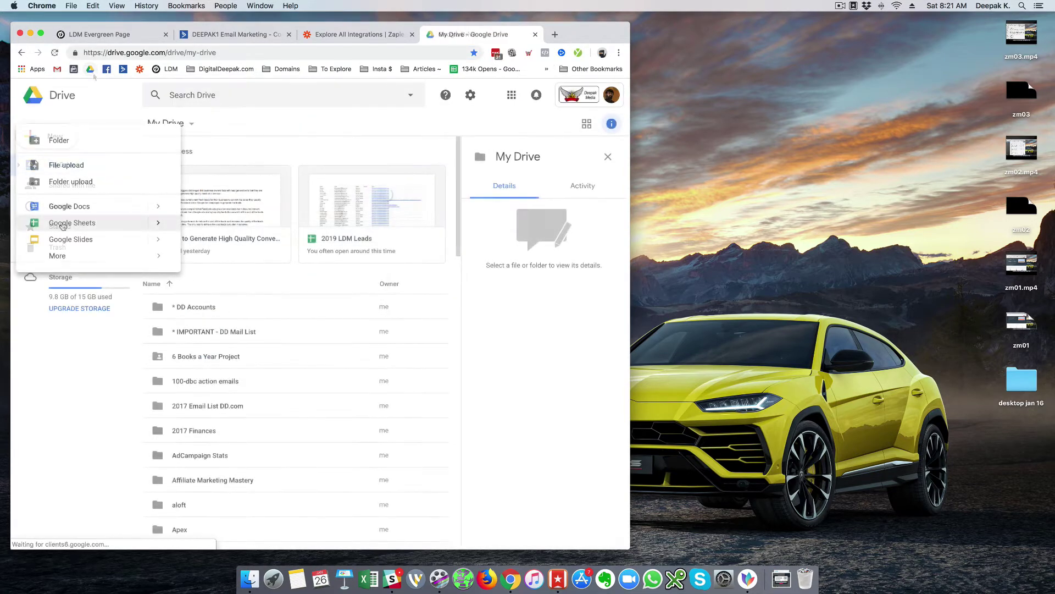
click(62, 225)
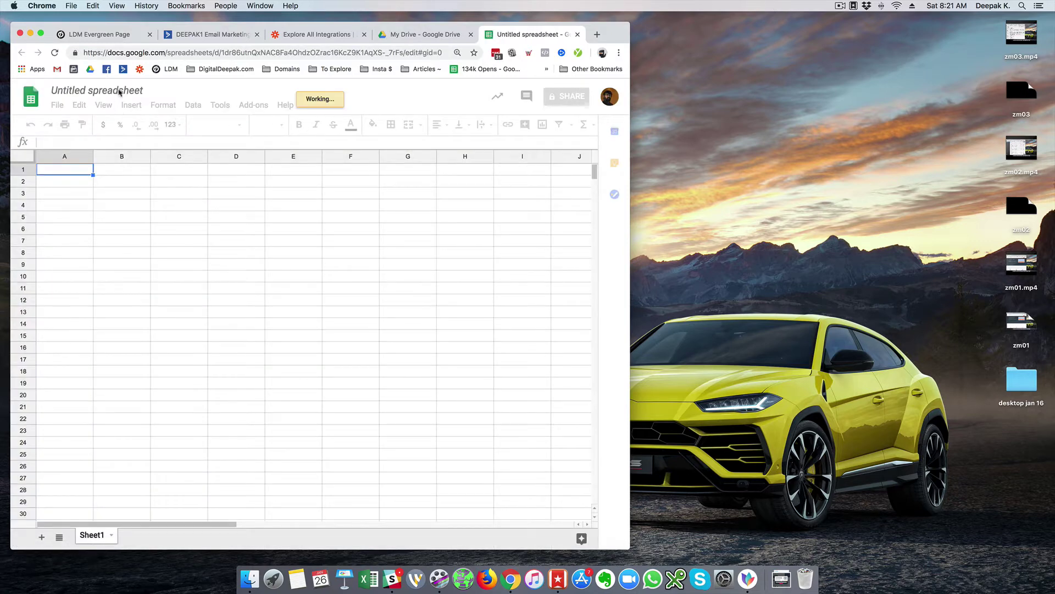
click(129, 90)
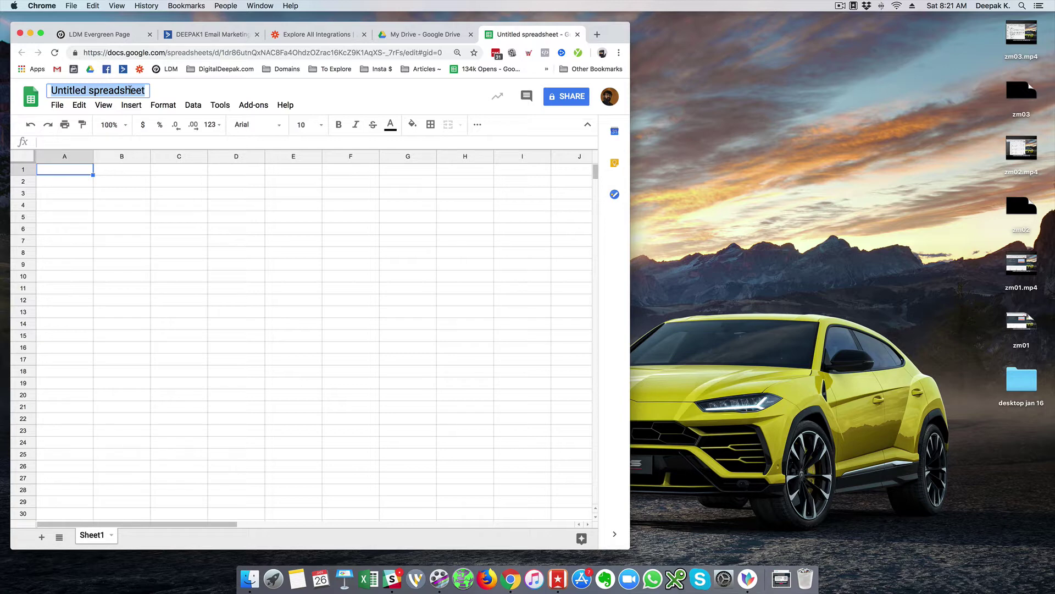
text(L)
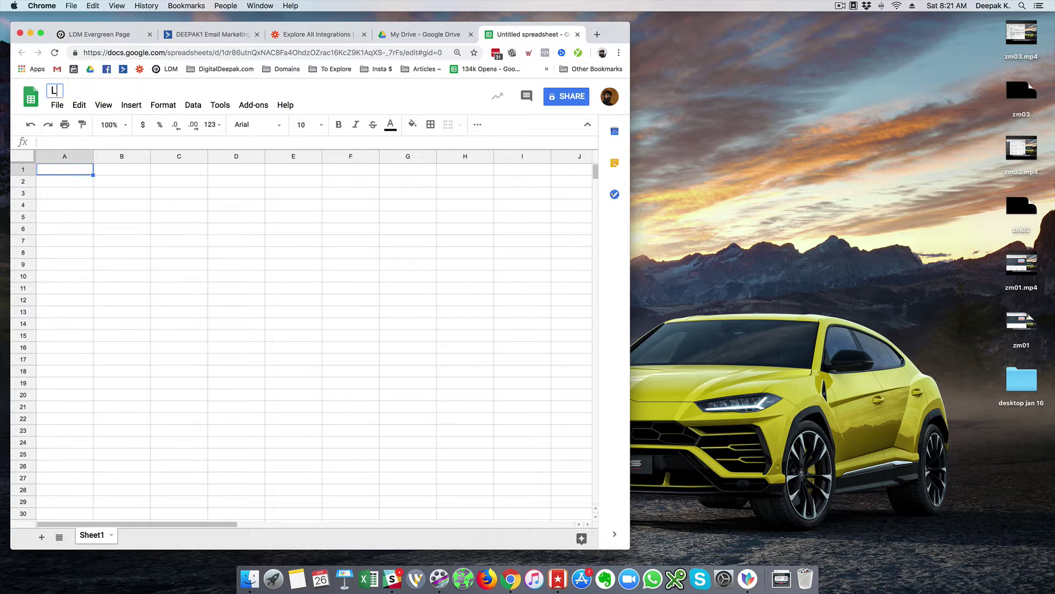
text(eads Tracker)
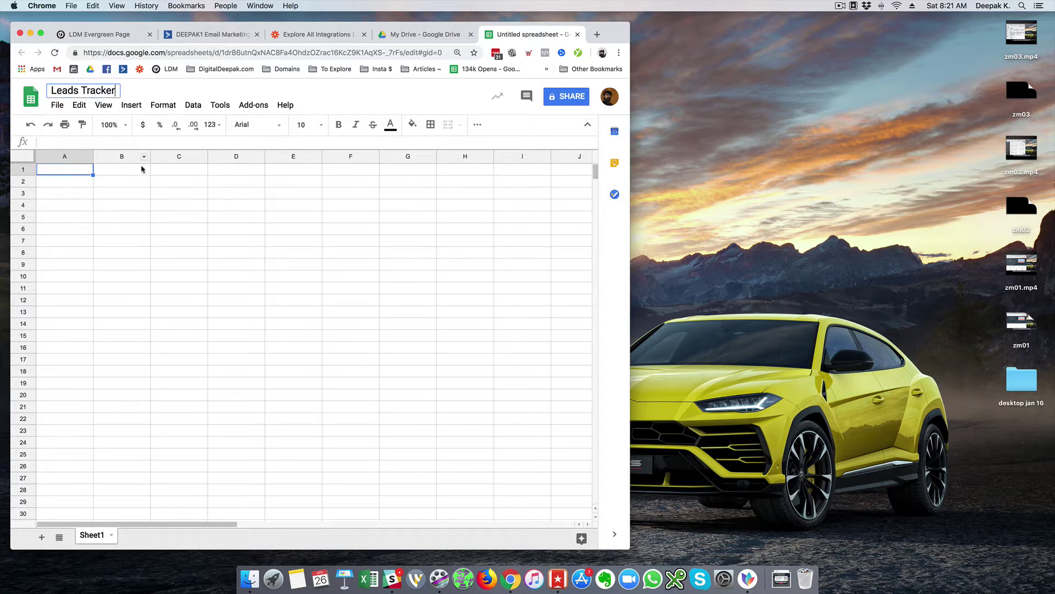
click(141, 191)
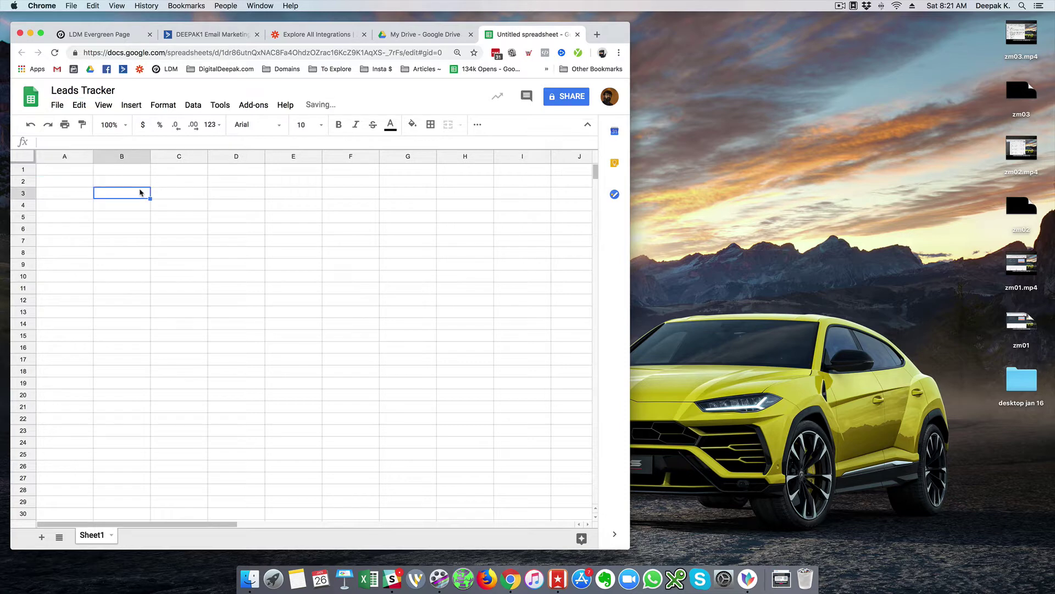
click(71, 172)
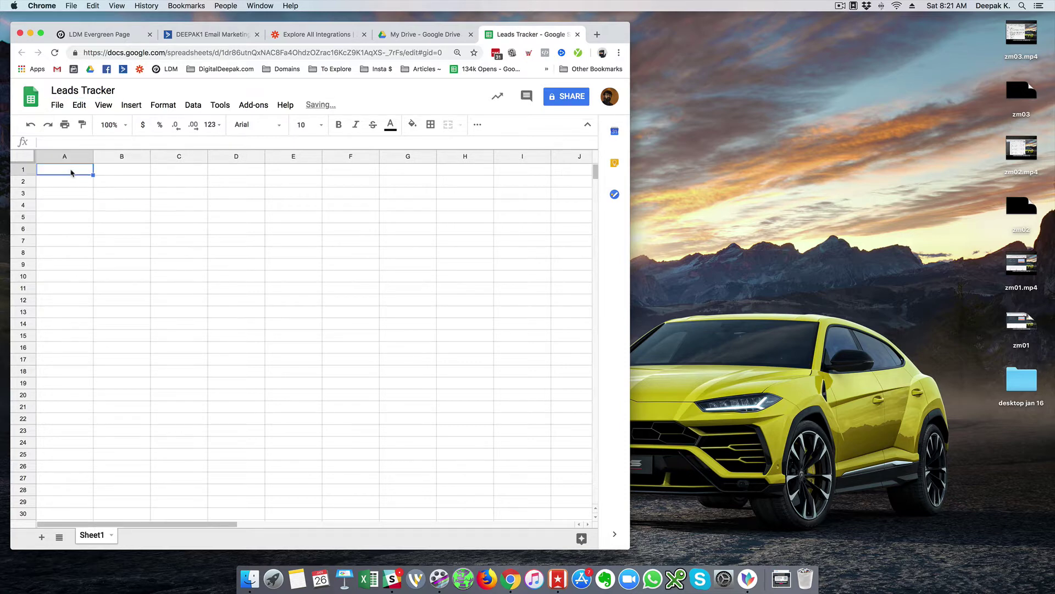
click(104, 44)
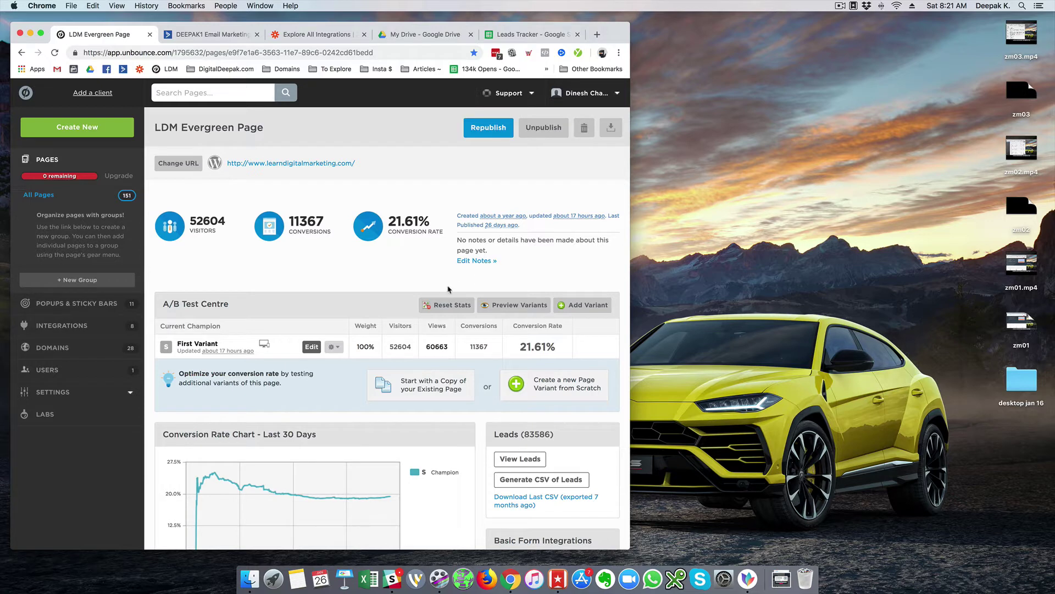
- Open the WebHooks settings under the page's Basic Form Integrations
scroll(449, 289, down, 10)
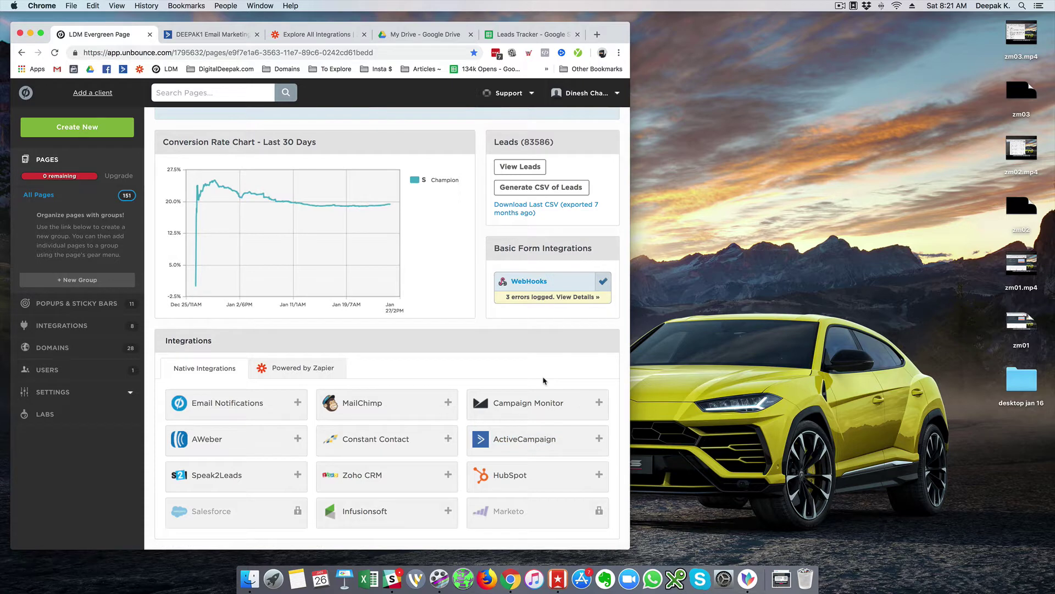
scroll(543, 380, up, 1)
scroll(543, 380, up, 5)
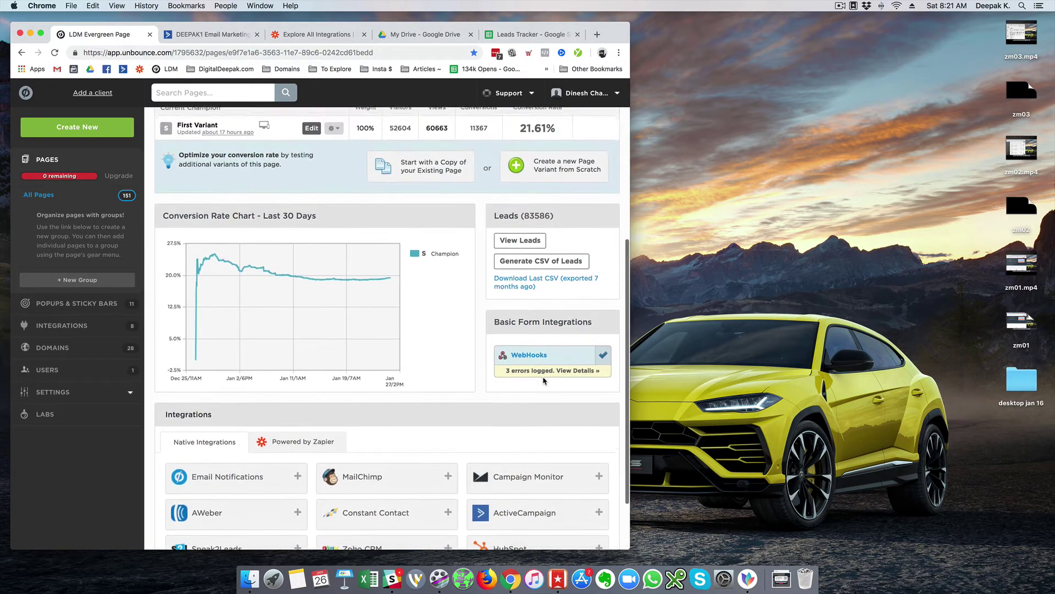
scroll(544, 381, down, 4)
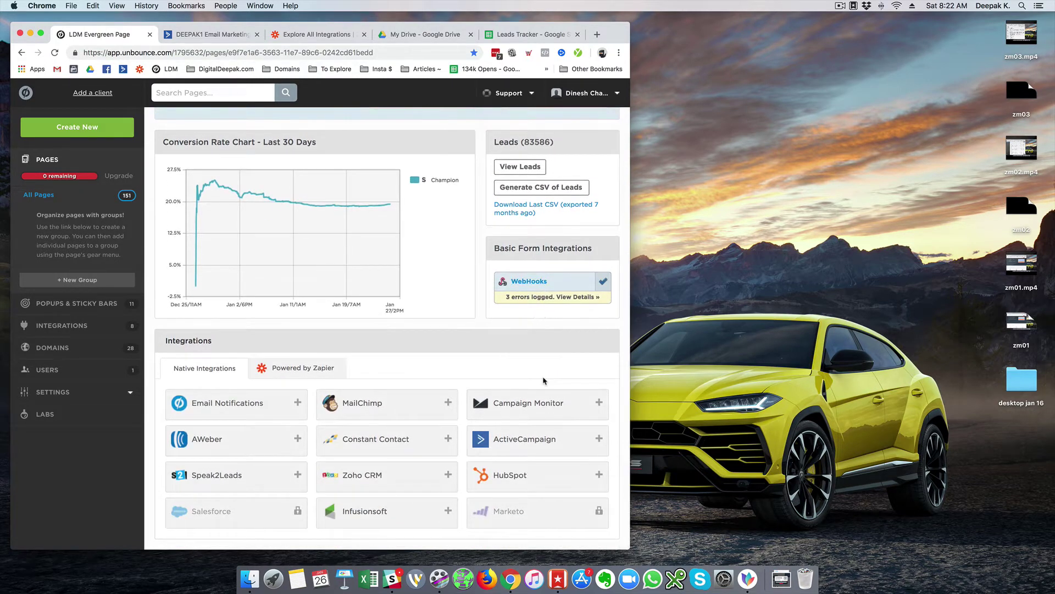
scroll(543, 381, up, 1)
scroll(543, 381, up, 13)
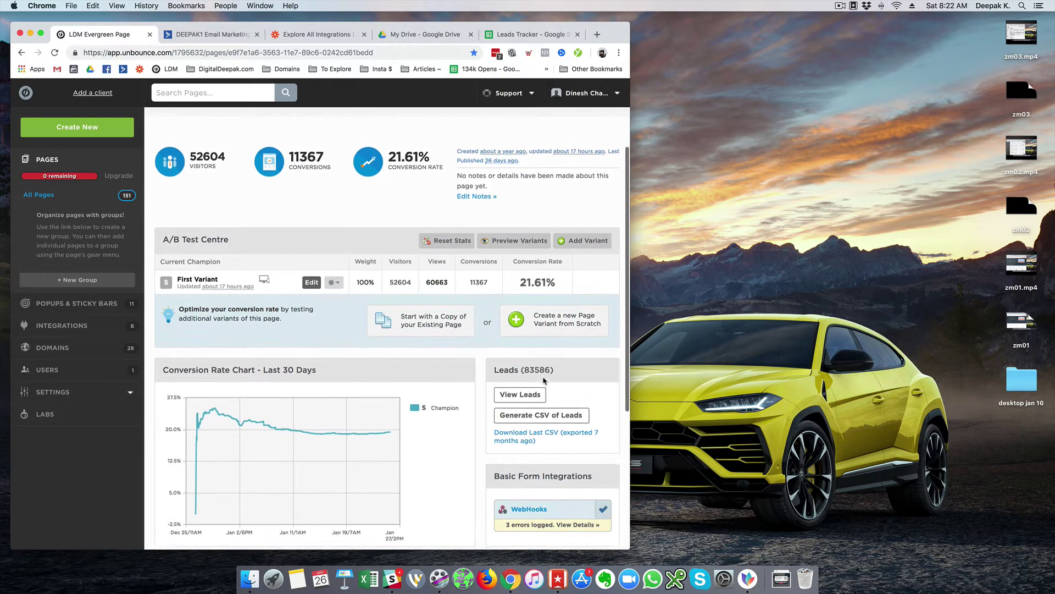
scroll(543, 380, down, 4)
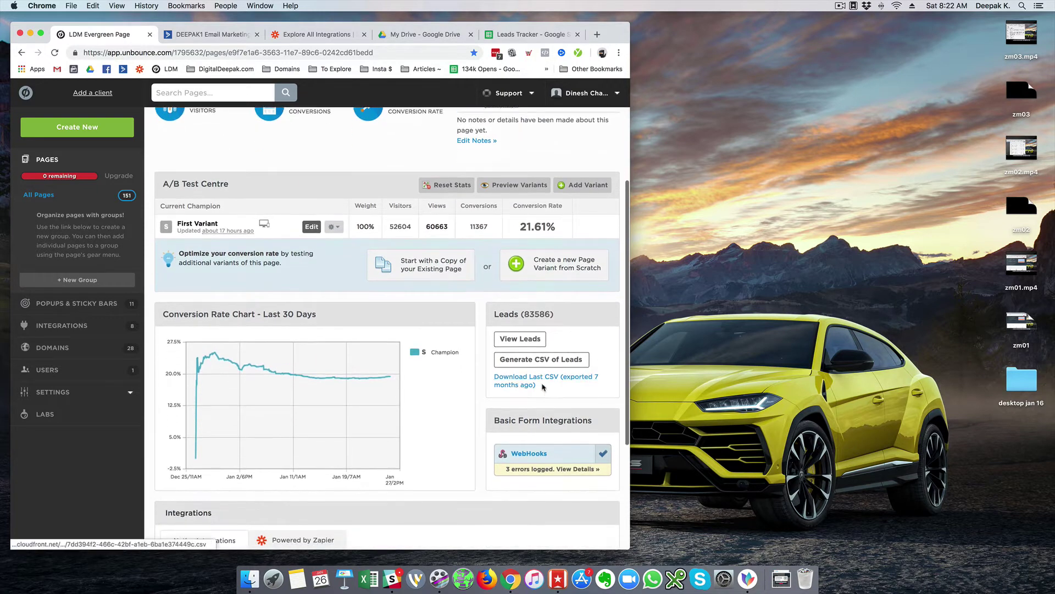
click(528, 454)
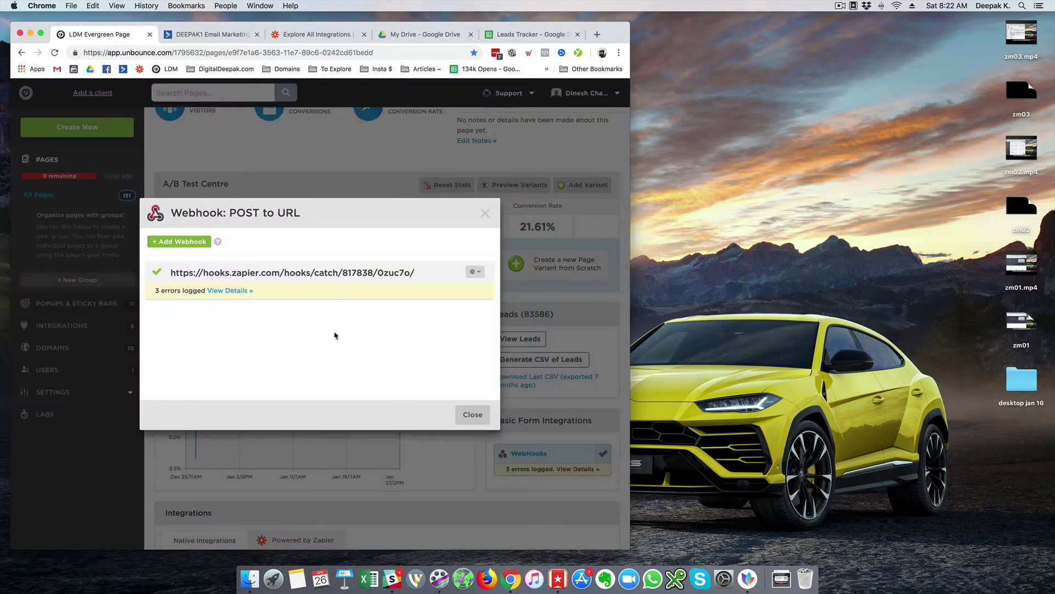
- Add a new webhook and place the cursor in its URL field before heading to Zapier
click(163, 246)
click(266, 301)
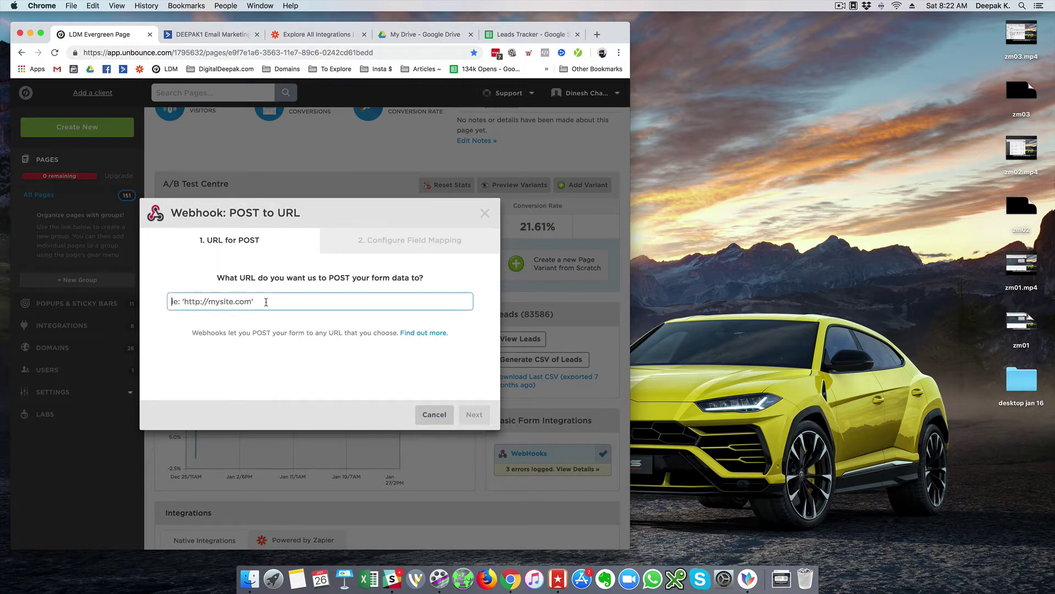
click(321, 38)
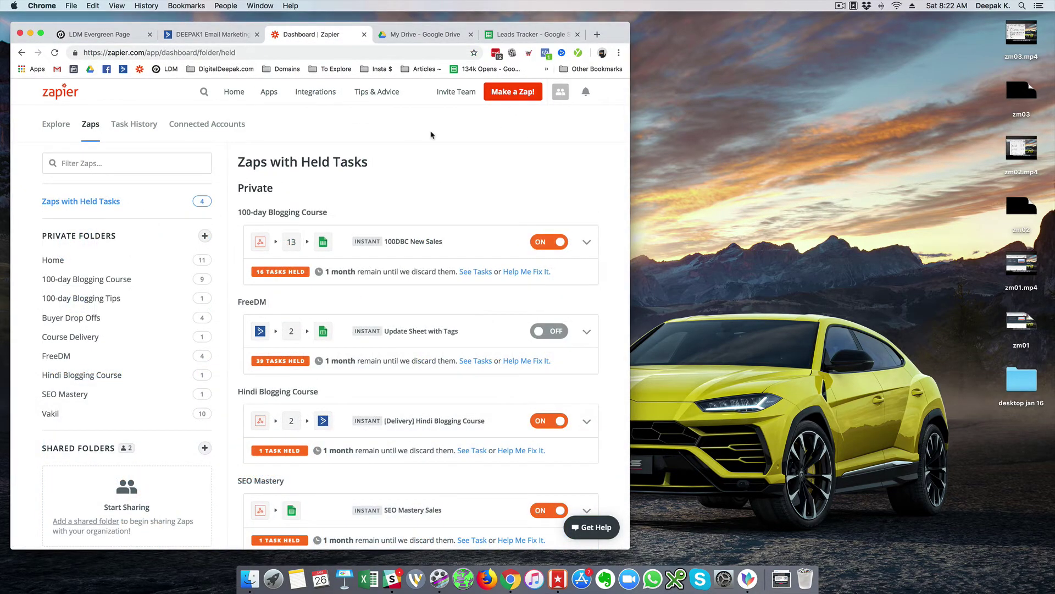
- Start a new zap triggered by Webhooks by Zapier, named 'UB Landing Page to Google Sheets'
click(502, 97)
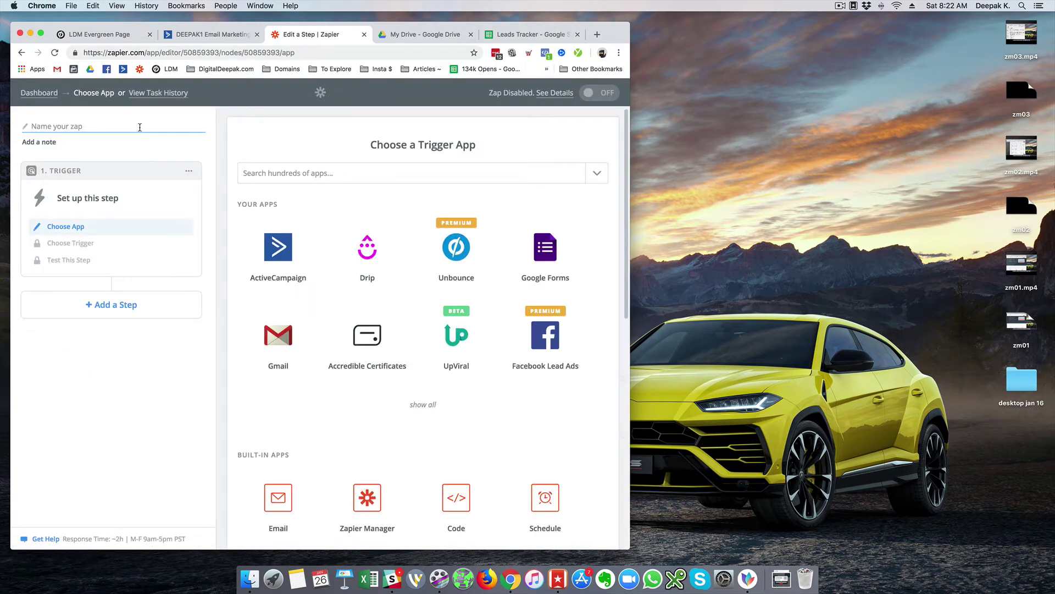
click(302, 172)
text(we)
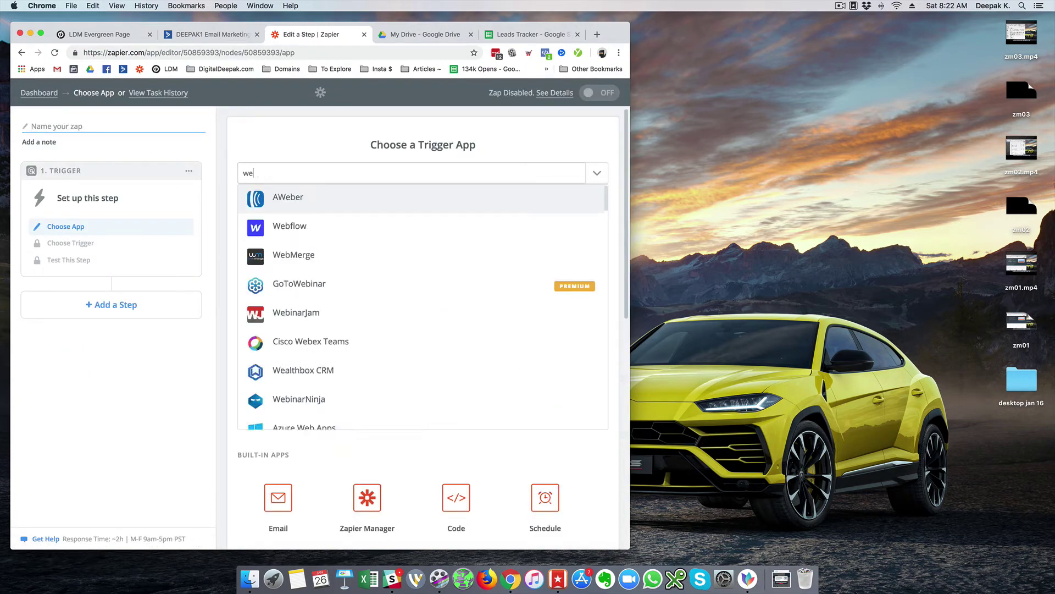
text(bhooks)
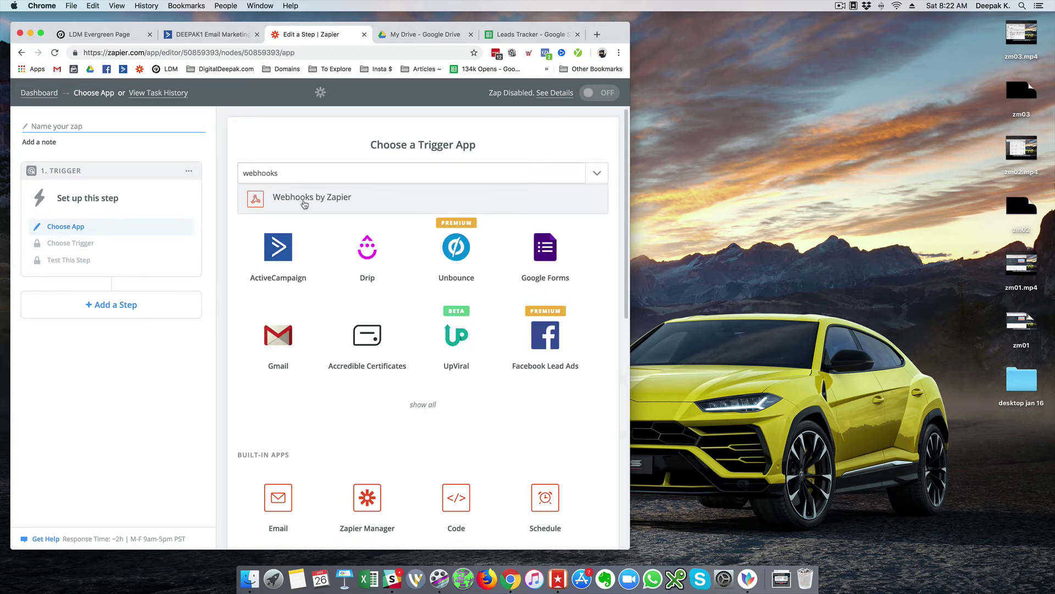
click(304, 201)
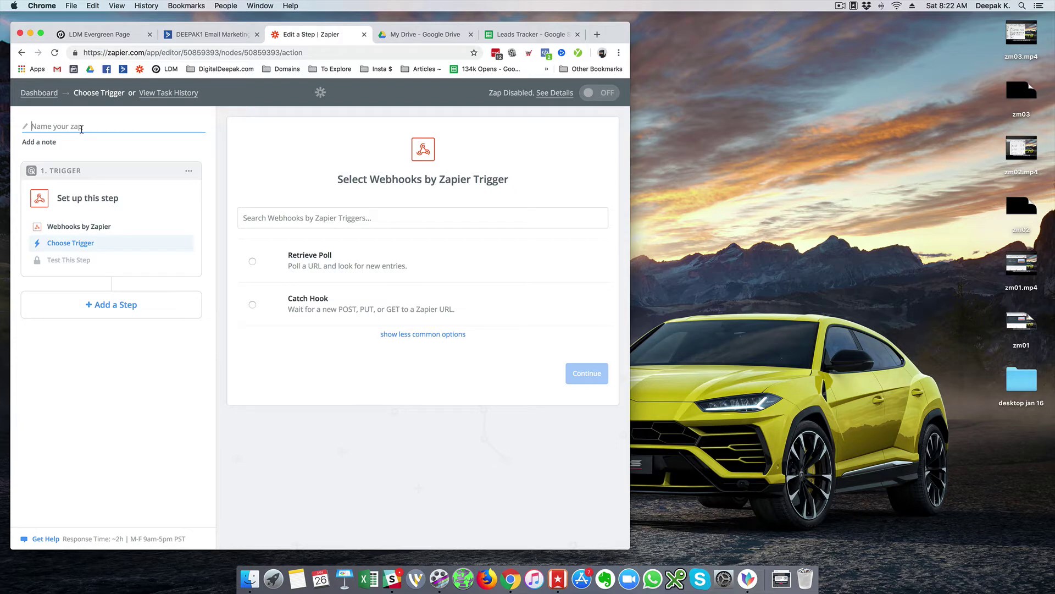
text(UB Landing Page t  Google Sheets)
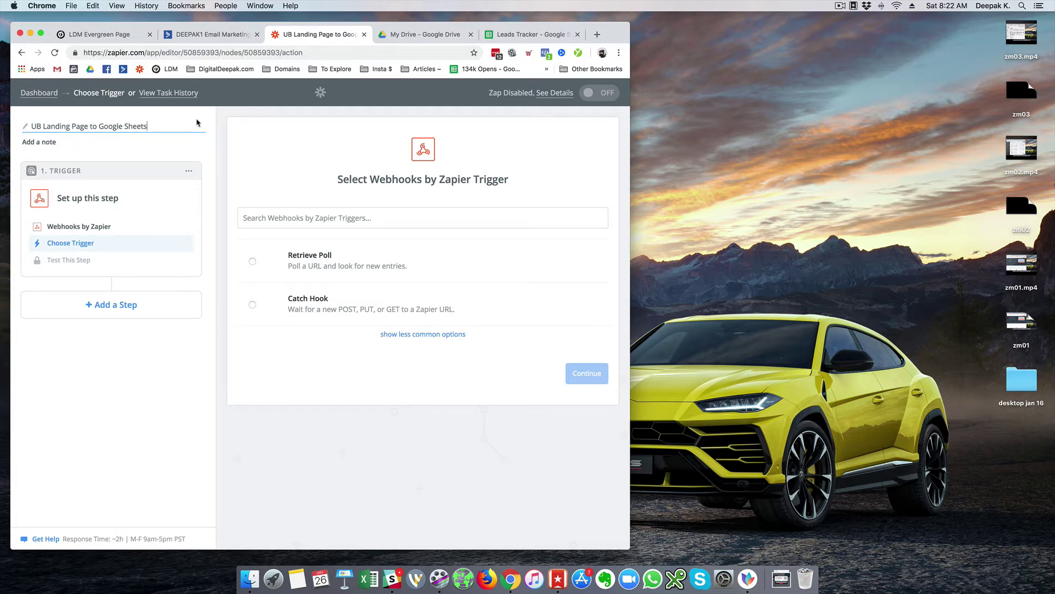
key(Return)
- Choose the Catch Hook trigger, skip the child key, and copy the generated webhook URL
click(310, 303)
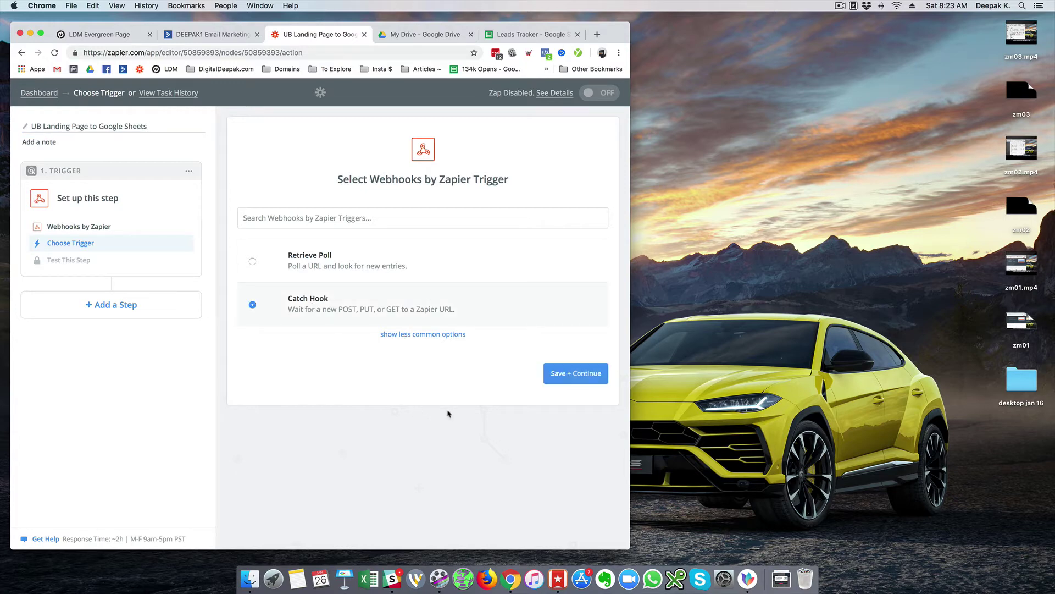
click(562, 384)
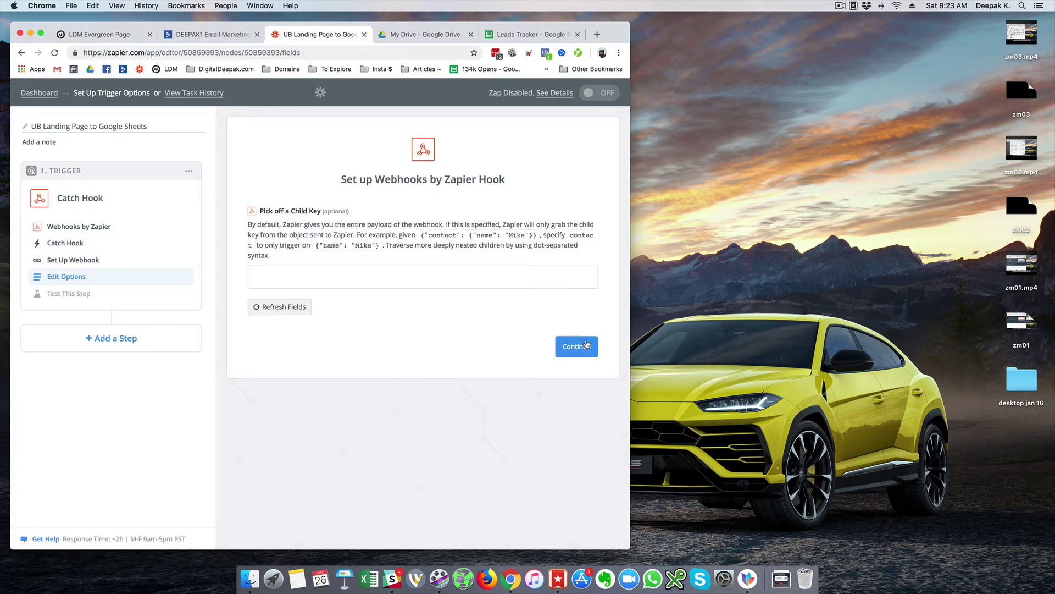
click(587, 345)
click(509, 362)
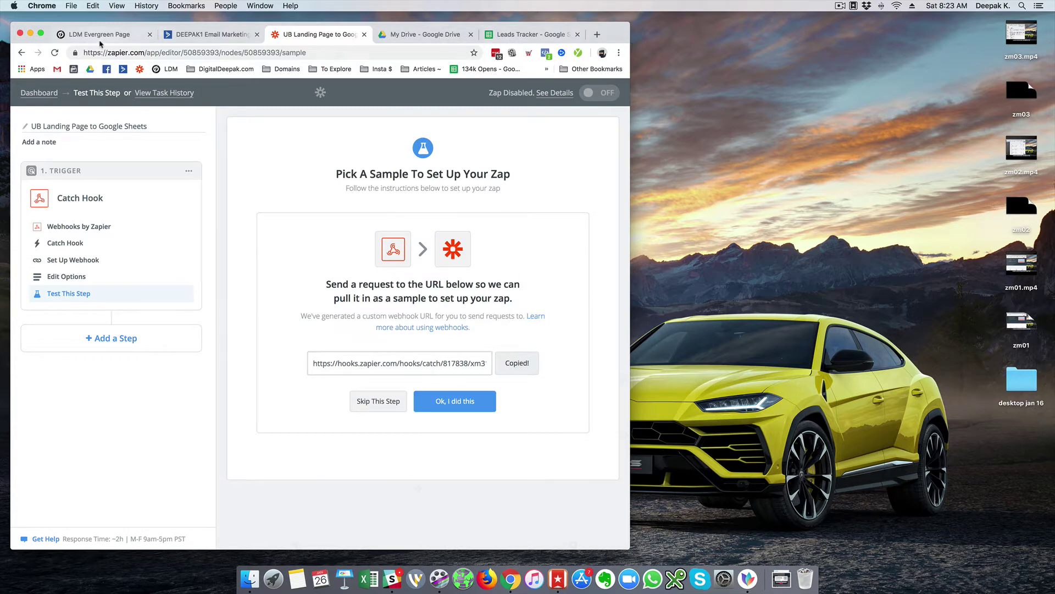
click(101, 40)
- Paste the Zapier catch-hook URL as the Unbounce webhook POST target and keep the default field mapping
key(cmd+v)
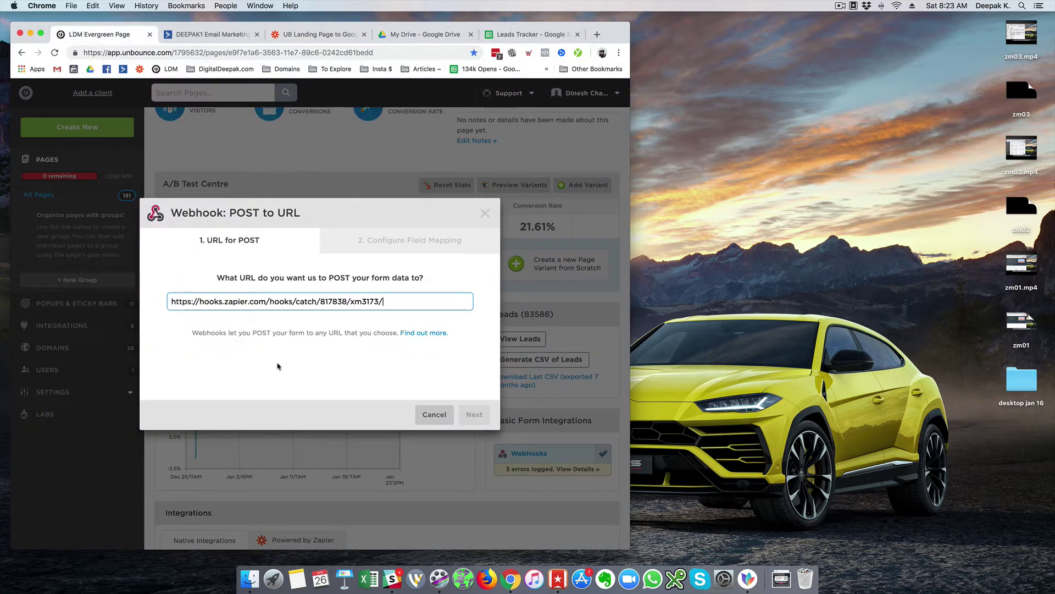
click(463, 414)
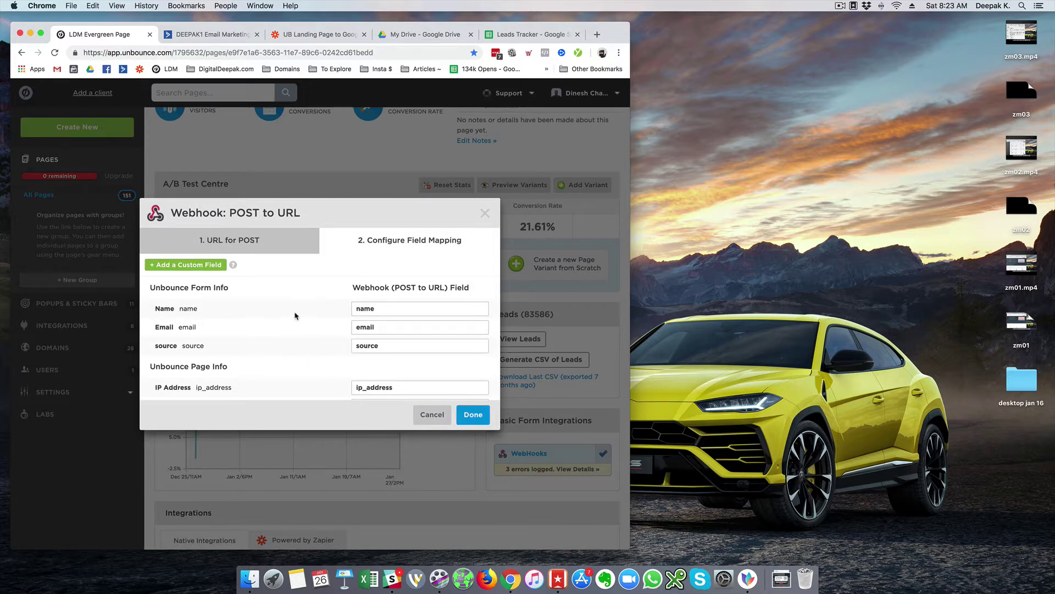
scroll(295, 315, down, 5)
scroll(295, 316, up, 5)
click(462, 416)
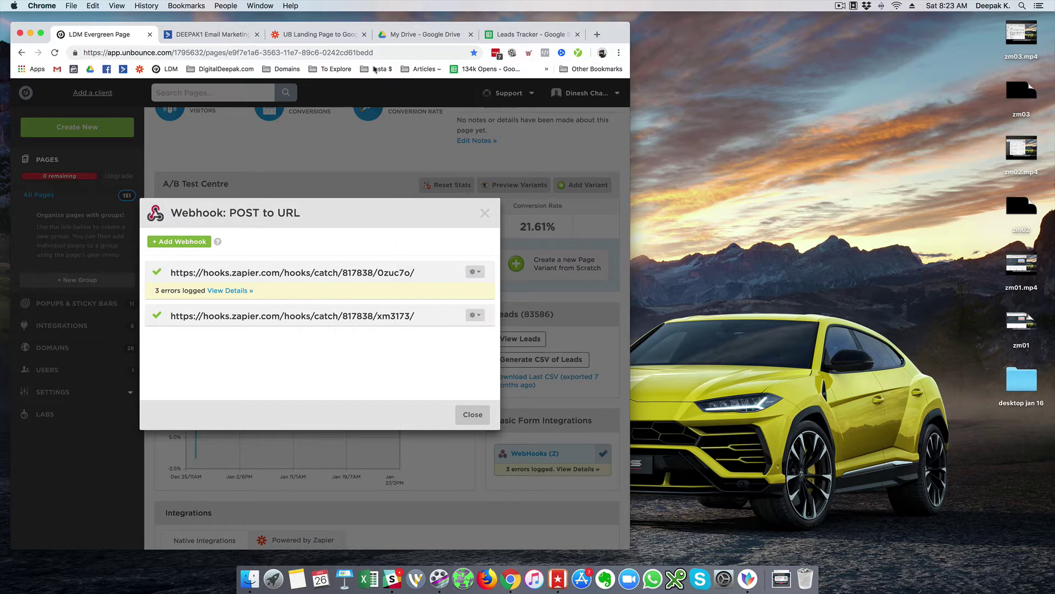
click(330, 36)
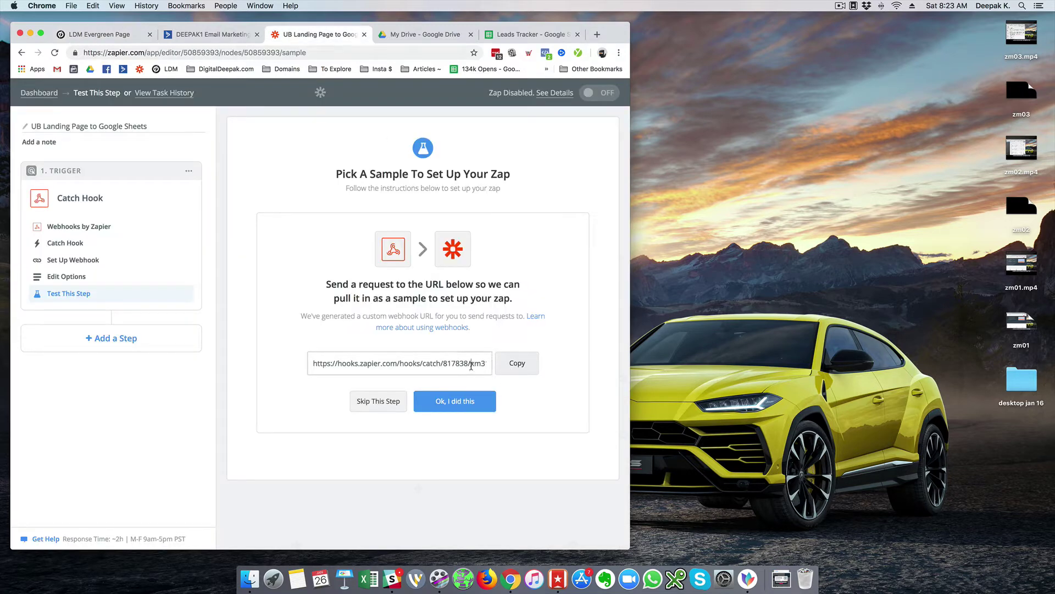
- Confirm 'Ok, I did this' so Zapier starts searching for a sample webhook request
click(472, 402)
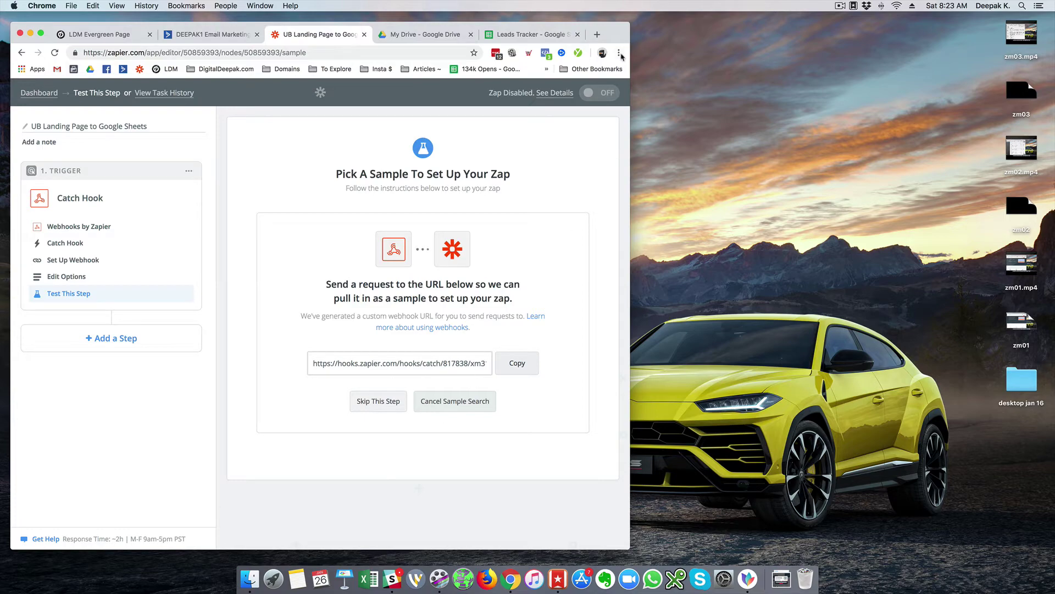
click(619, 53)
click(603, 100)
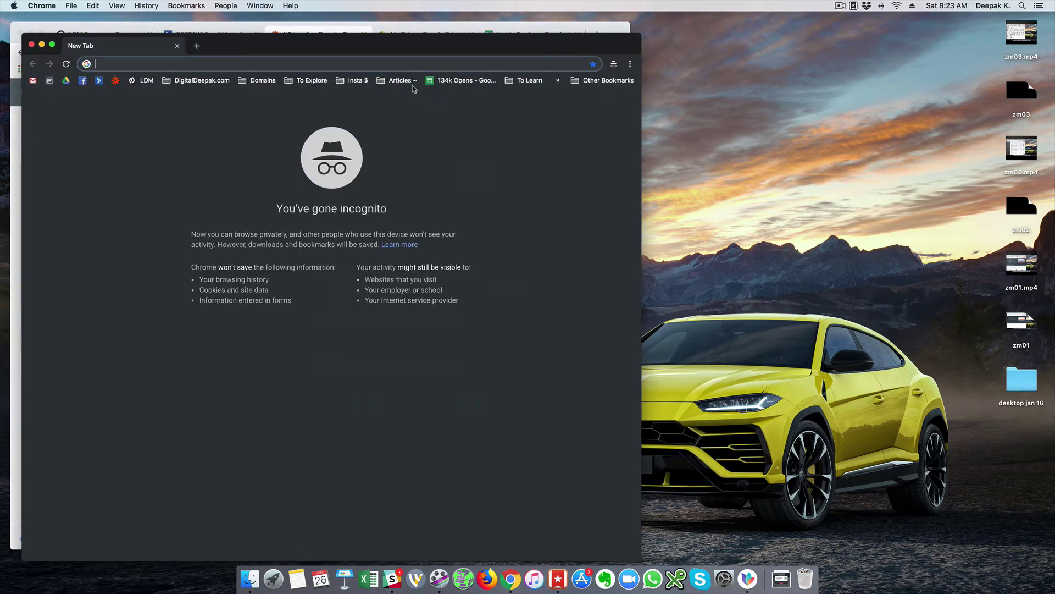
drag(365, 42, 765, 40)
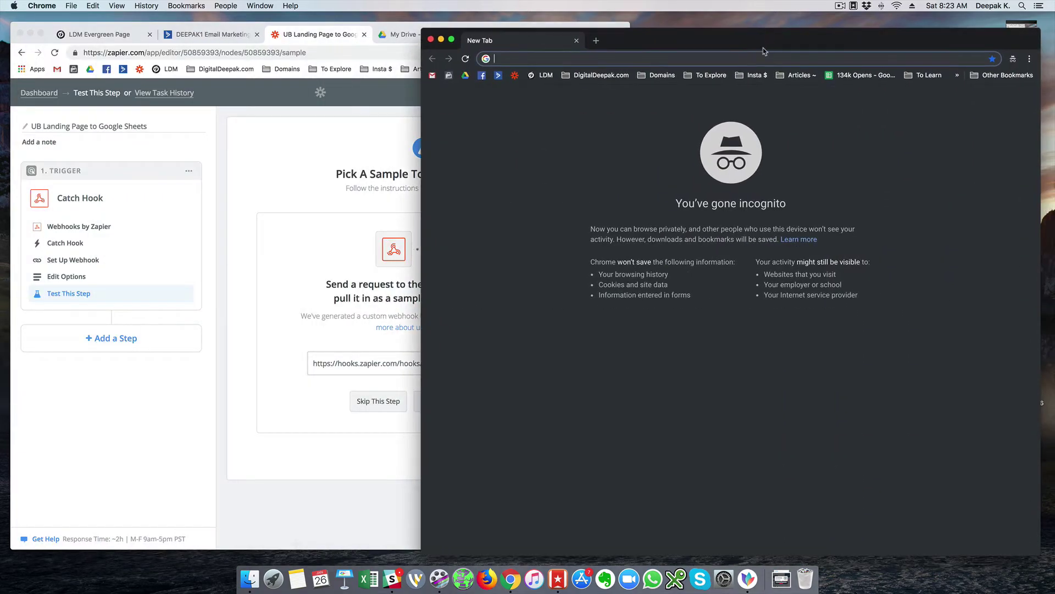
text(www.)
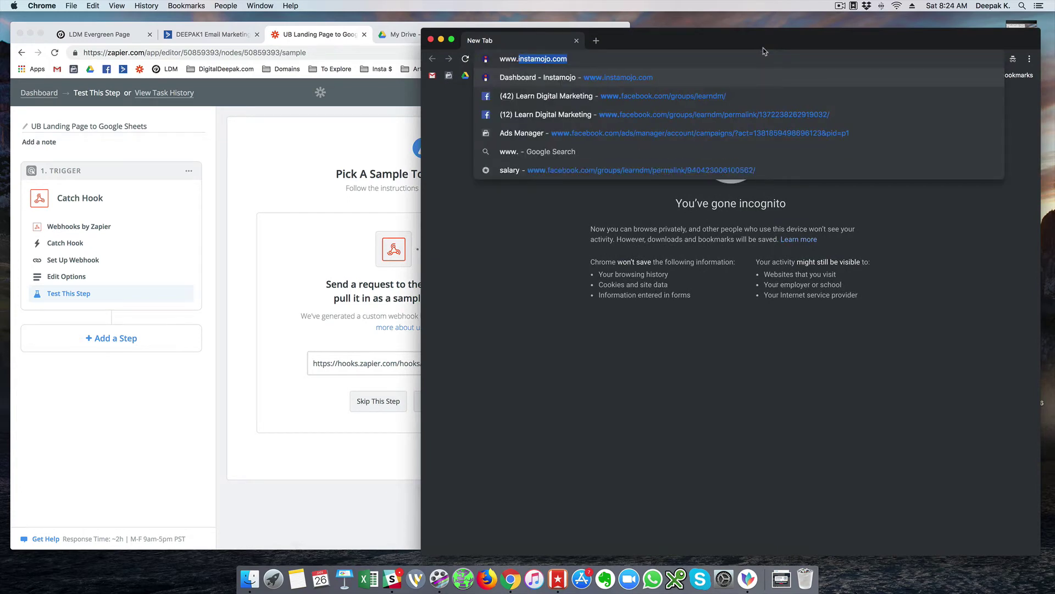
text(learndigitalmarketing.com)
key(Return)
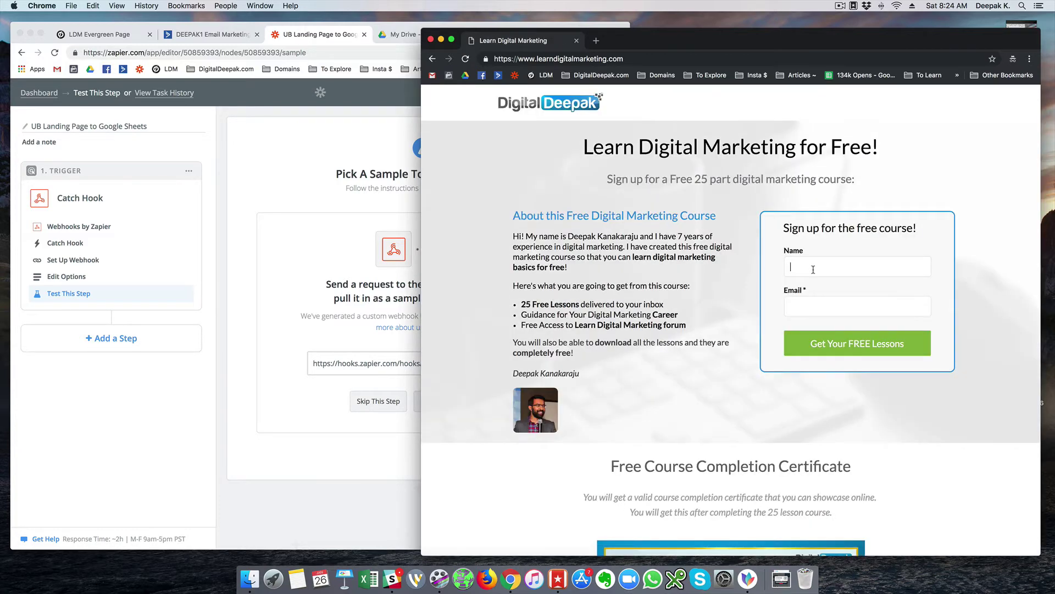
- Fill the signup form with a name and test email address and submit it
text(Deepak)
key(Tab)
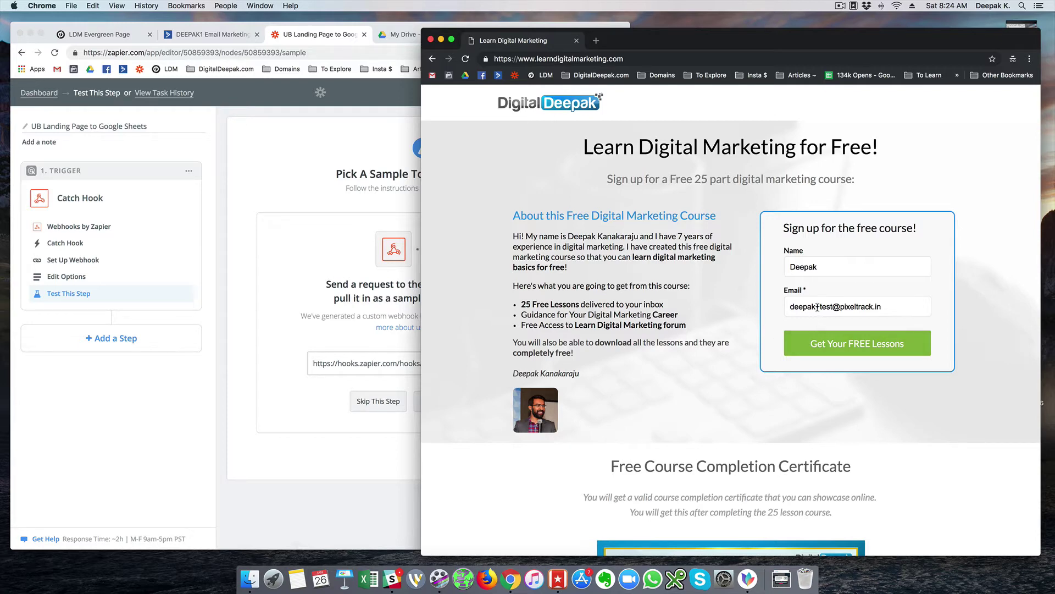
drag(817, 307, 829, 305)
click(747, 307)
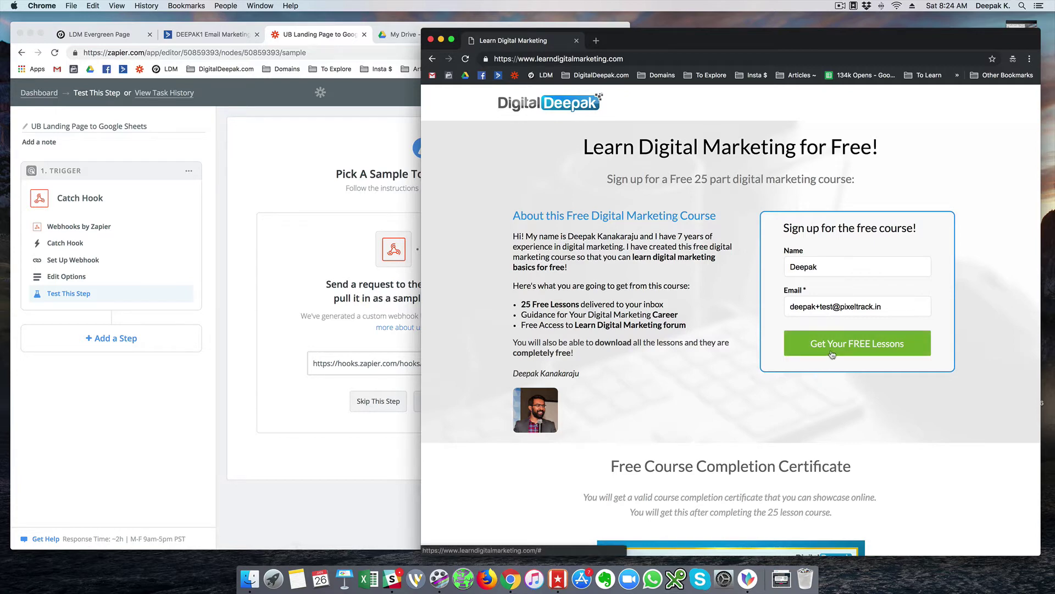
click(832, 354)
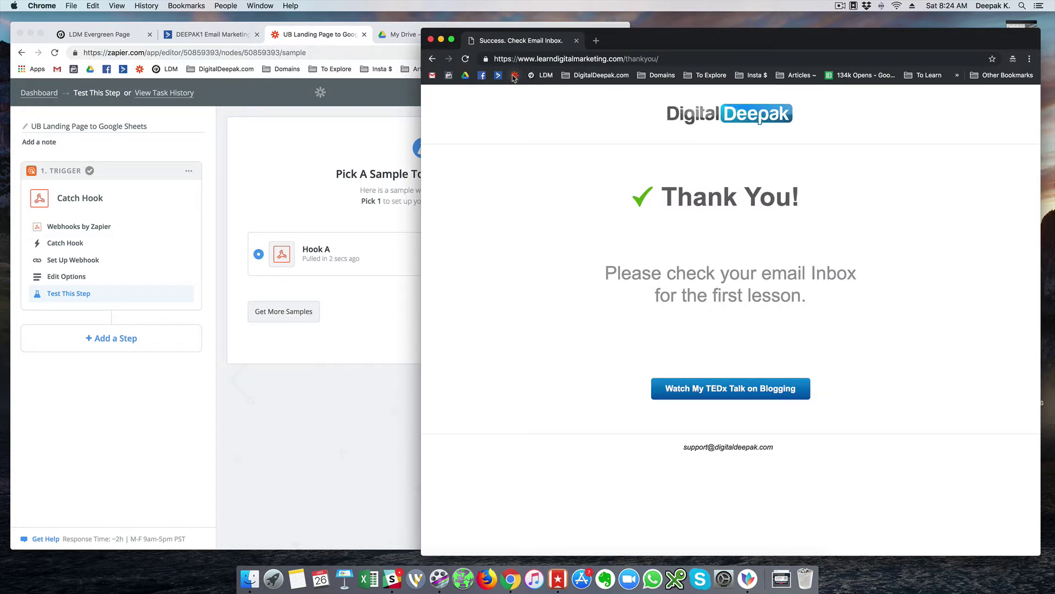
- Close the incognito window and expand sample Hook A to inspect its email, name and page fields
click(576, 40)
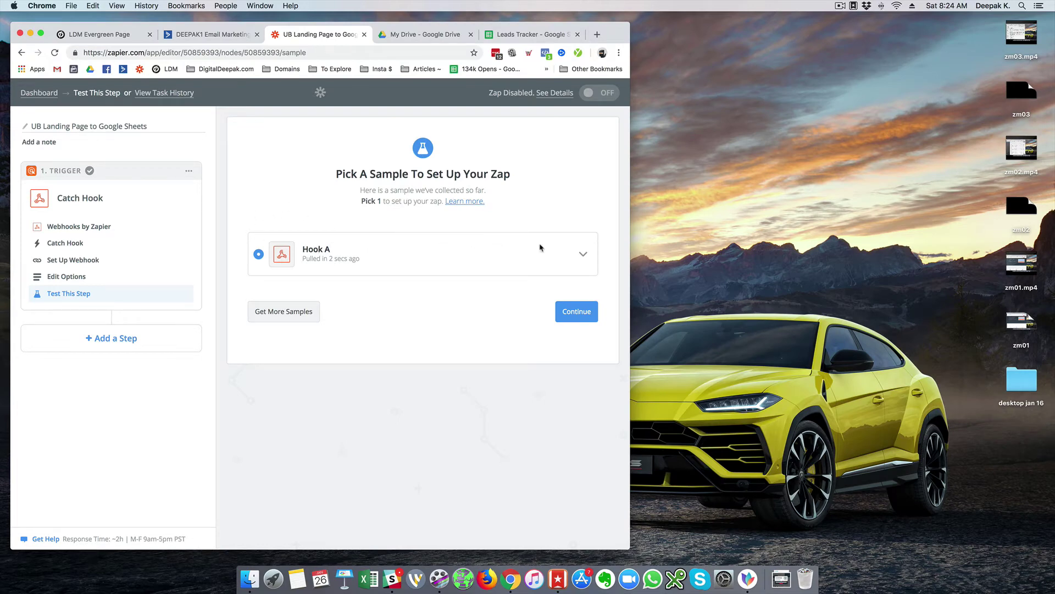
click(583, 254)
scroll(519, 293, down, 3)
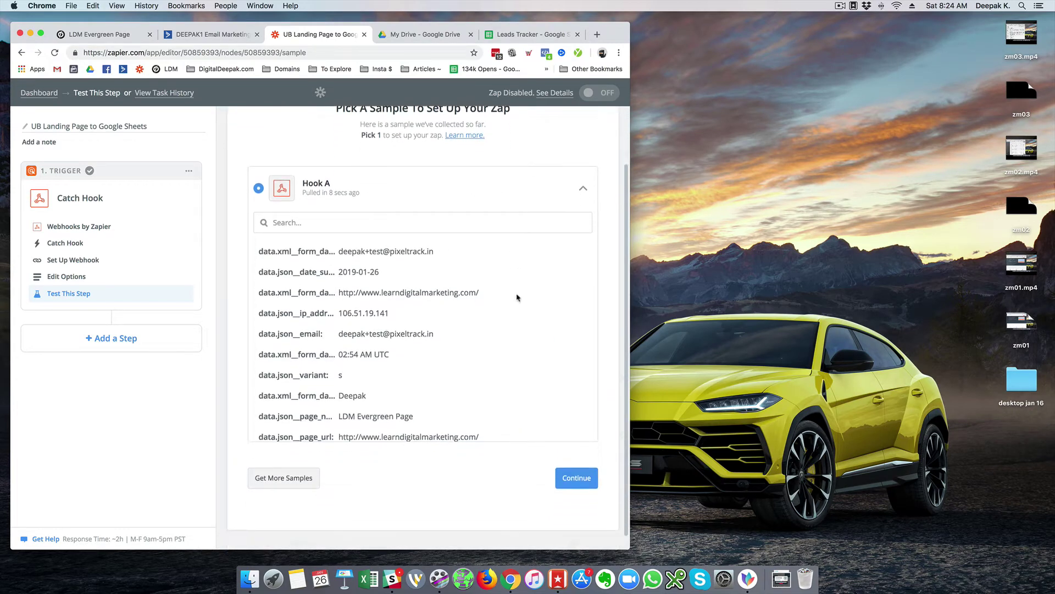
drag(340, 253, 442, 257)
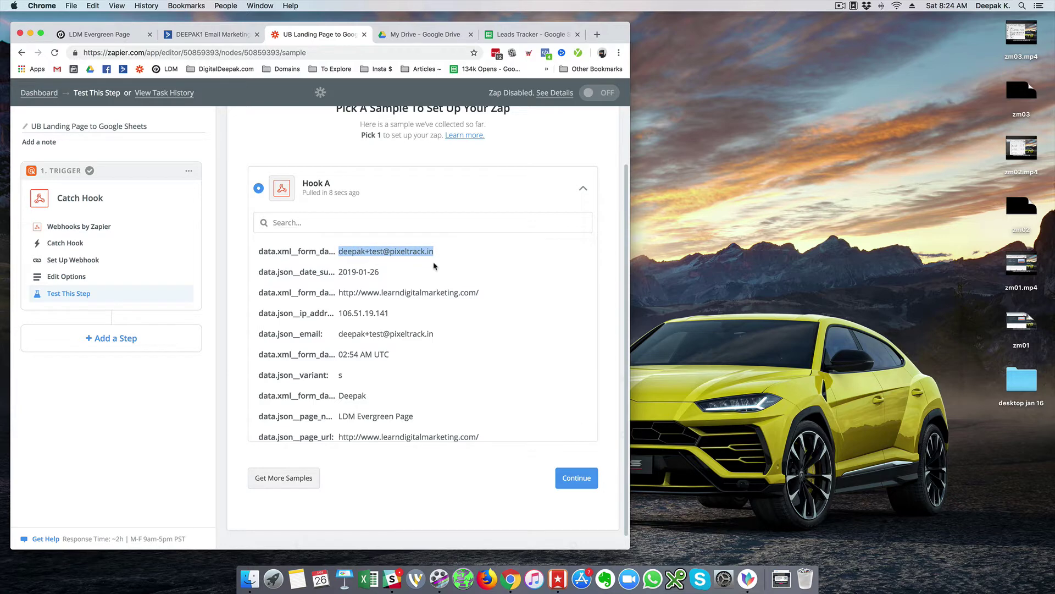
scroll(407, 297, down, 1)
scroll(408, 296, down, 8)
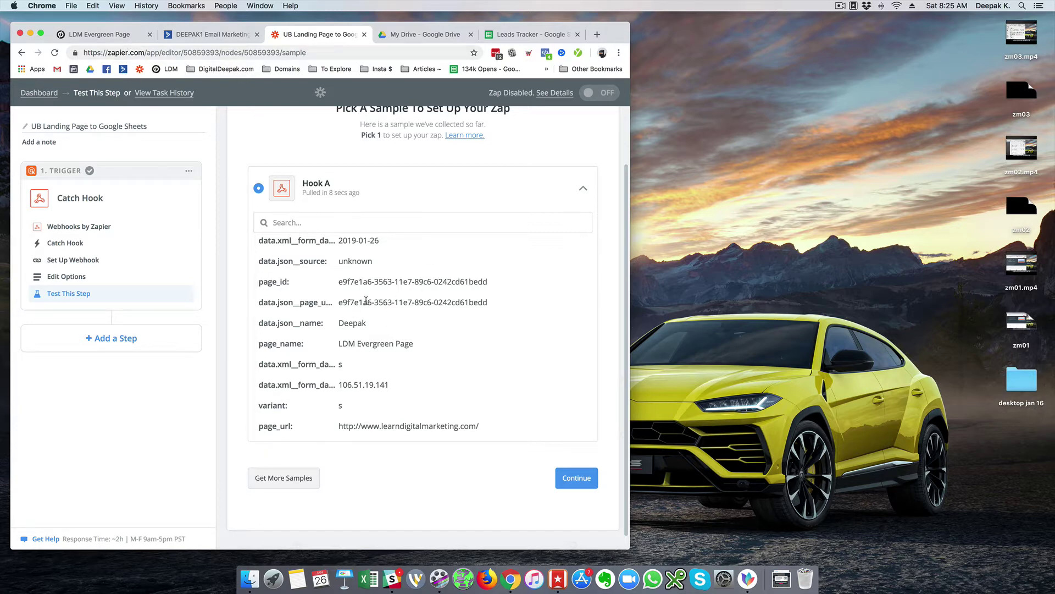
scroll(428, 247, up, 10)
triple_click(428, 248)
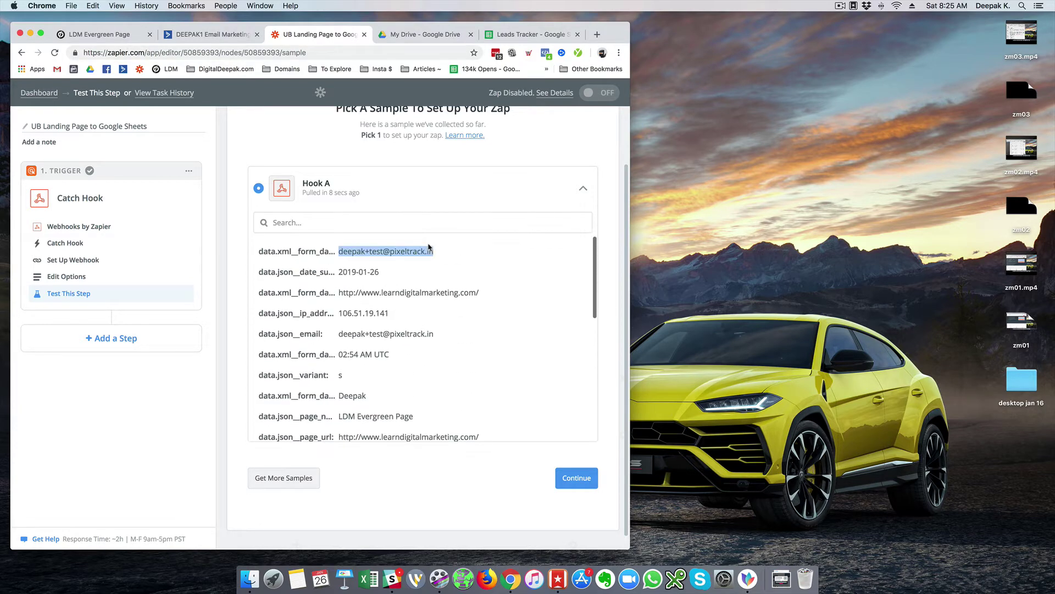
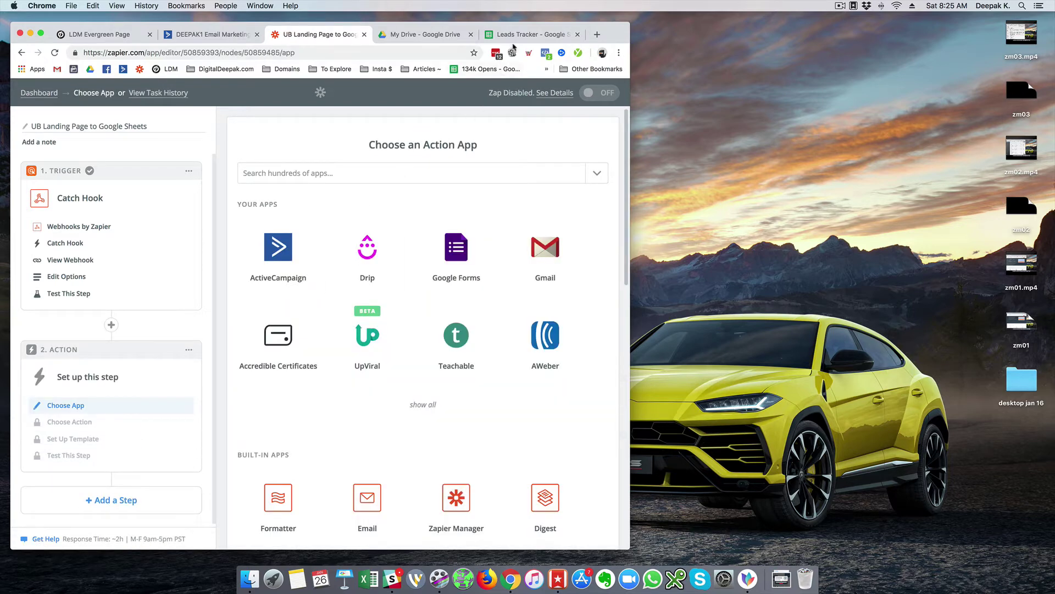
- Enter the Email, Name and Source headers in A1–C1 of the Leads Tracker sheet
drag(514, 46, 425, 40)
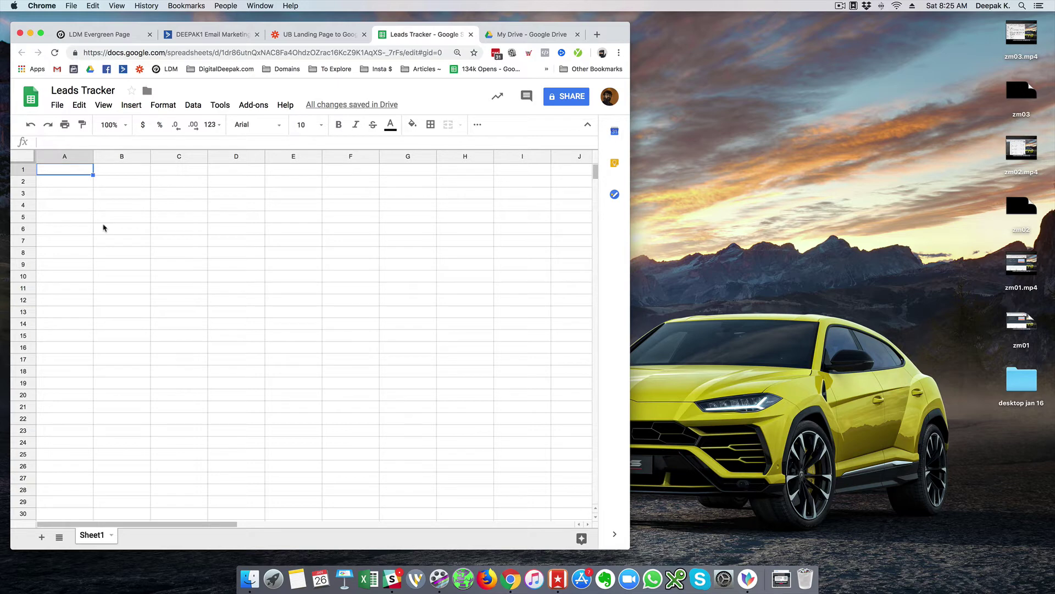
text(Email)
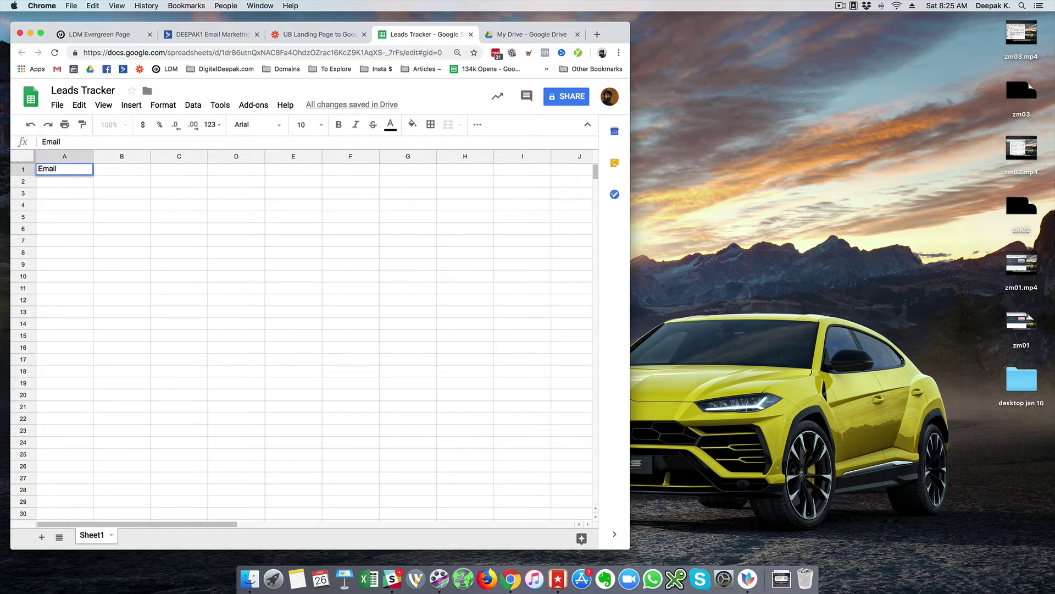
key(Tab)
text(Name)
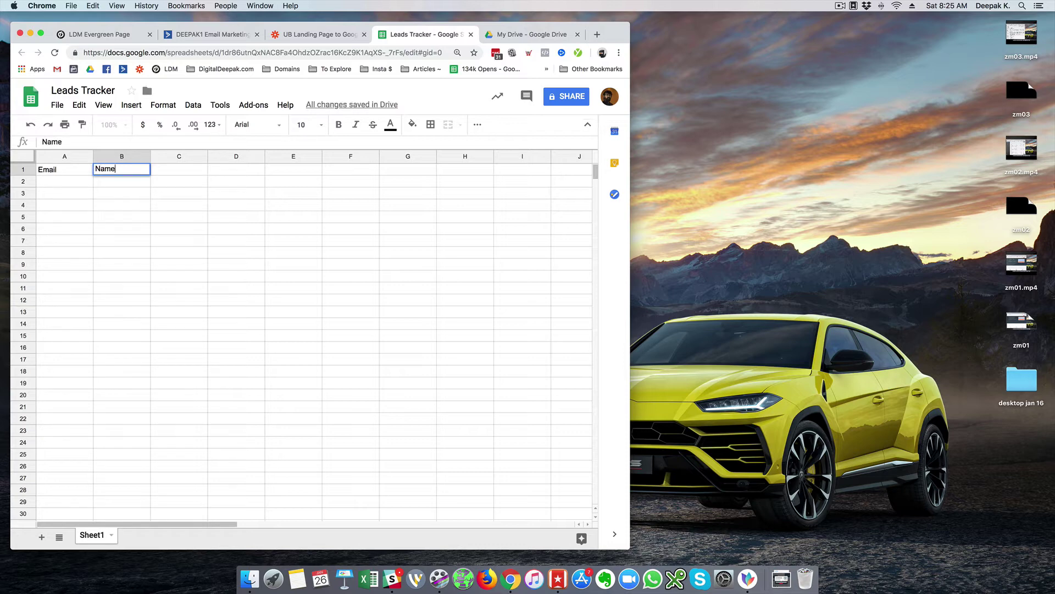
key(Tab)
text(So)
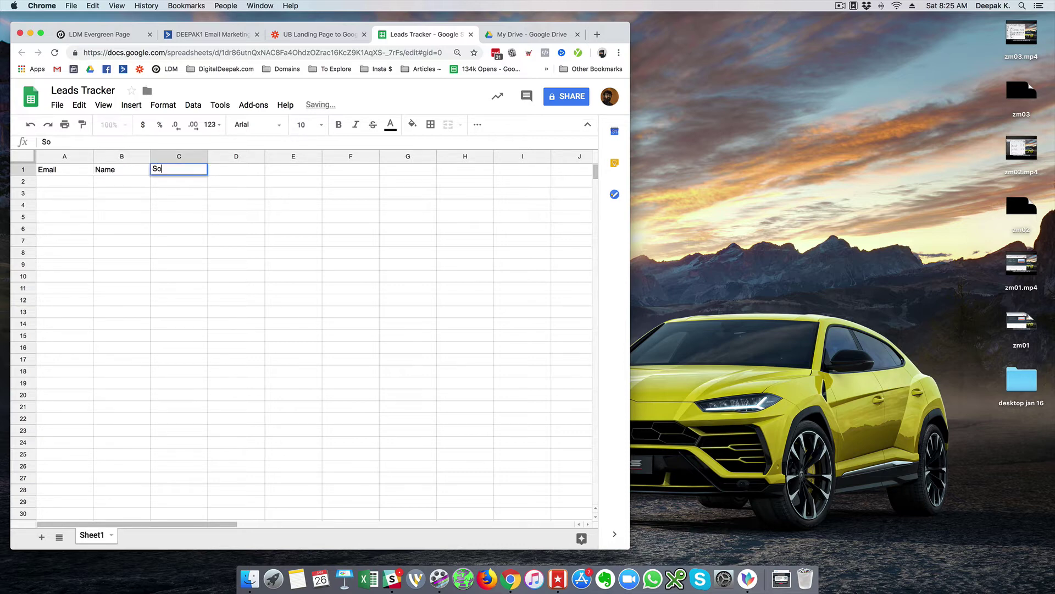
key(Return)
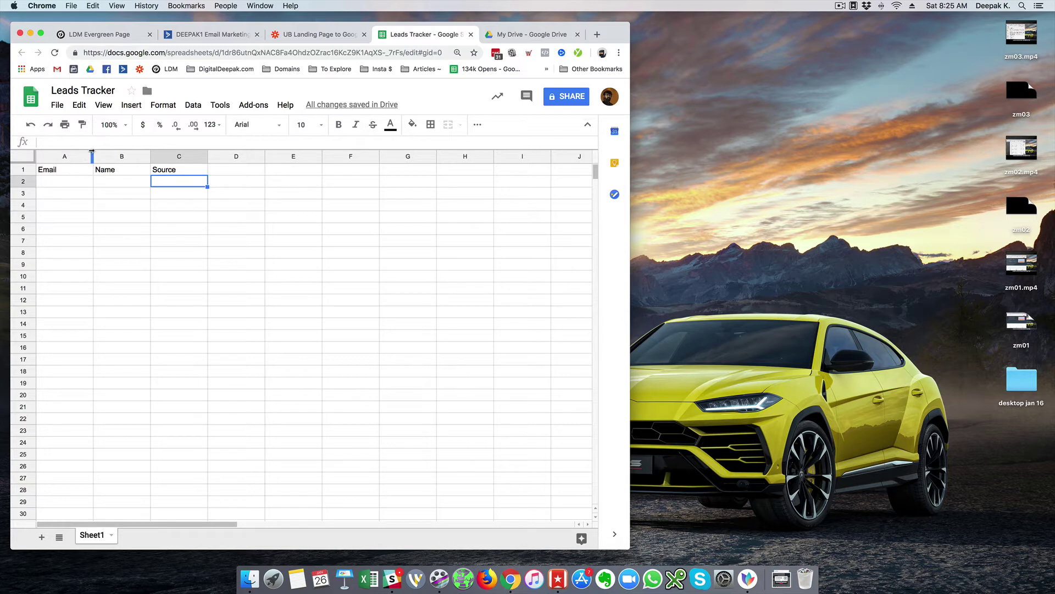
- Add the URL header in cell D1 and check it
click(238, 174)
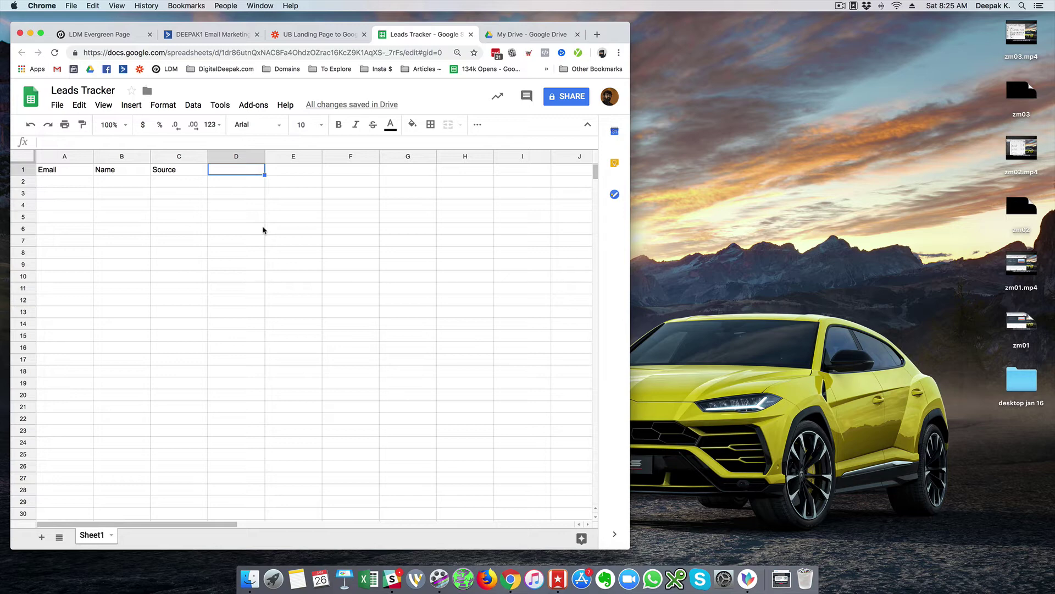
text(URL)
key(Return)
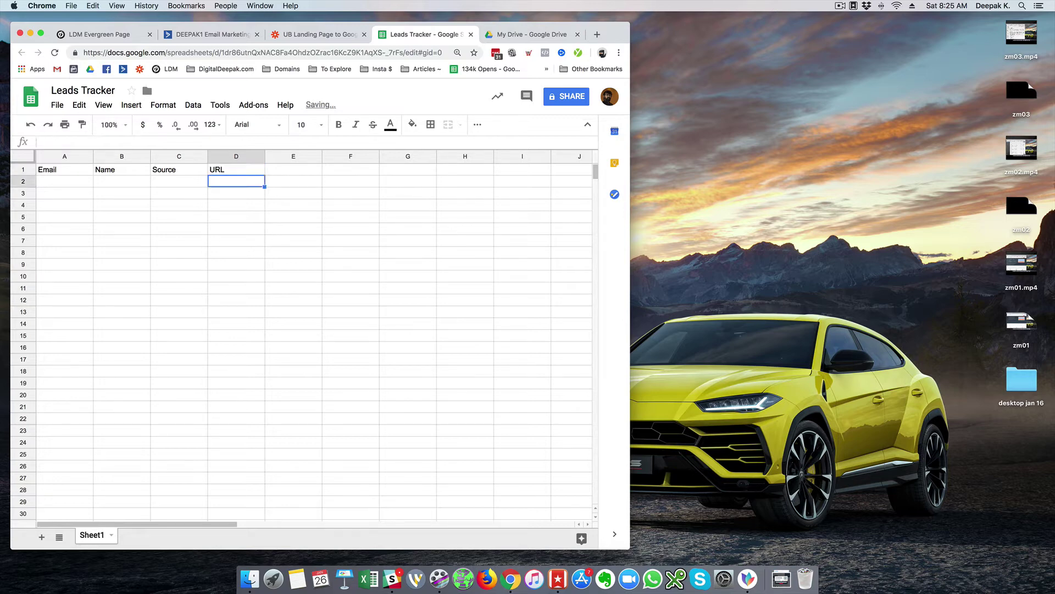
click(236, 170)
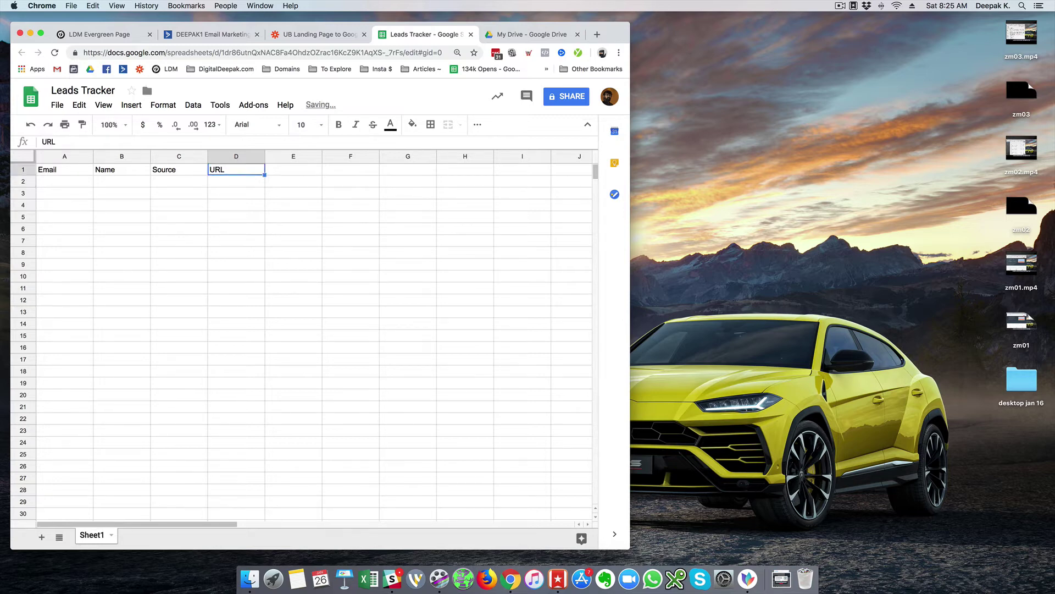
click(293, 170)
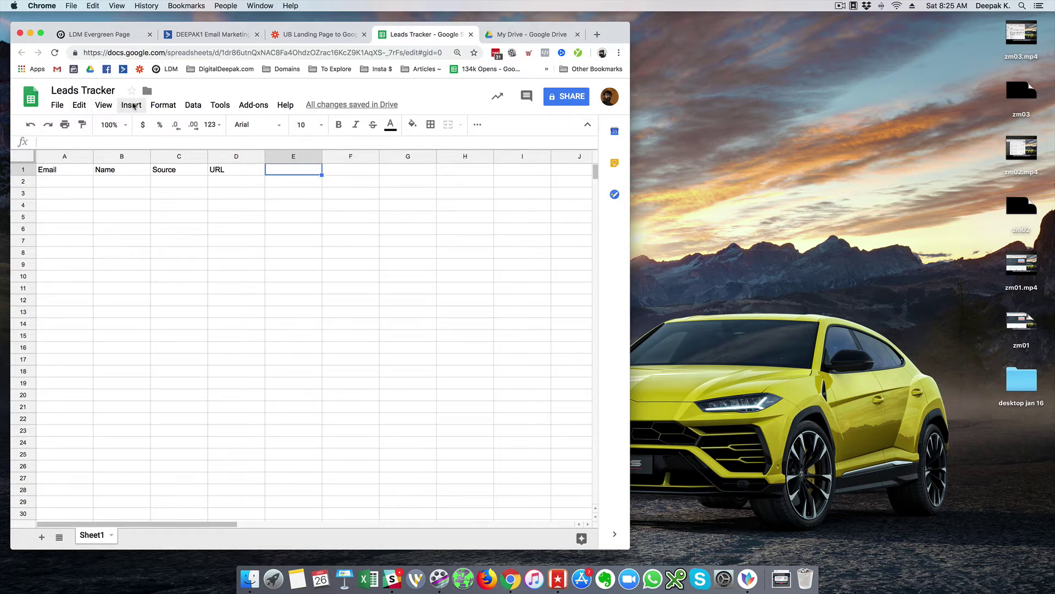
- Freeze the top header row of Leads Tracker with View > Freeze > 1 row
click(103, 105)
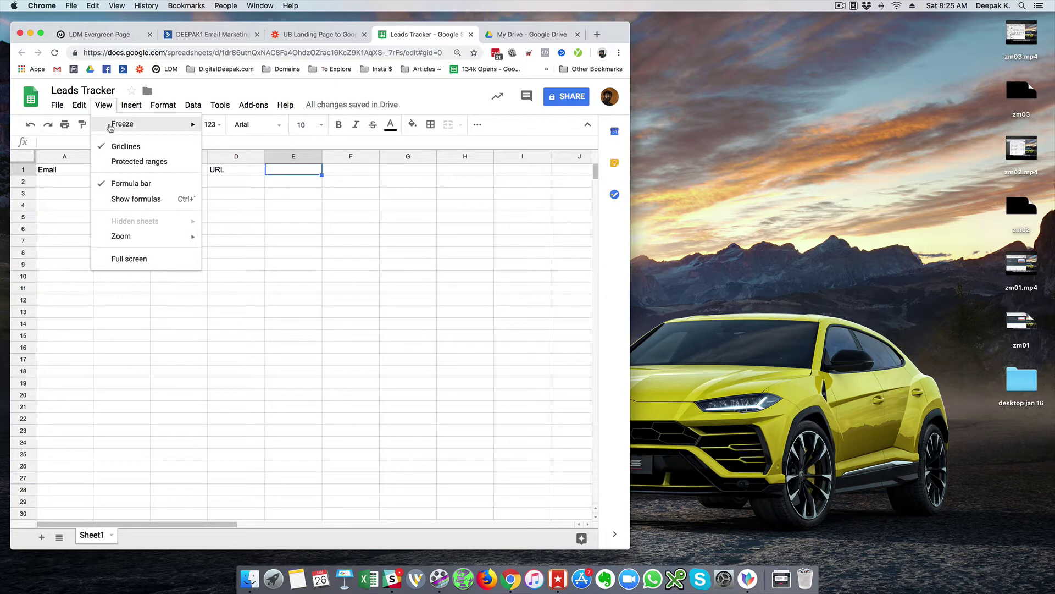
mouse_move(110, 128)
click(261, 143)
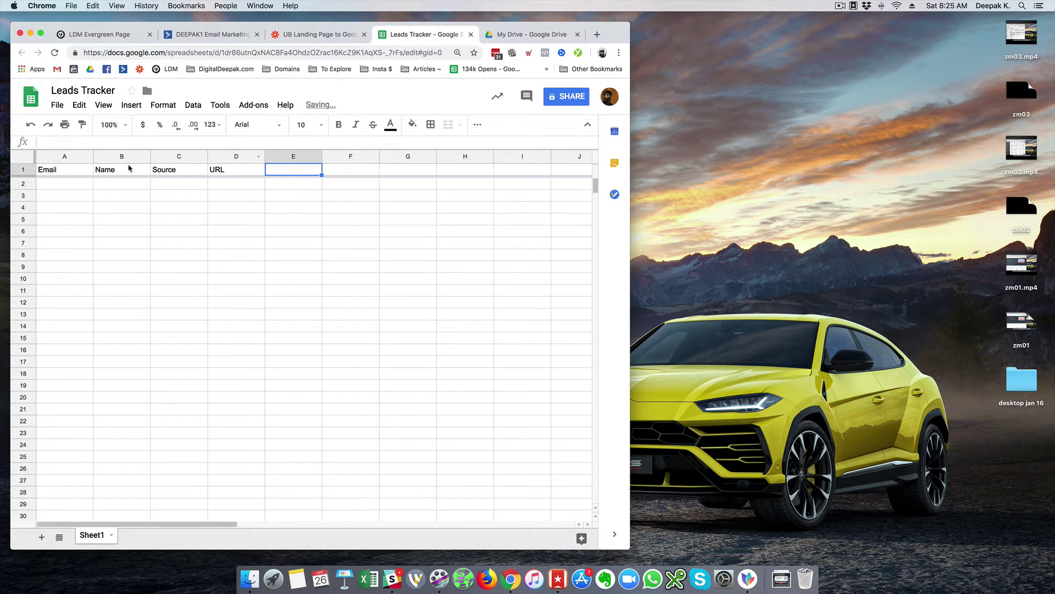
- Widen the Email, Name and URL columns and enlarge the browser window
drag(93, 157, 386, 156)
click(373, 219)
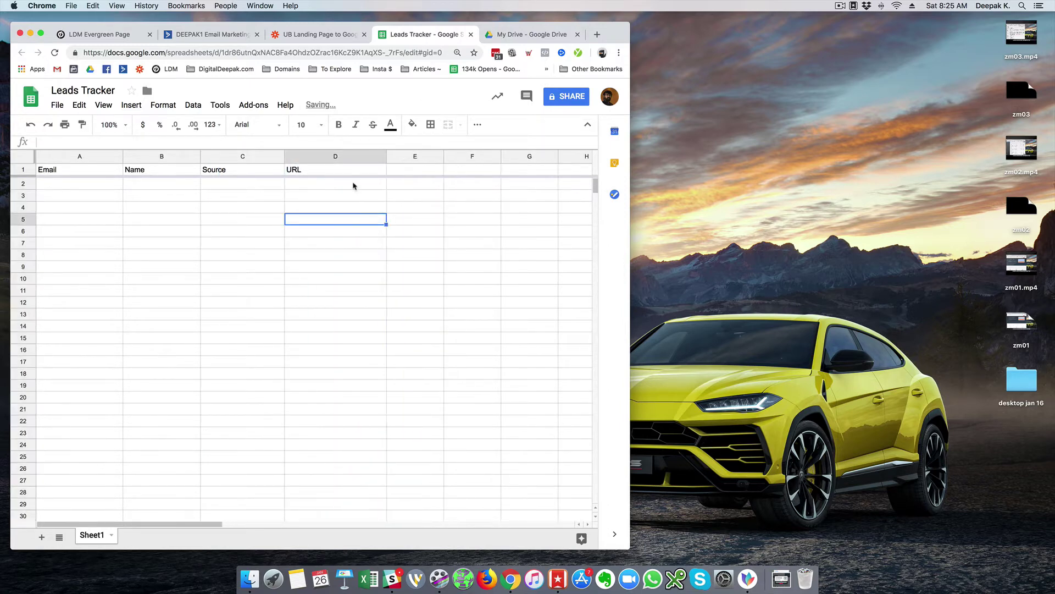
click(353, 184)
drag(386, 156, 405, 156)
click(366, 212)
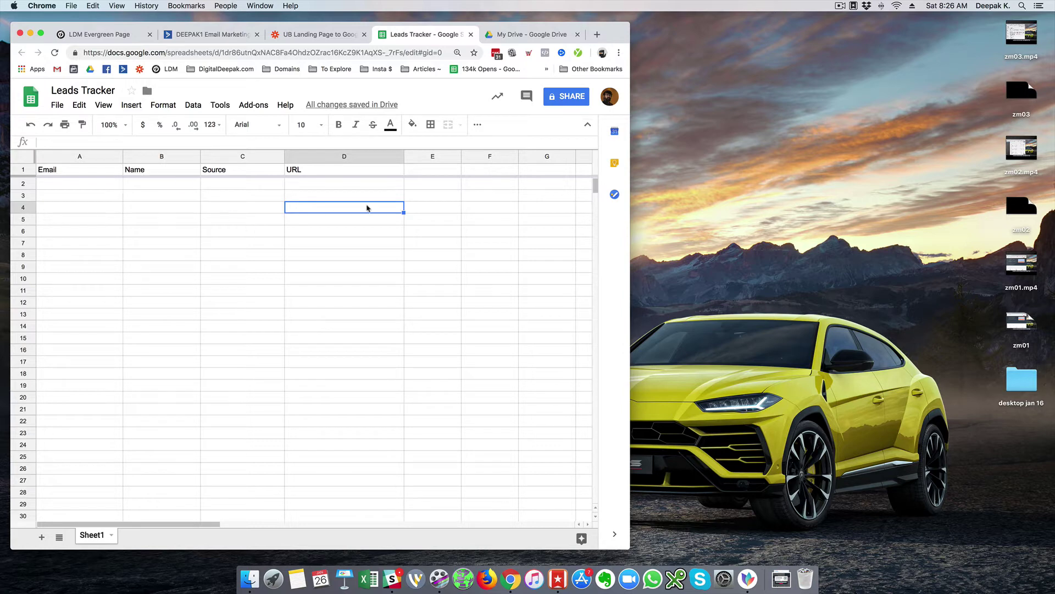
click(438, 171)
drag(403, 156, 386, 155)
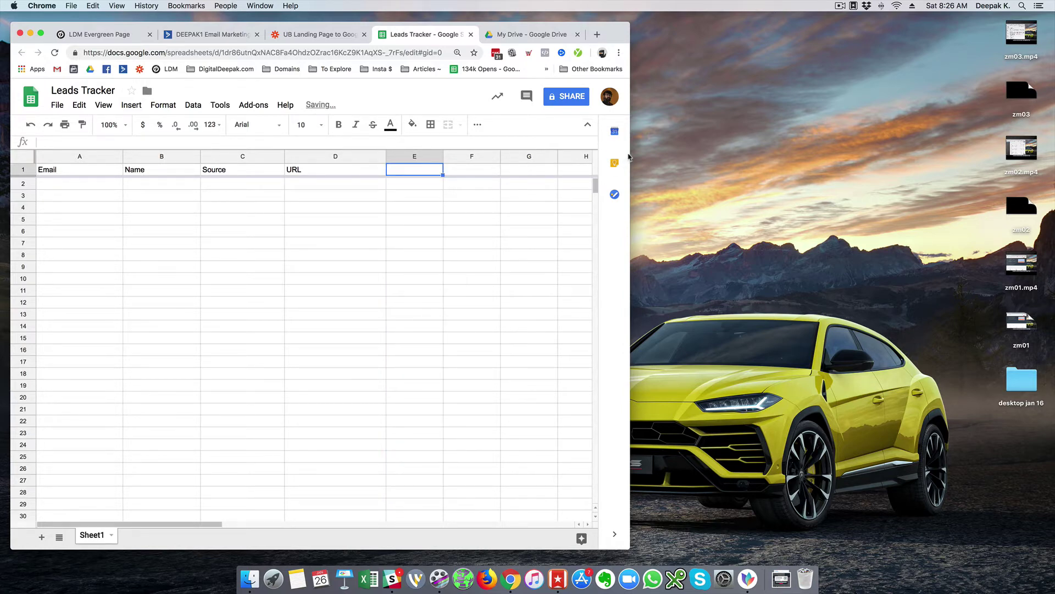
drag(630, 156, 718, 157)
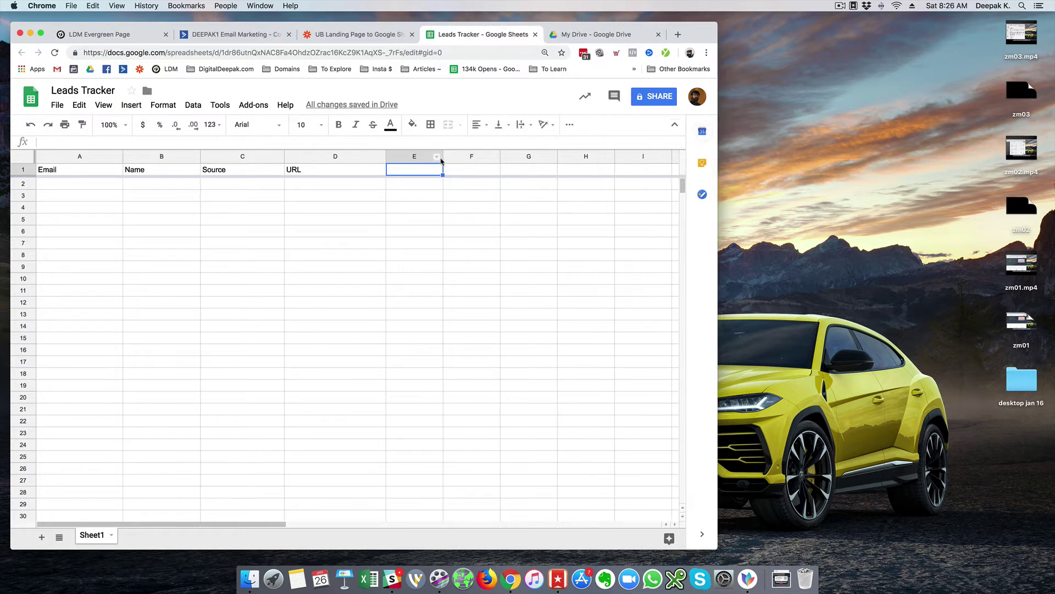
- Widen columns E and F and enter the 100dbc header in E1
drag(443, 156, 568, 156)
click(522, 156)
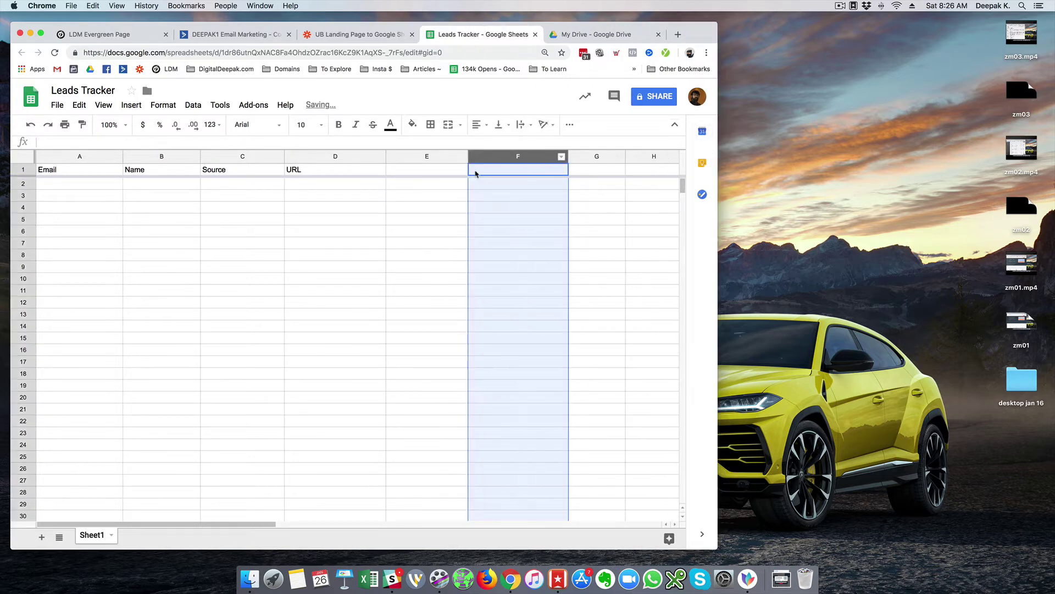
click(444, 174)
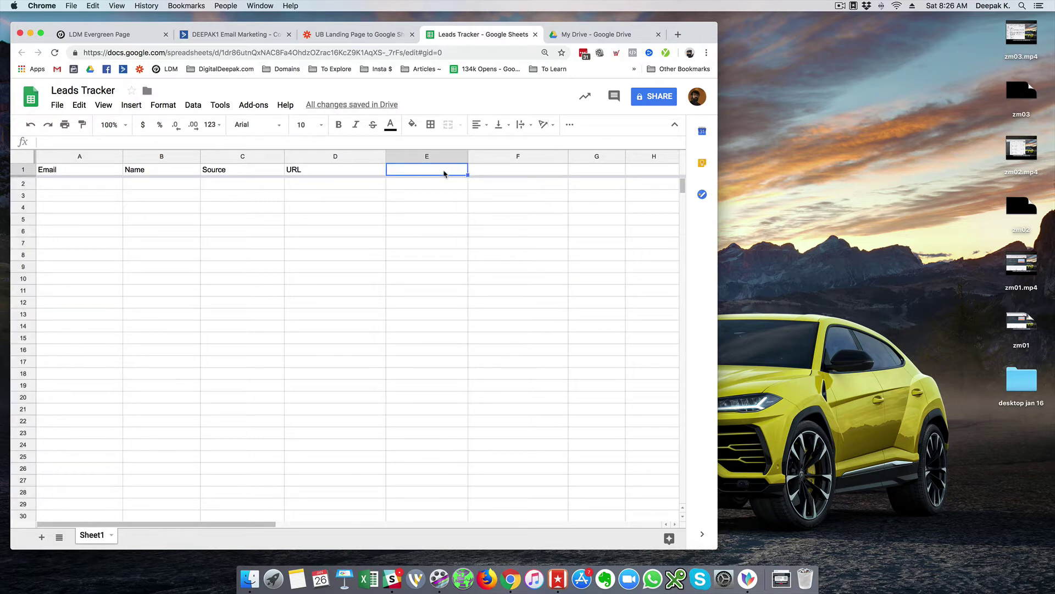
text(1000)
key(BackSpace)
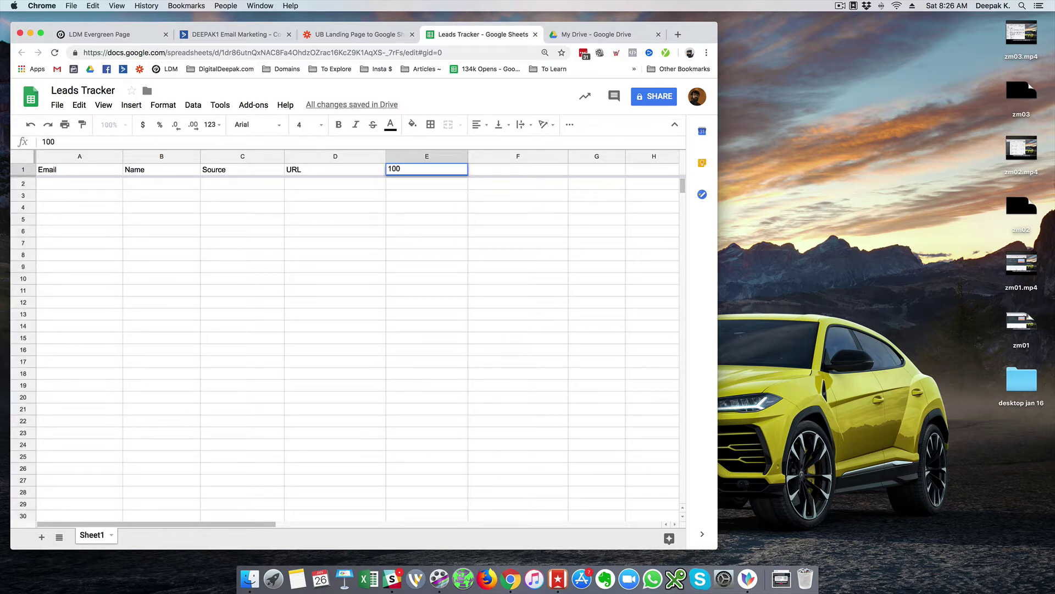
text(dbc)
key(Return)
- Add the DMM Bundle header in F1 and slightly narrow the URL column
key(Up)
key(Right)
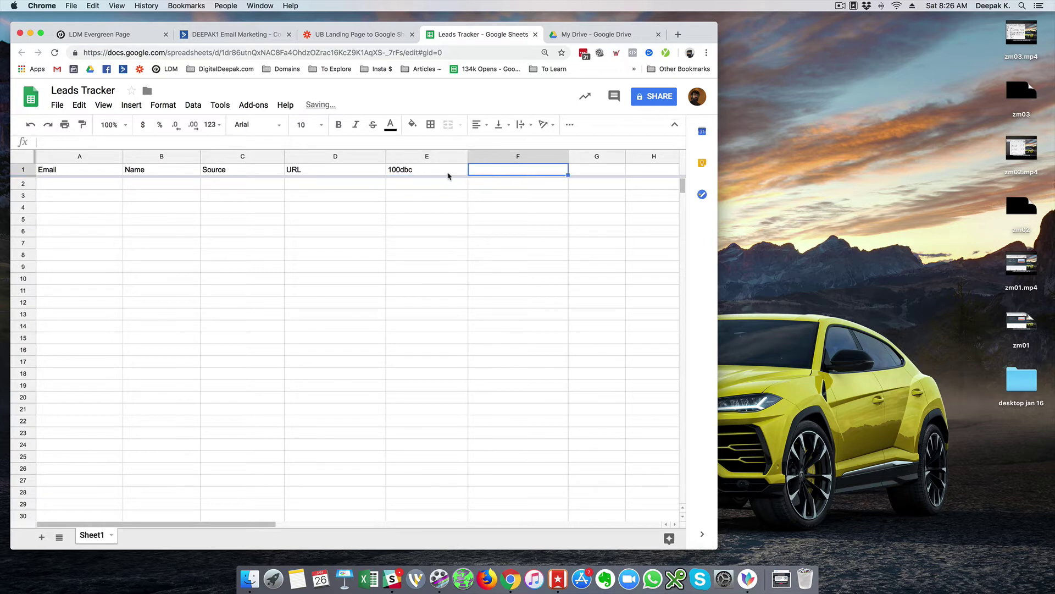
text(DMM Bun)
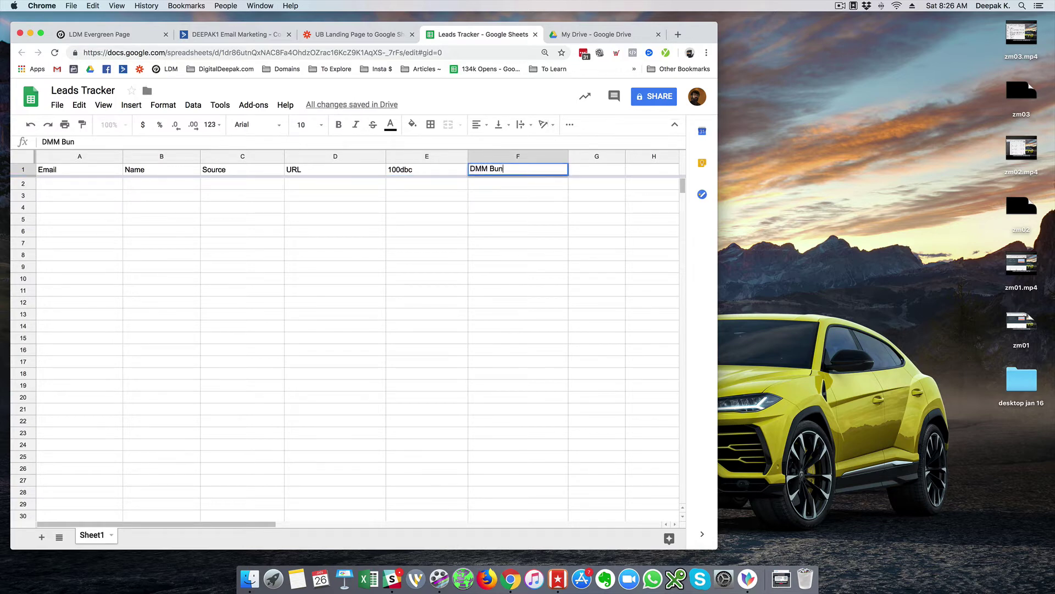
text(dle)
key(Return)
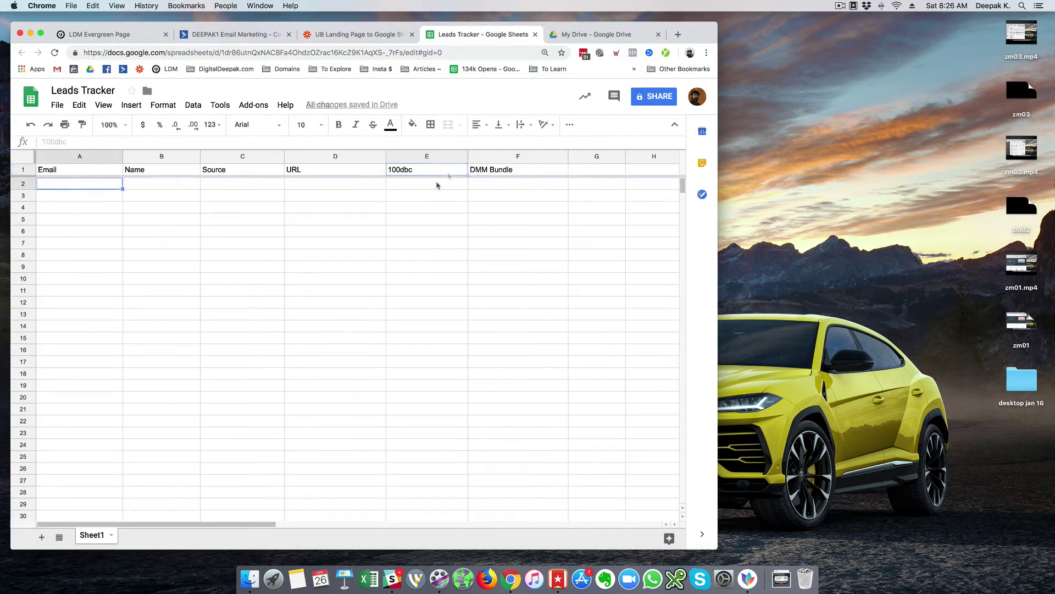
click(435, 174)
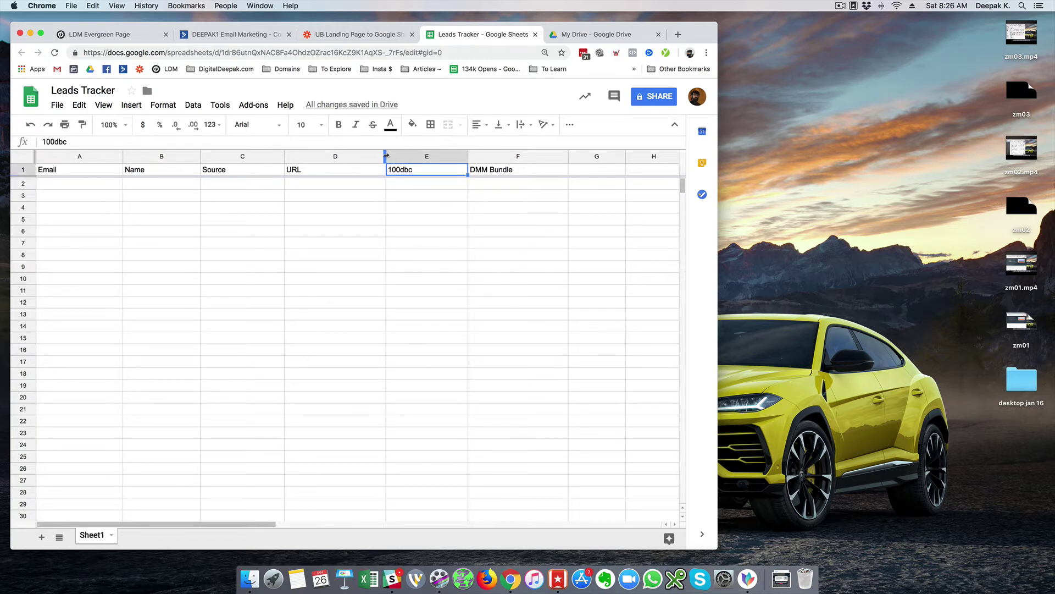
drag(386, 156, 384, 156)
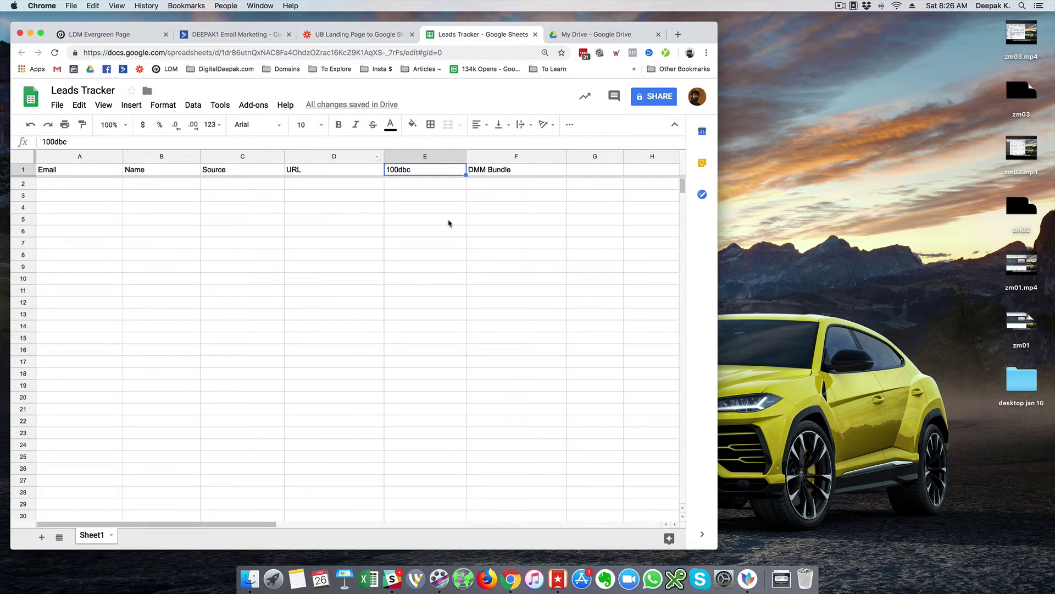
click(423, 188)
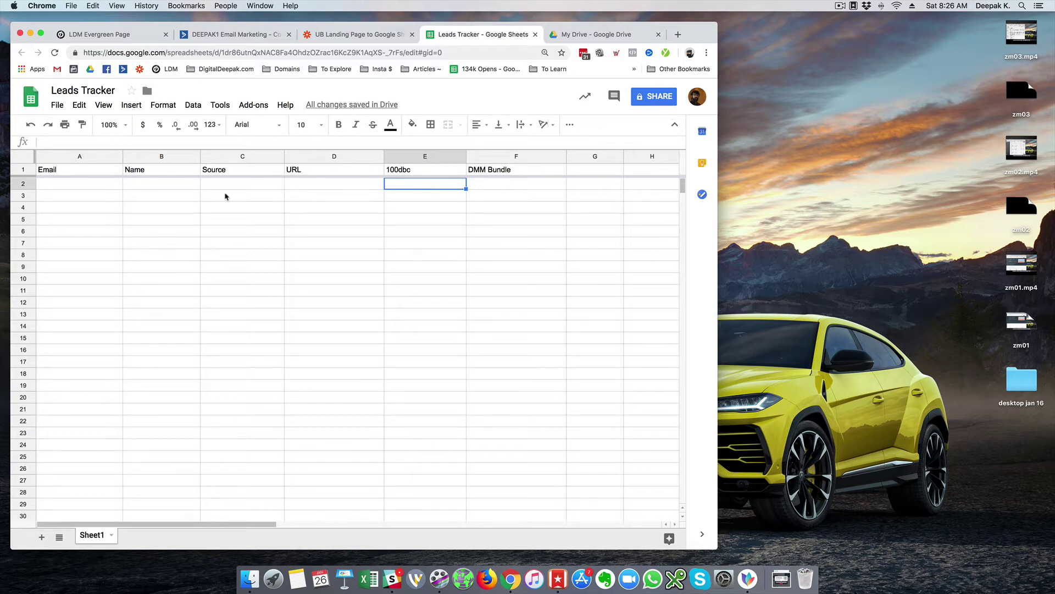
click(80, 188)
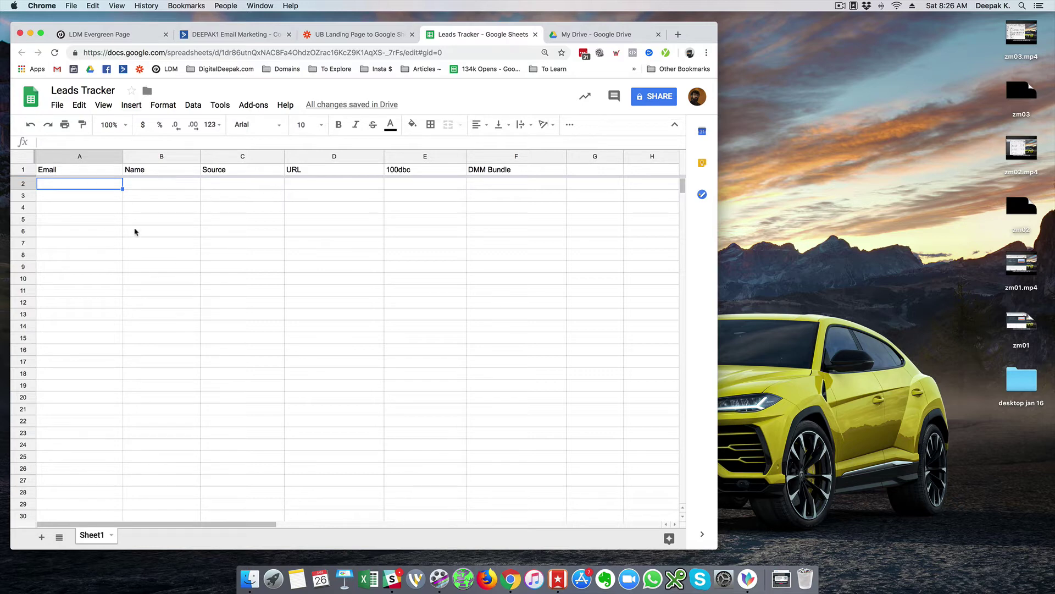
- Choose Google Sheets as the action app with the Create Spreadsheet Row event
click(324, 36)
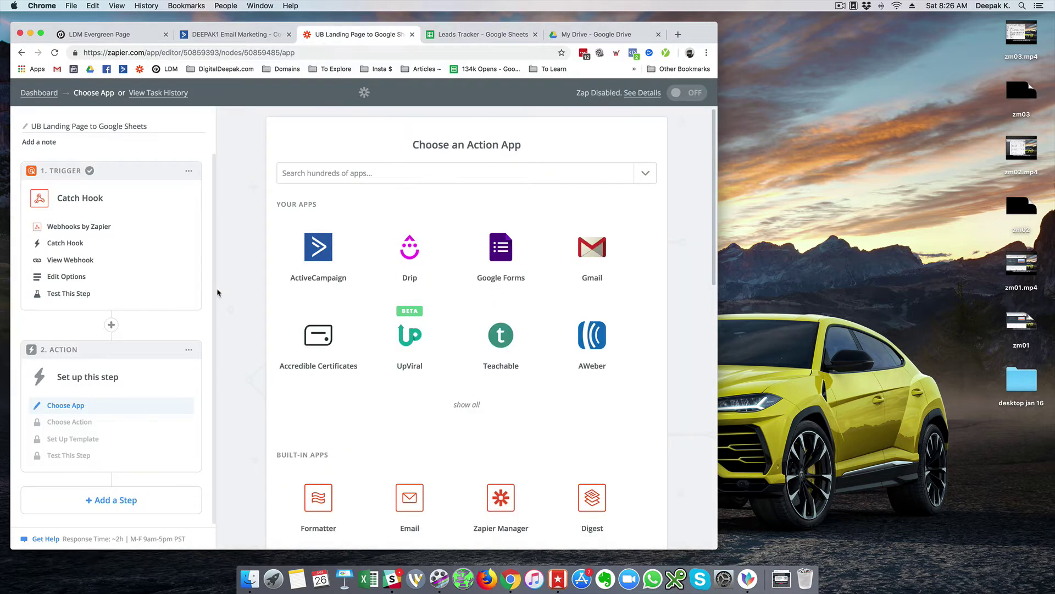
scroll(236, 256, down, 3)
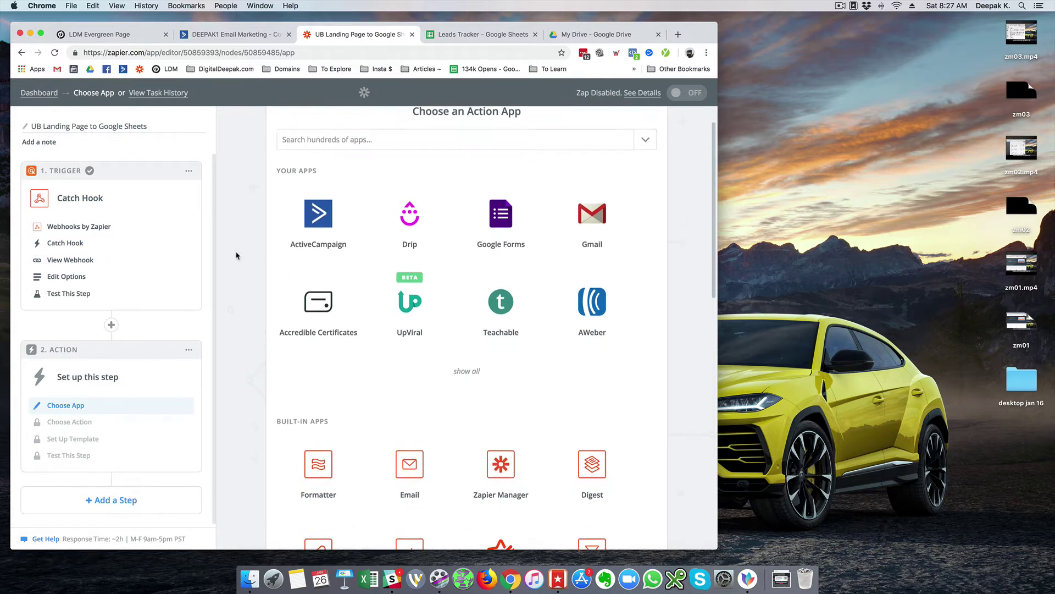
scroll(511, 288, up, 3)
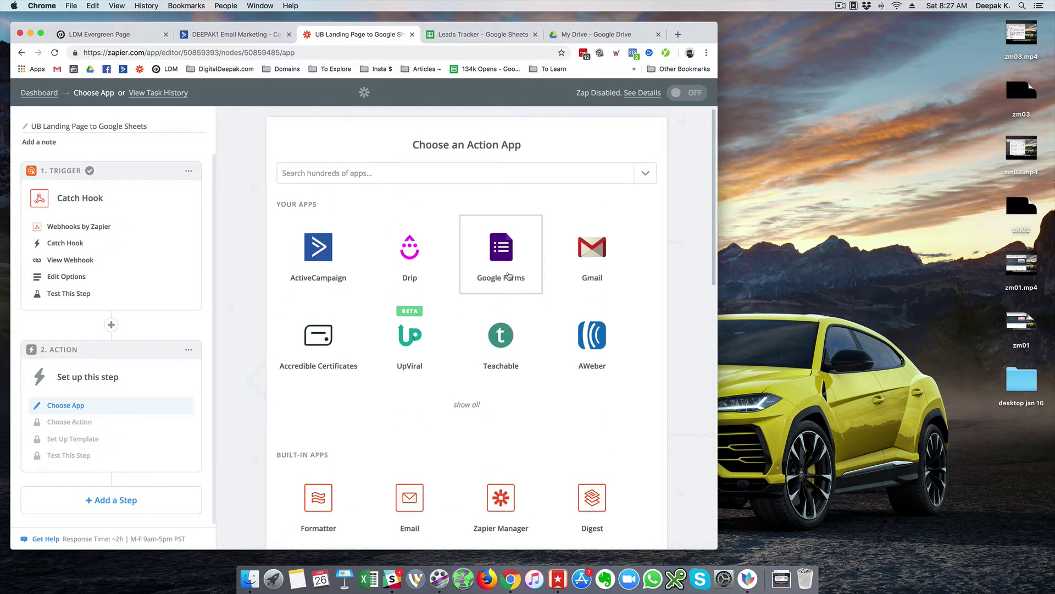
click(490, 175)
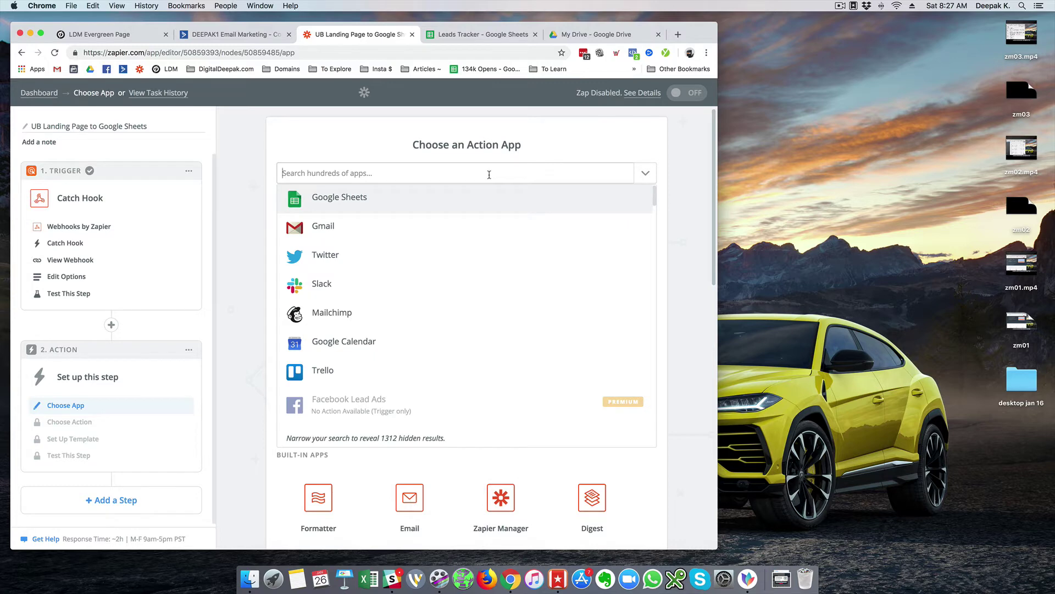
click(385, 198)
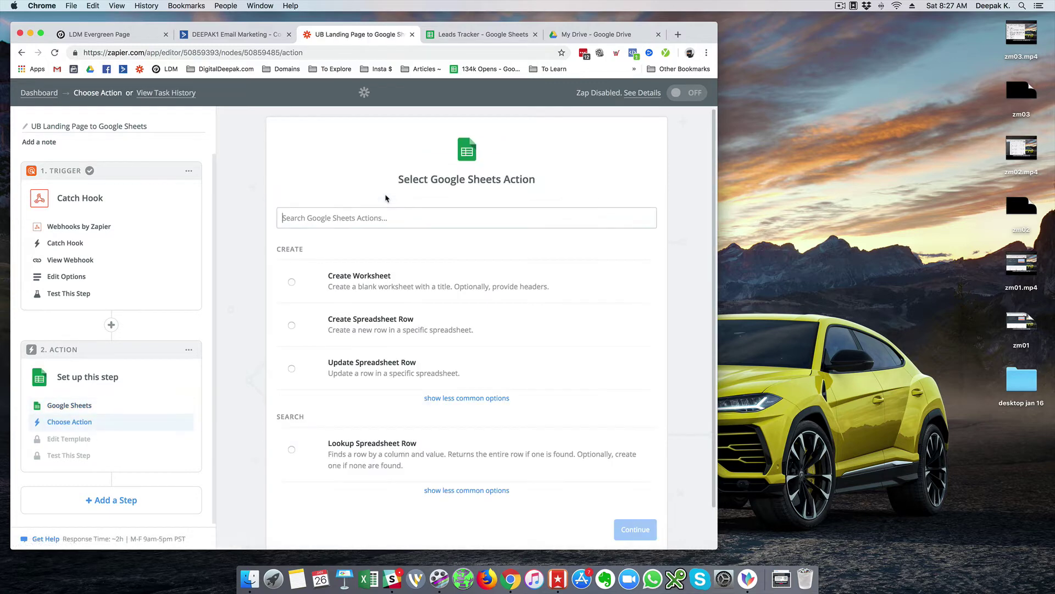
scroll(590, 272, down, 2)
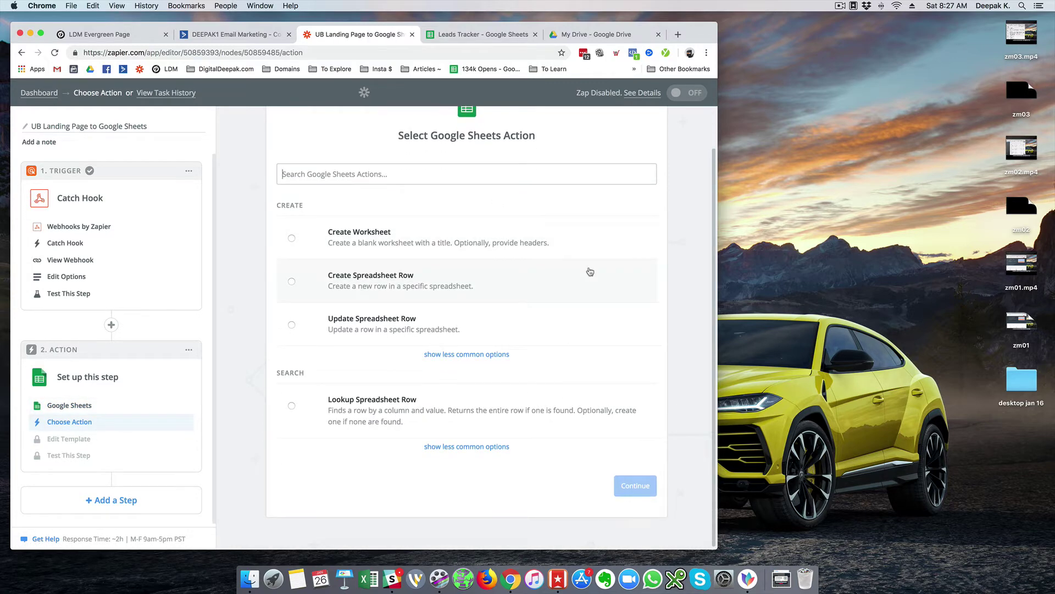
click(348, 293)
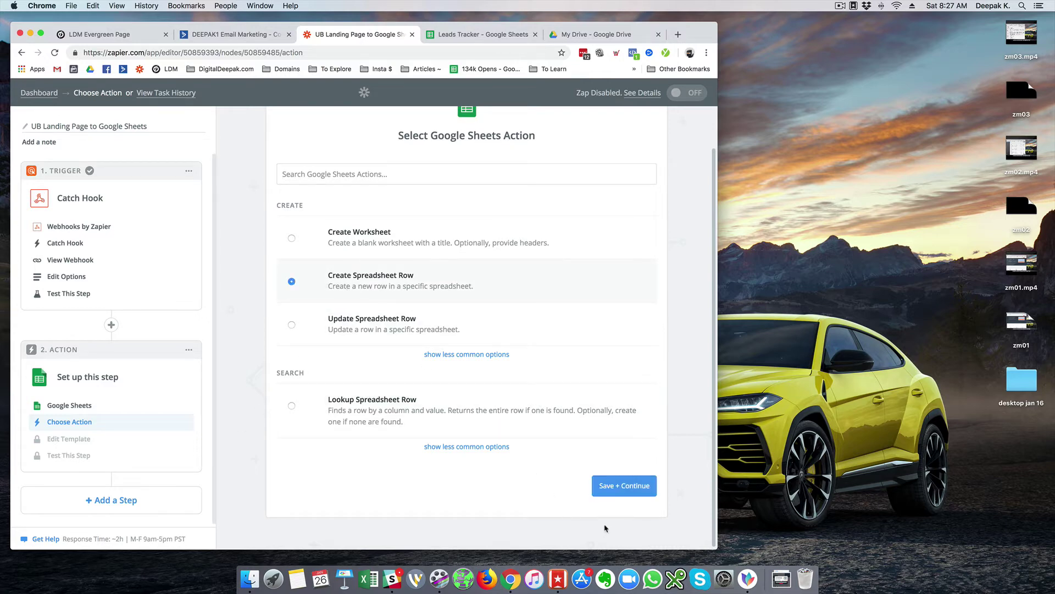
click(620, 497)
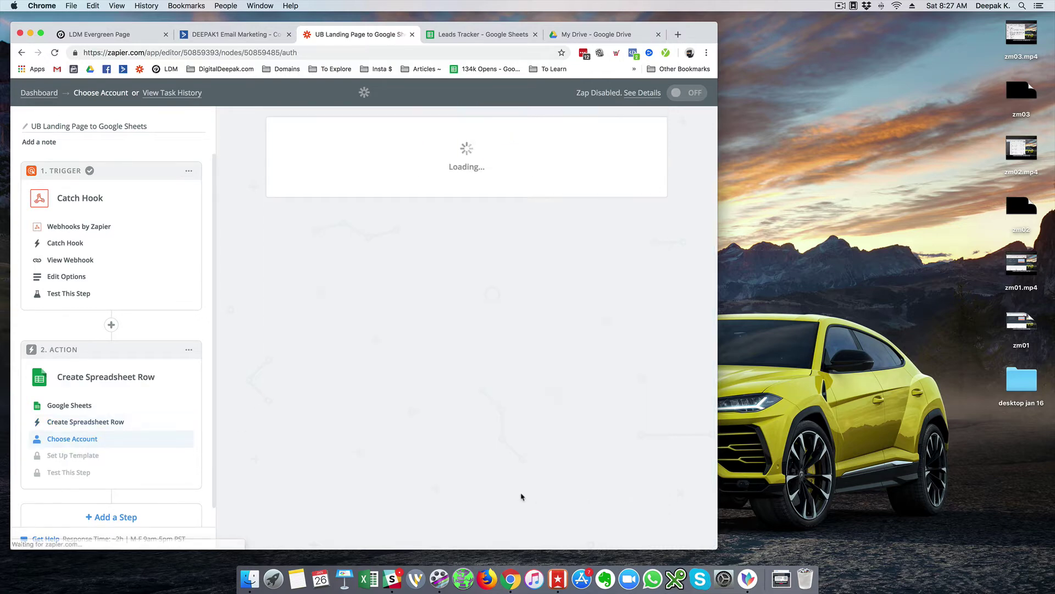
- Attach the Google Sheets account to the action and save
scroll(259, 369, down, 5)
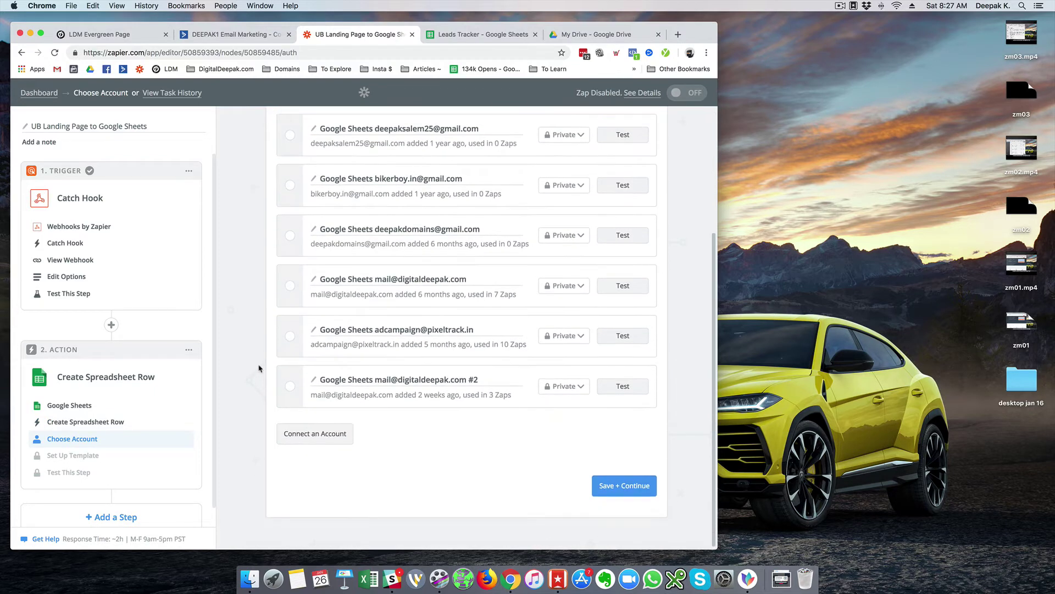
click(290, 386)
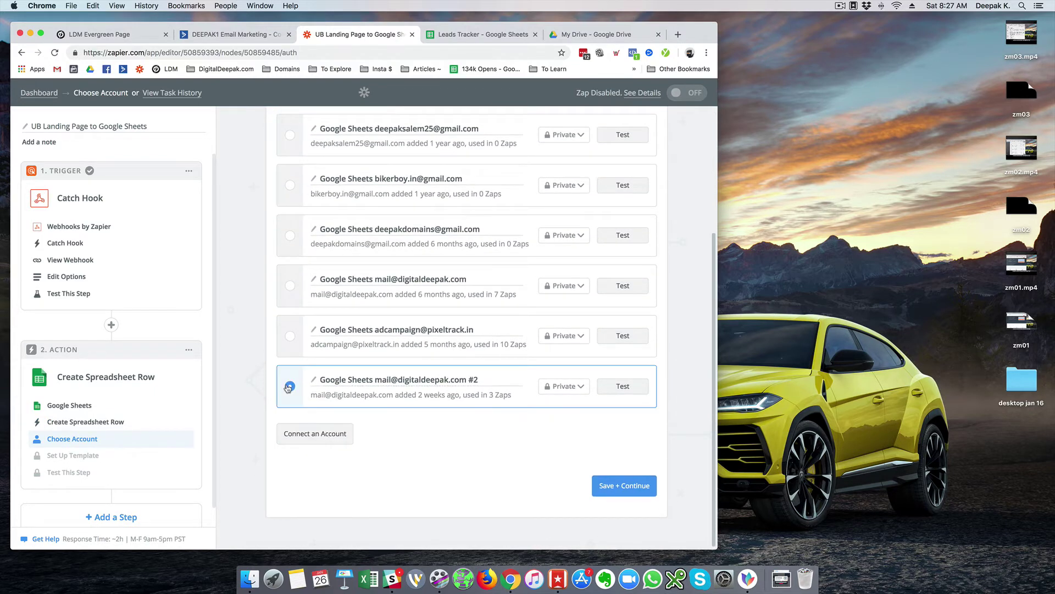
click(605, 483)
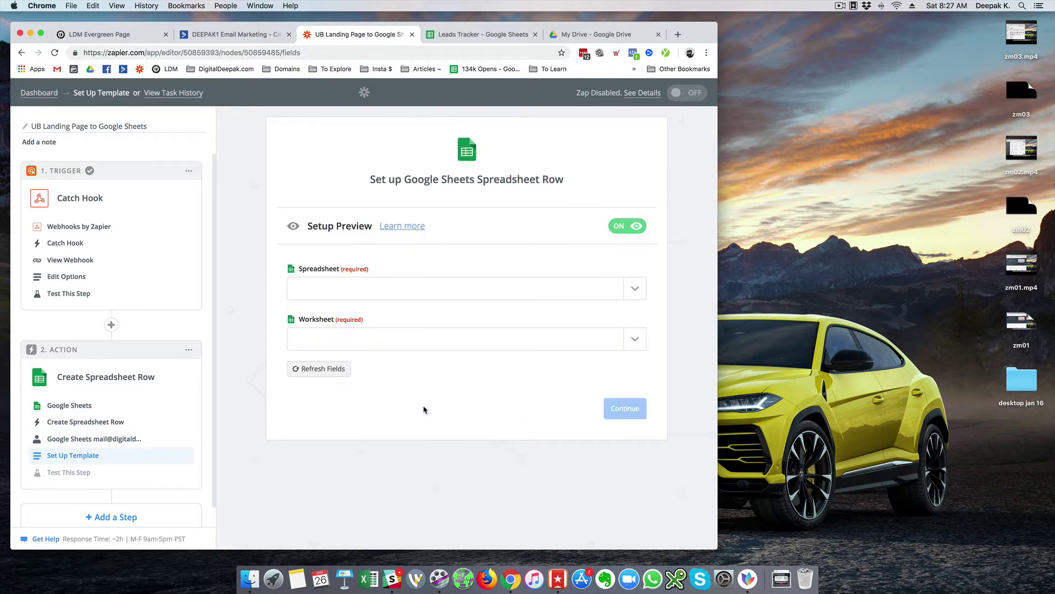
- Target the Leads Tracker spreadsheet and its Sheet1 worksheet in the row template
click(444, 297)
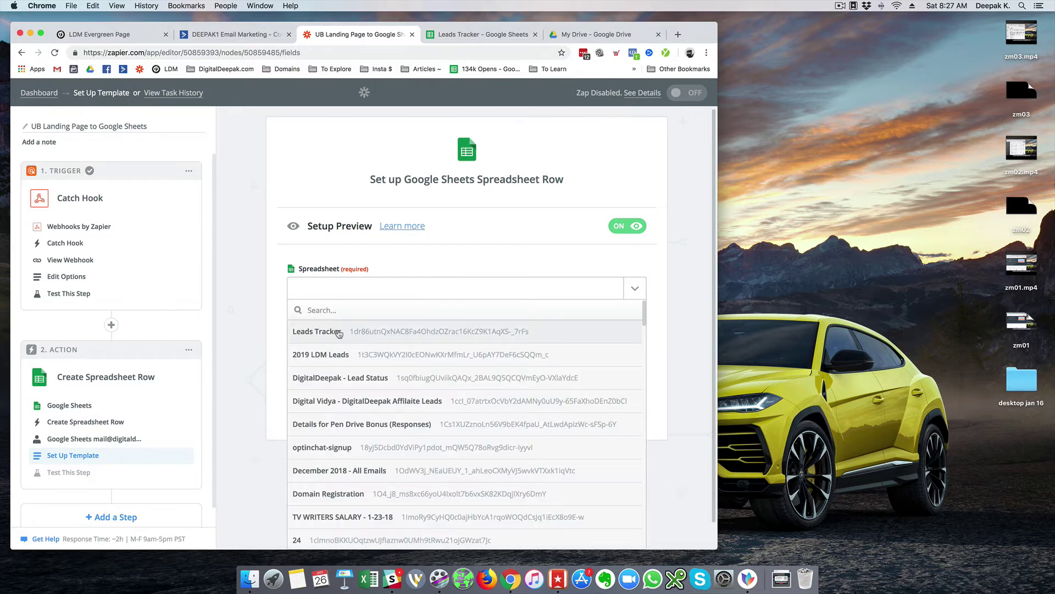
click(339, 333)
click(461, 345)
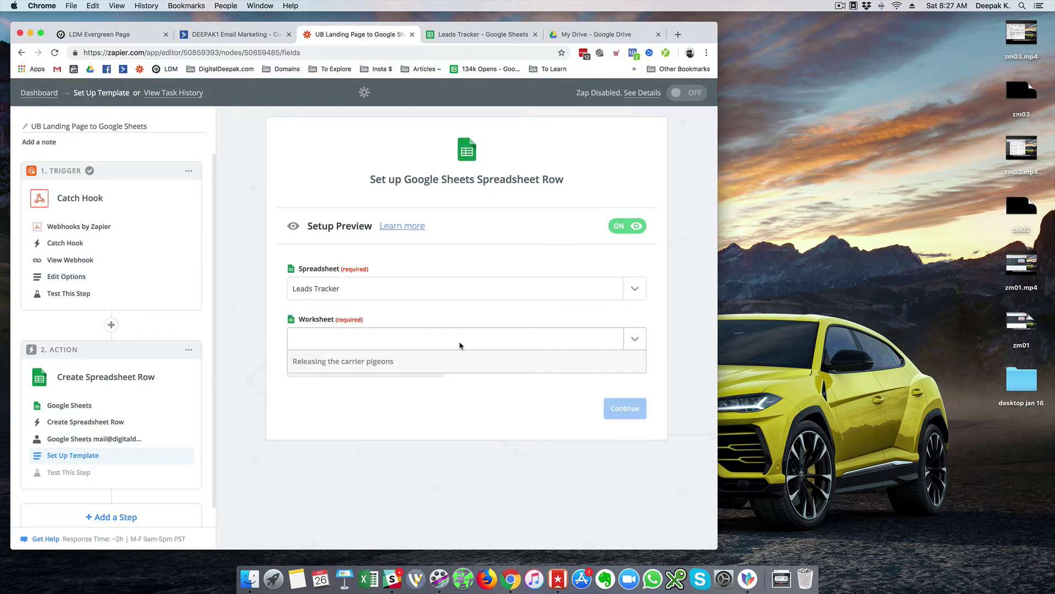
click(323, 391)
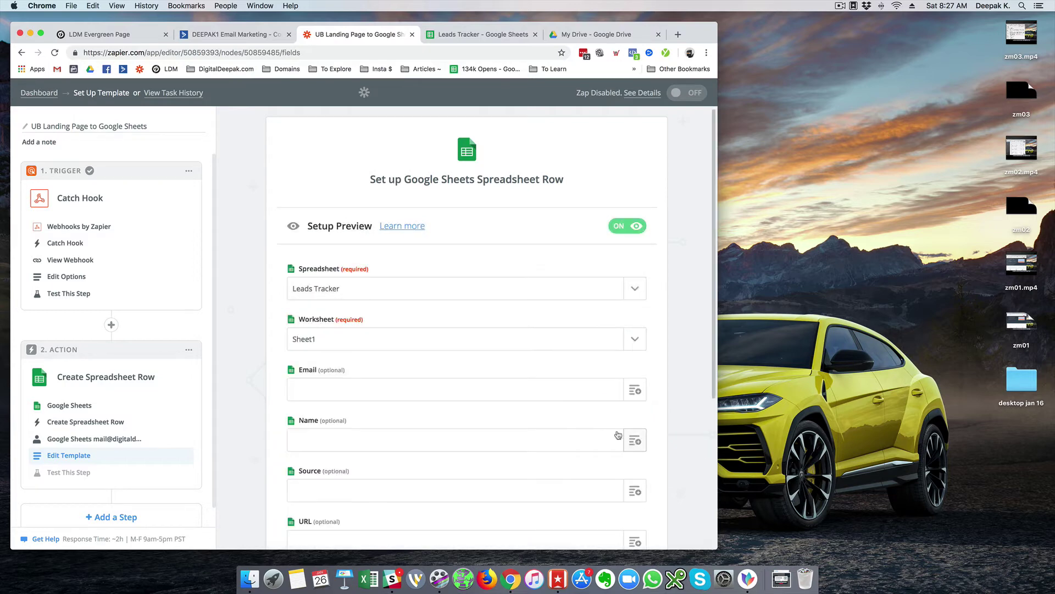
scroll(568, 419, down, 5)
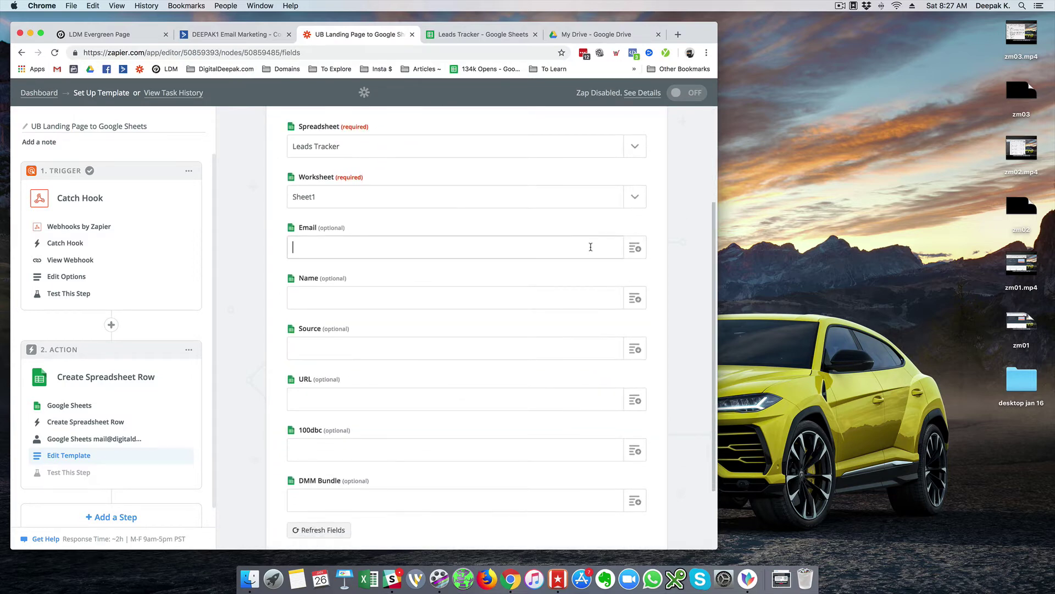
click(636, 249)
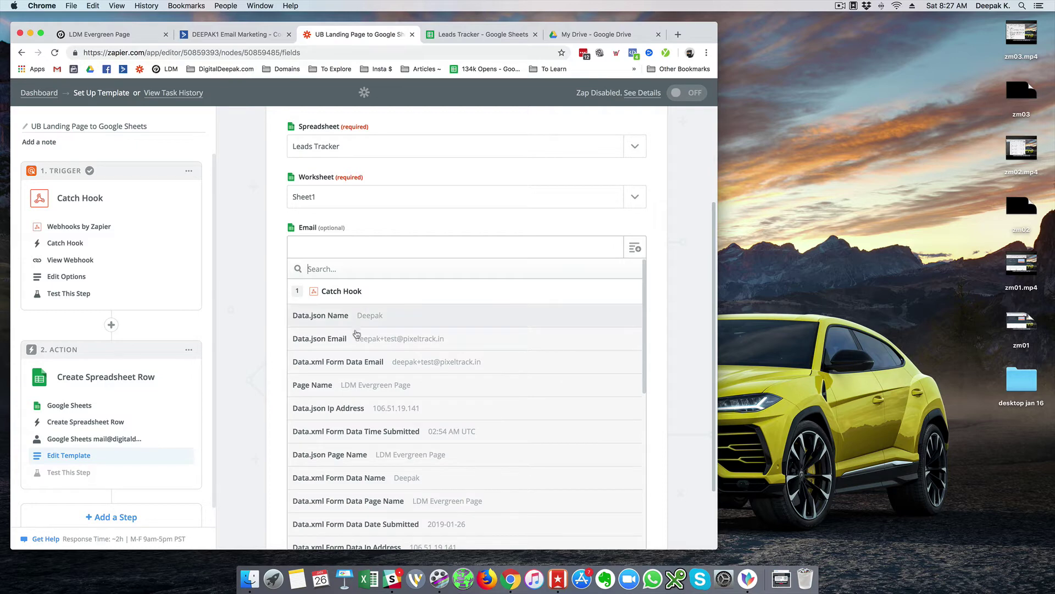
click(262, 283)
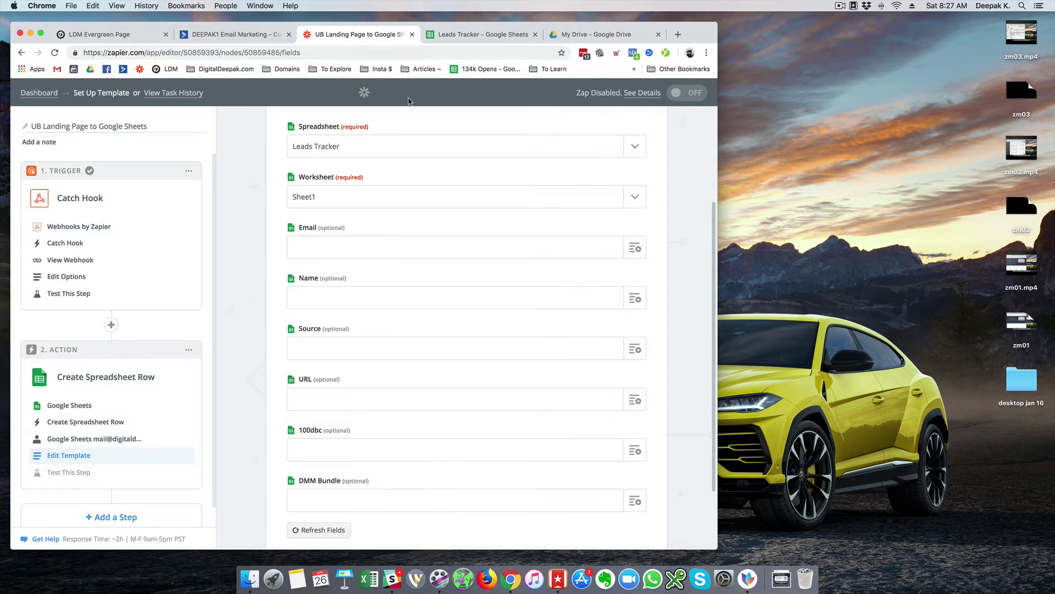
click(465, 35)
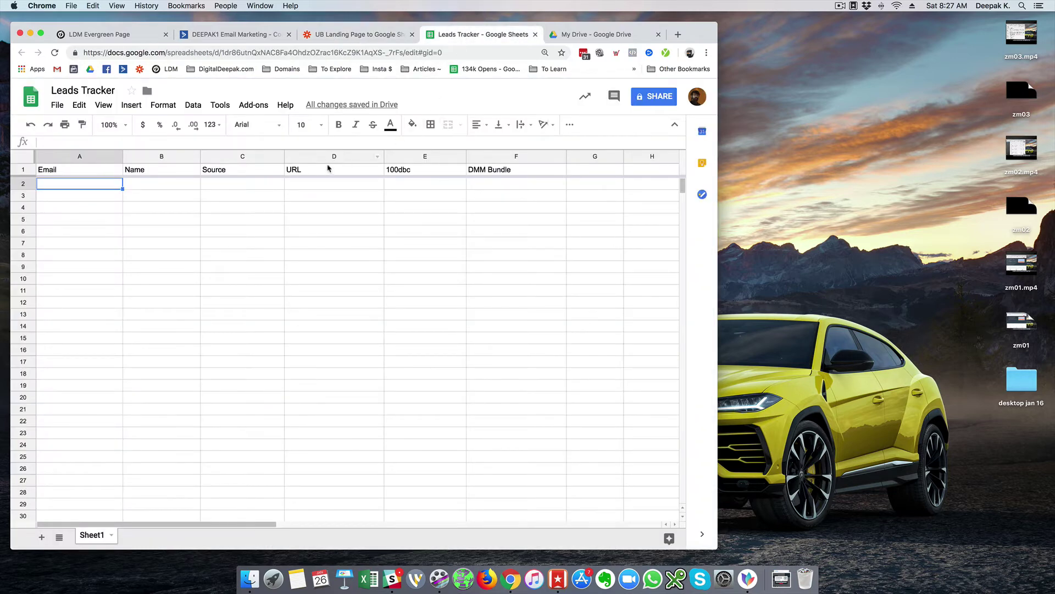
- Insert a column left of 100dbc and head it 'Lesson 1 Completion'
right_click(443, 156)
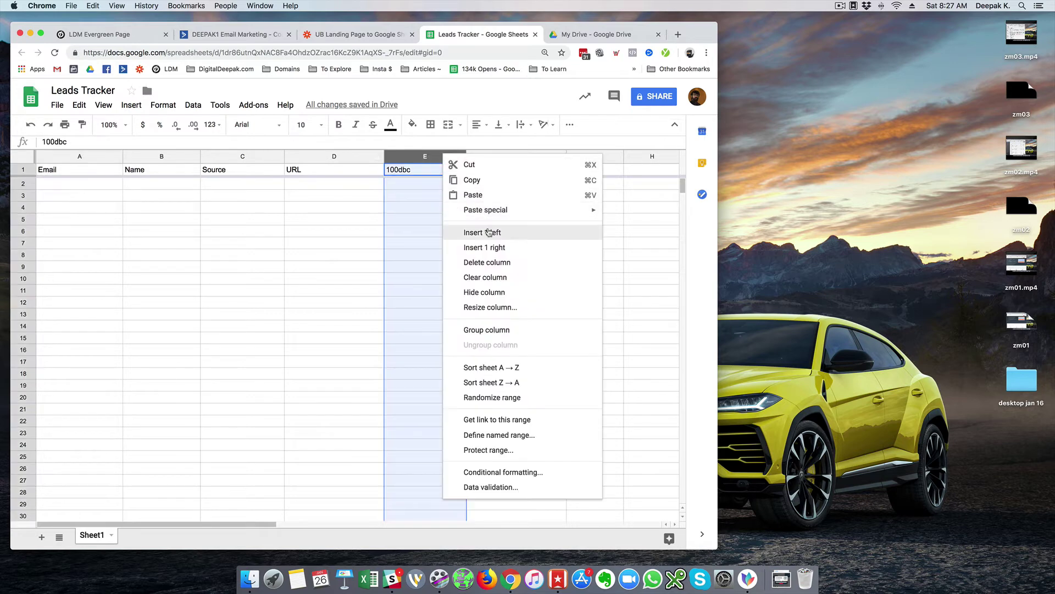
click(489, 230)
click(445, 170)
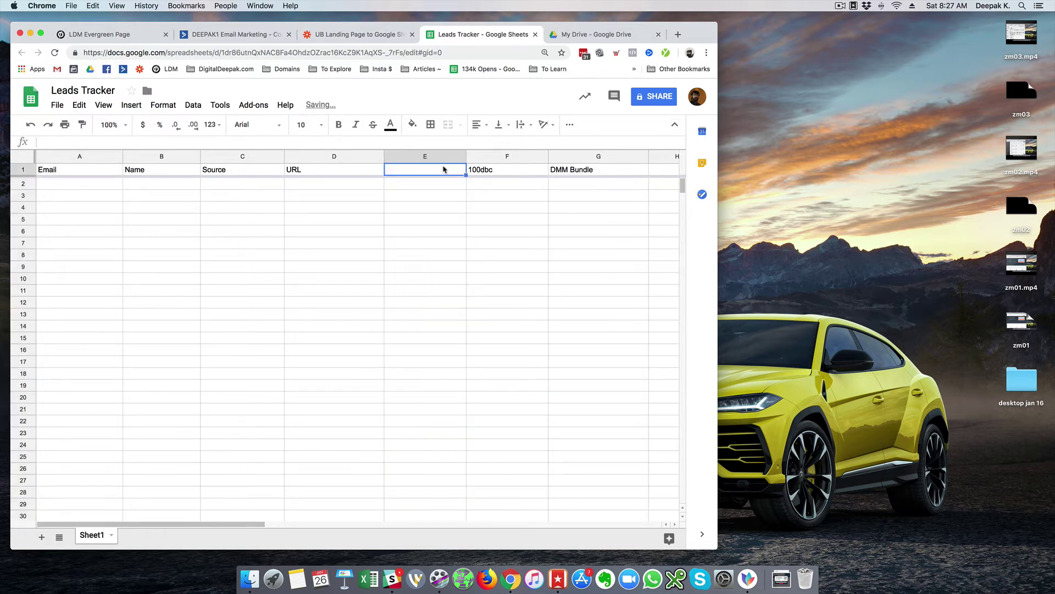
text(Lesson)
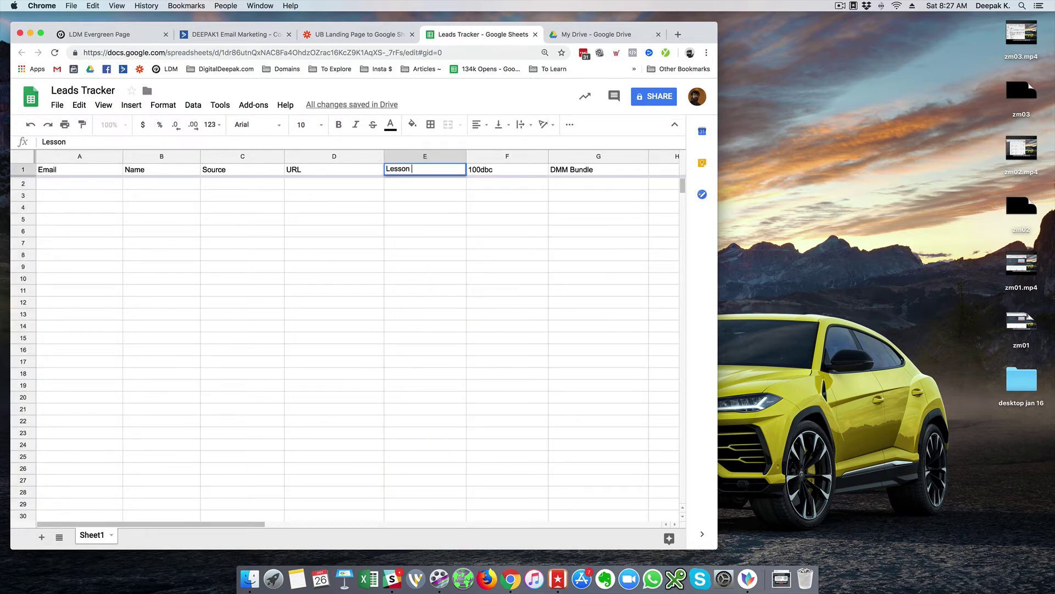
text( 1 Completion)
key(Return)
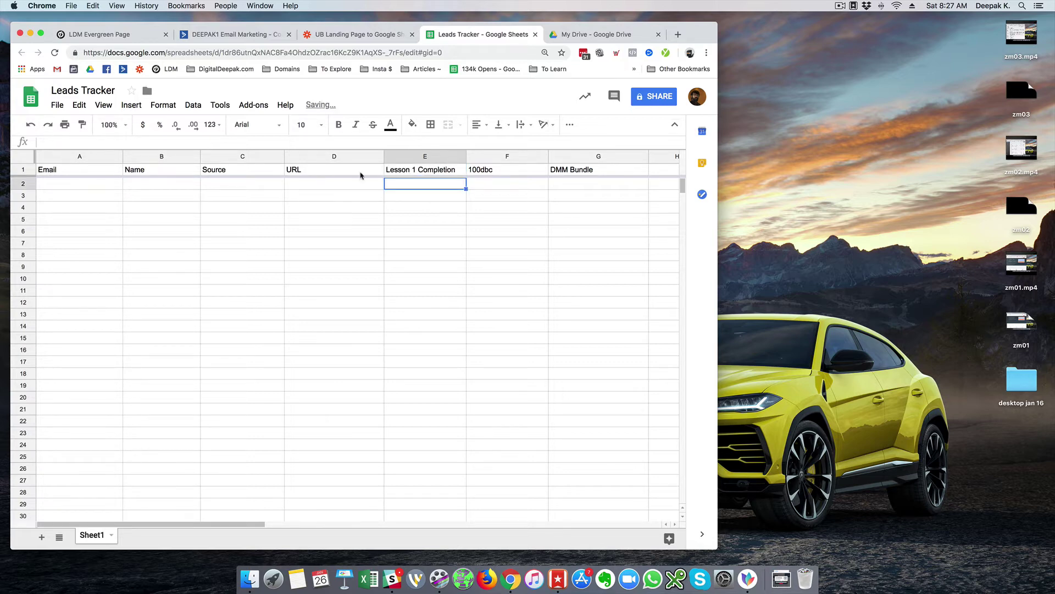
- Narrow column D slightly and widen column E to fit its header
click(107, 190)
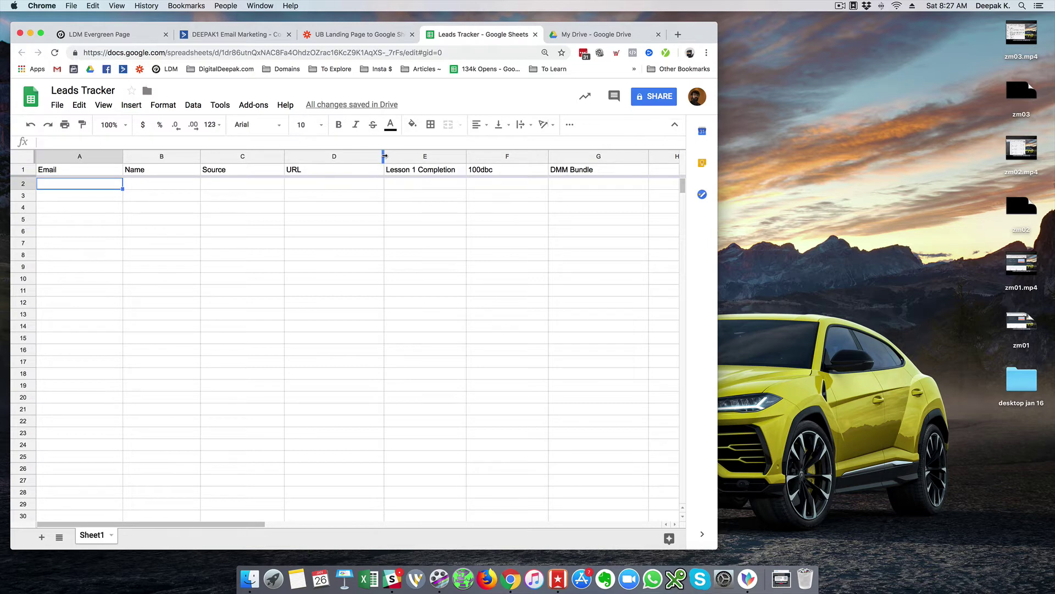
drag(384, 157, 377, 156)
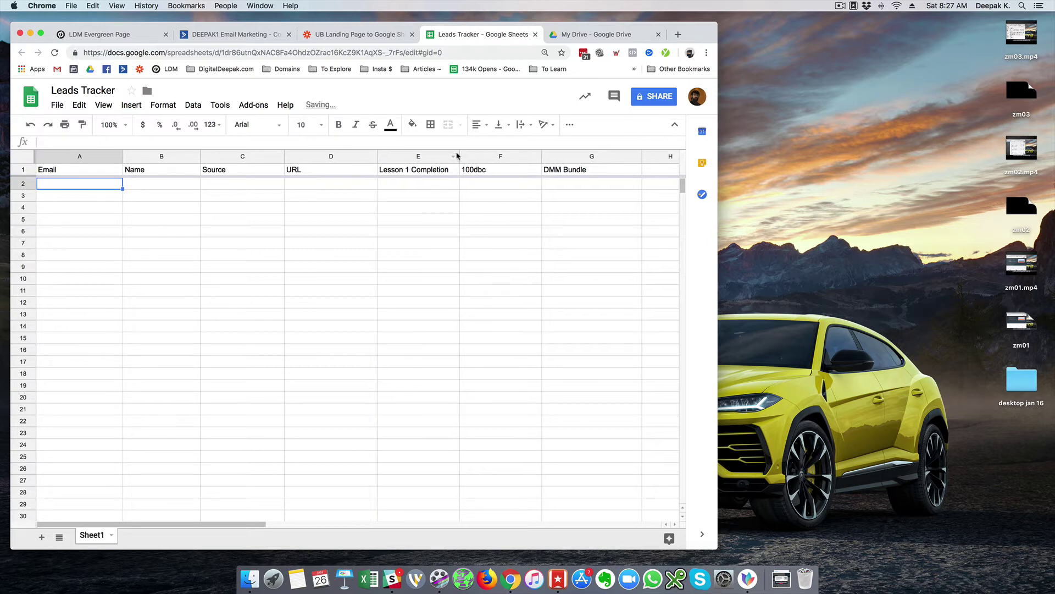
drag(460, 154, 466, 154)
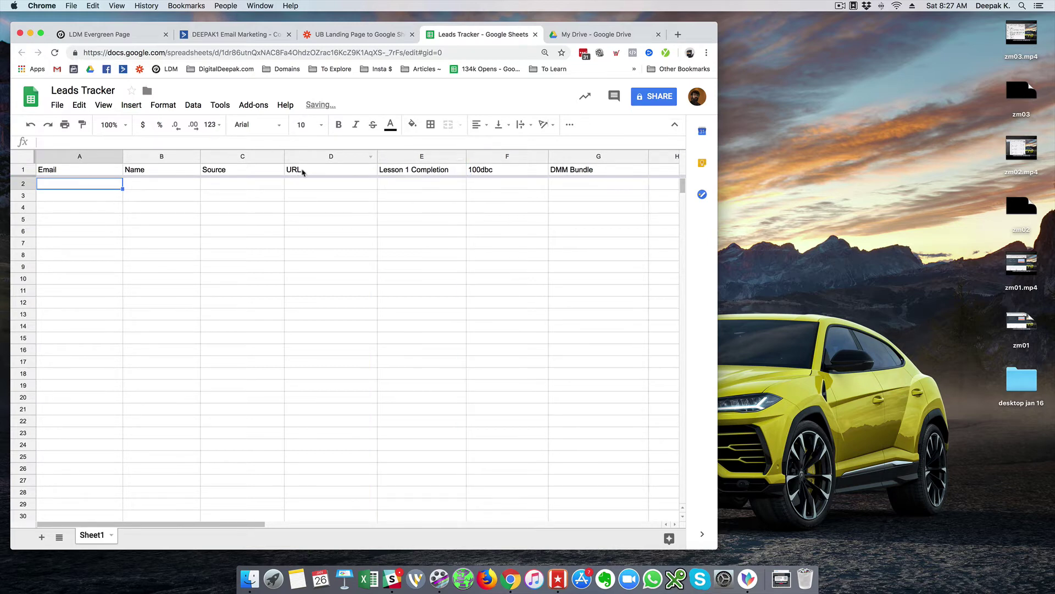
click(354, 34)
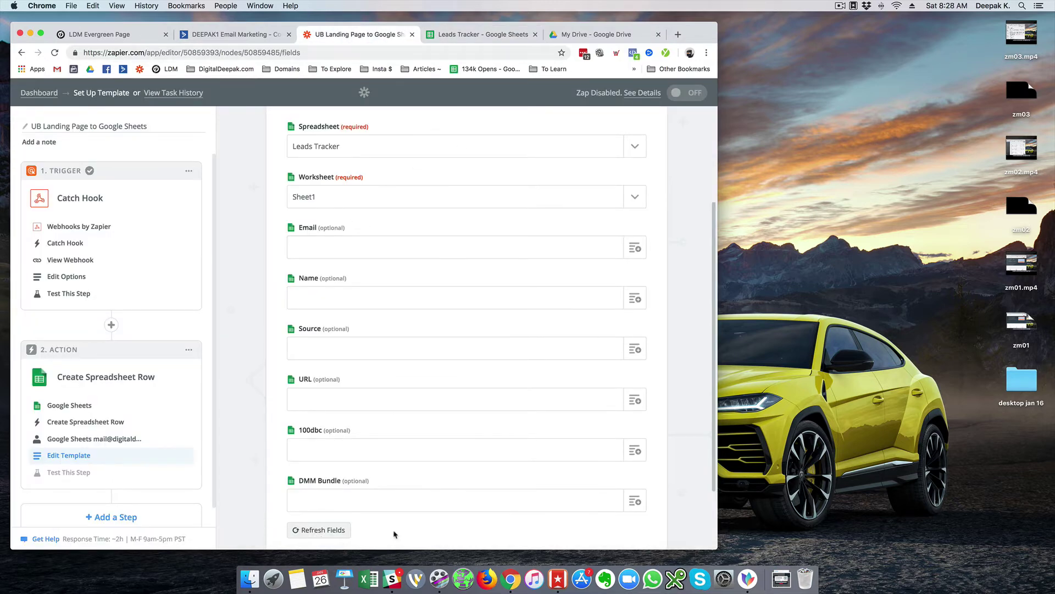
- Refresh the sheet's column fields and map Catch Hook data into Email and Name
click(318, 531)
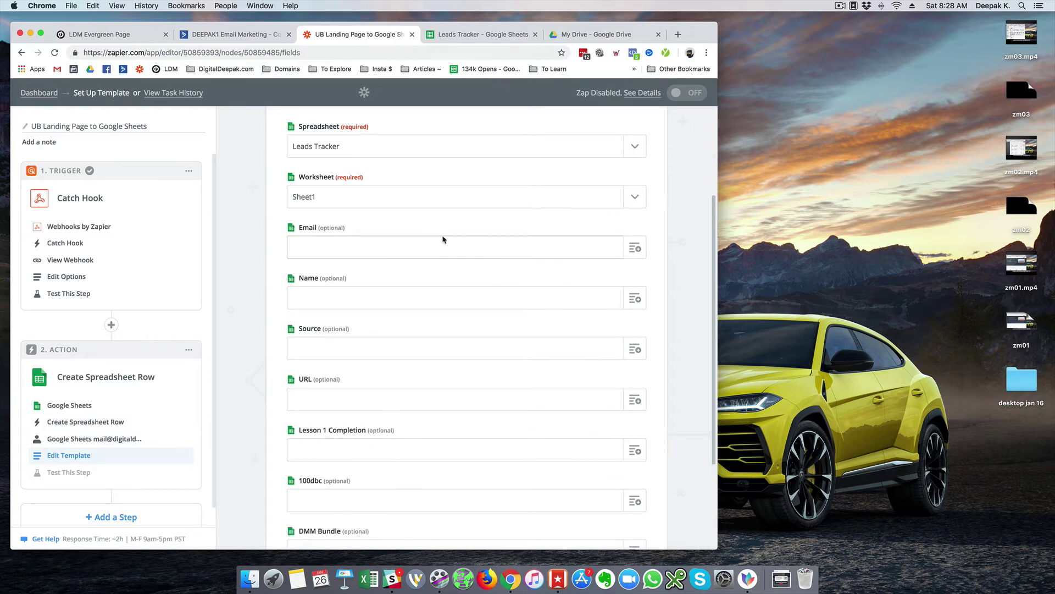
click(636, 249)
click(330, 311)
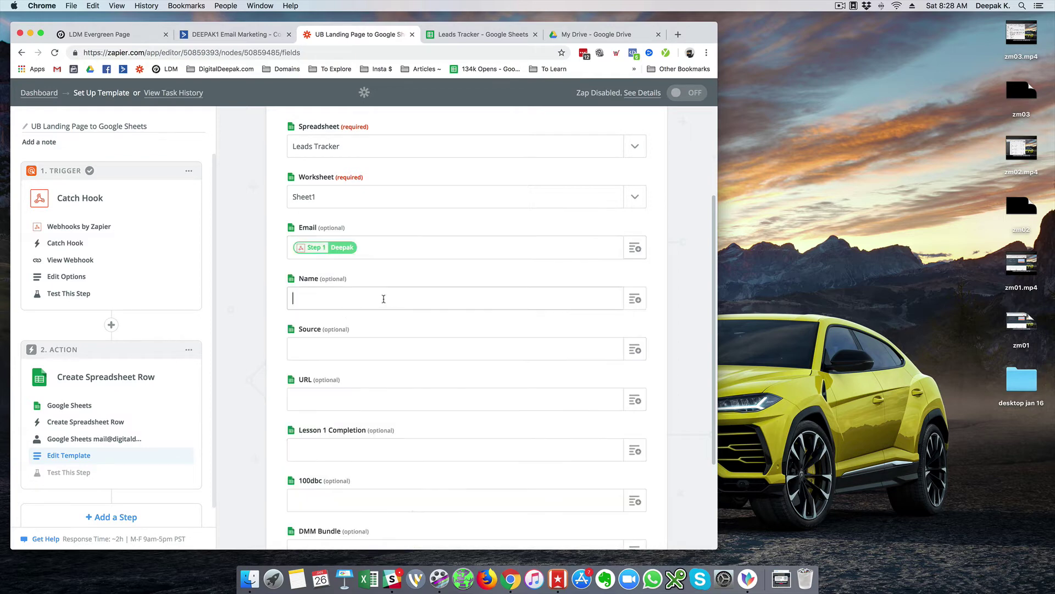
click(635, 300)
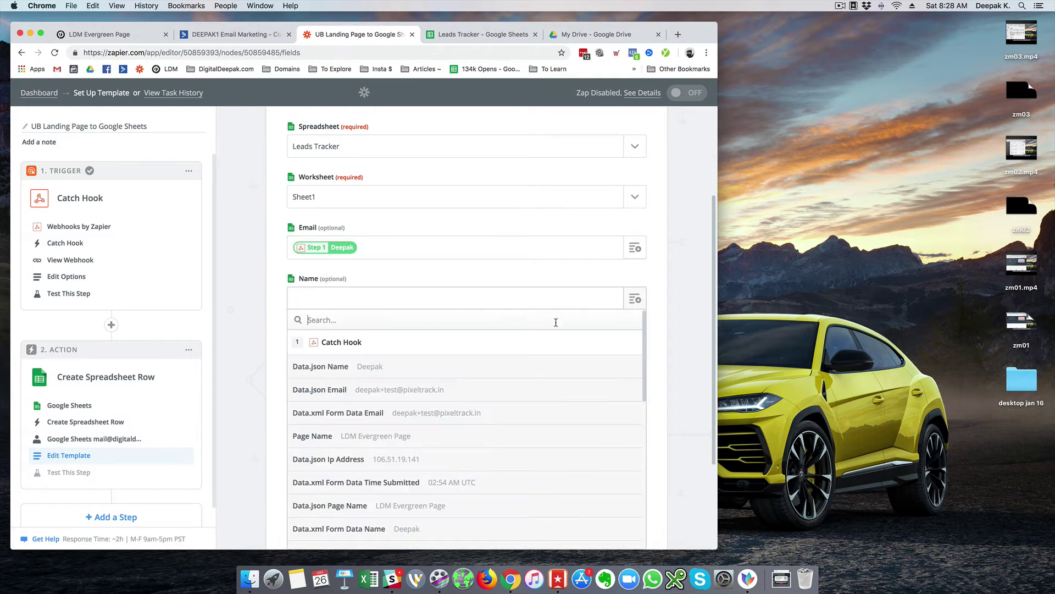
click(408, 390)
- Browse the Catch Hook field list for a Source value such as Data.json Source
scroll(324, 294, down, 3)
click(337, 268)
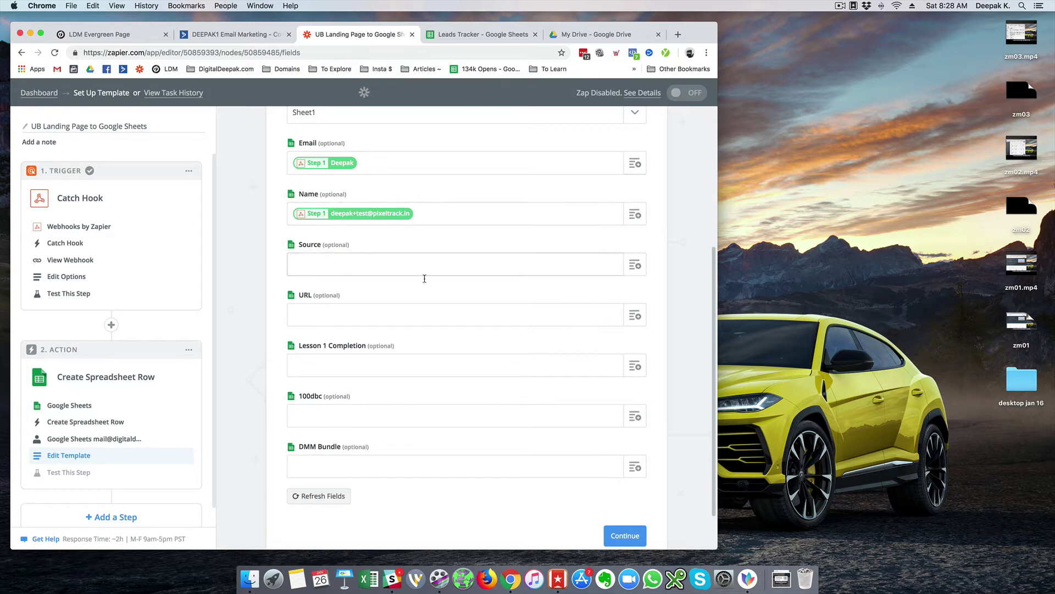
scroll(399, 291, up, 3)
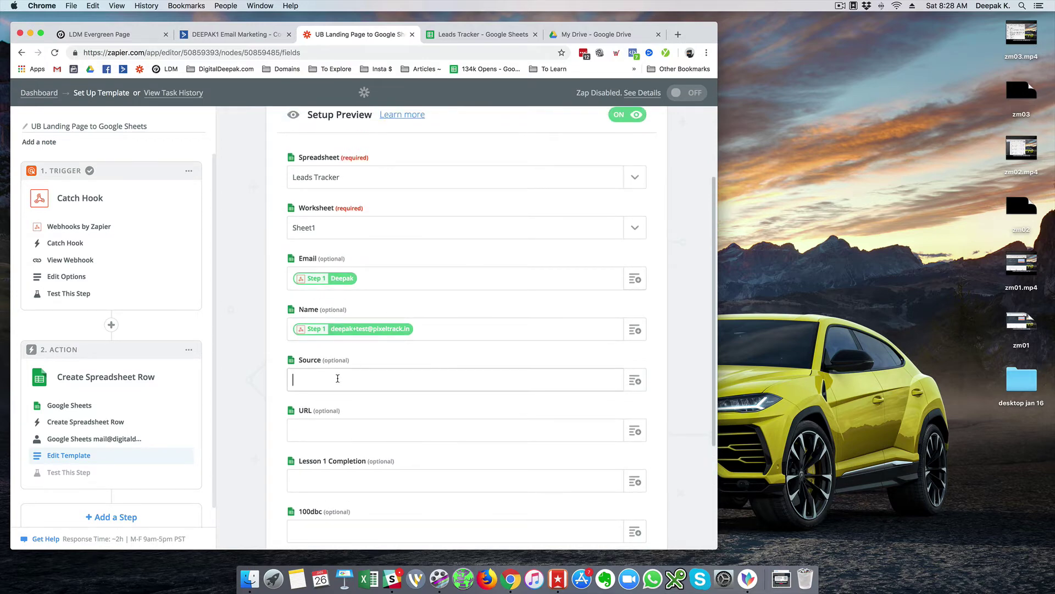
click(635, 379)
scroll(245, 368, down, 2)
scroll(245, 368, down, 2)
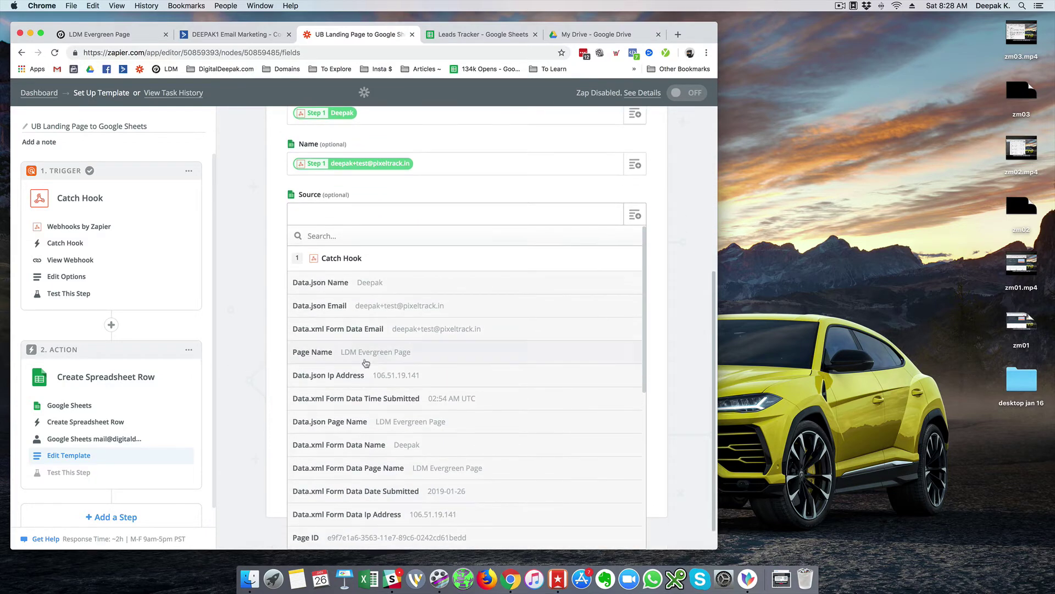
scroll(376, 363, down, 8)
scroll(375, 364, down, 2)
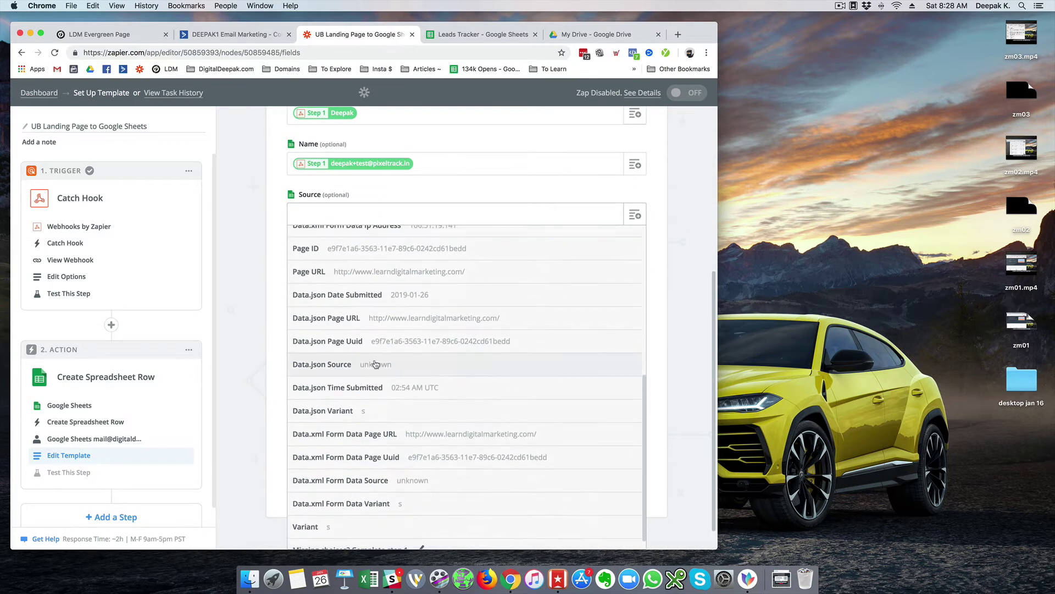
click(236, 193)
- Inspect the hidden source field in the First Variant's form fields, then cancel back to Overview
click(100, 35)
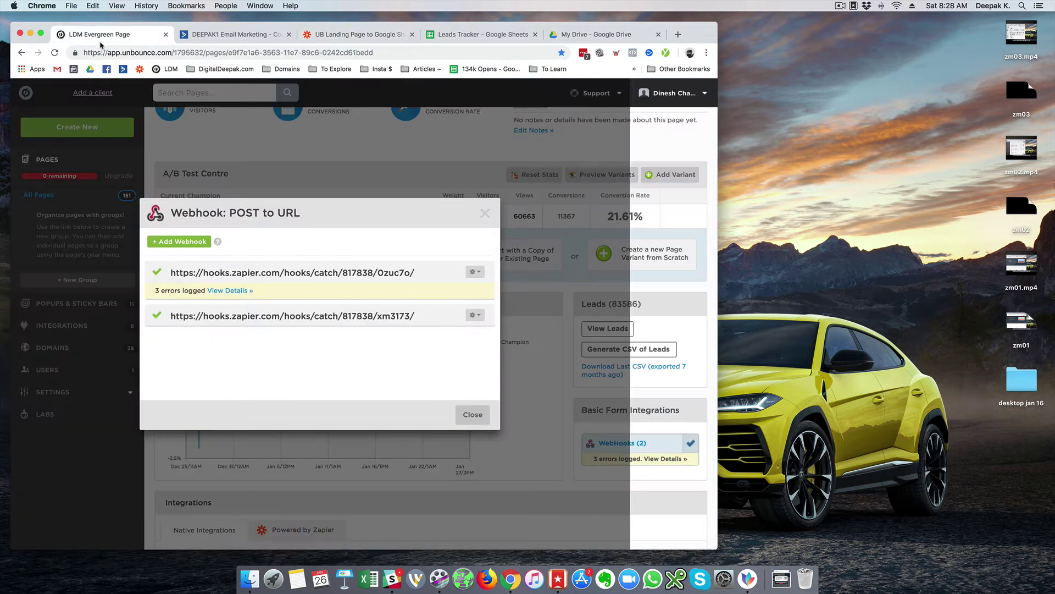
click(527, 212)
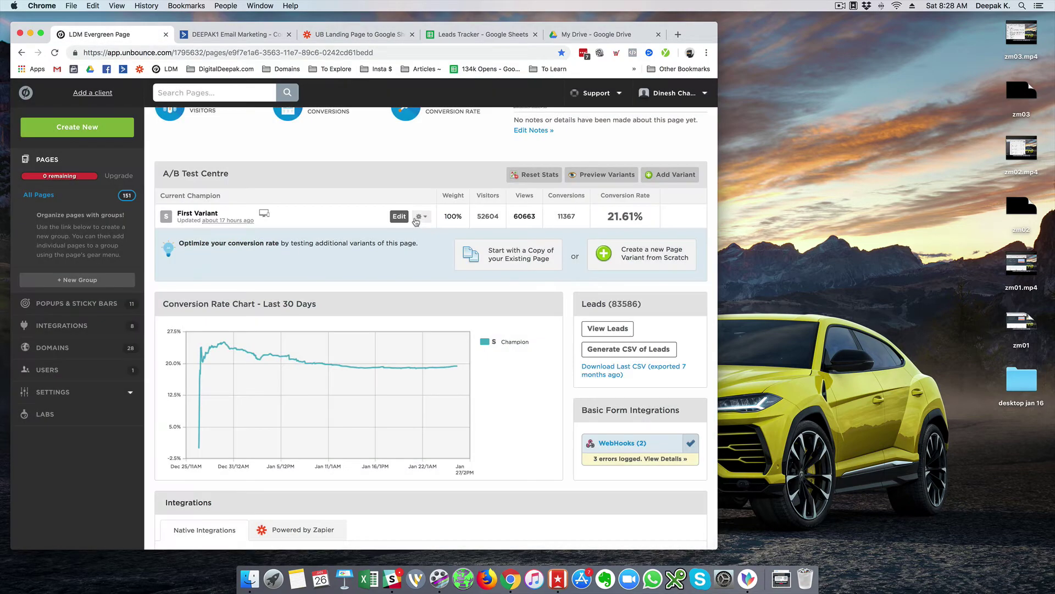
click(400, 218)
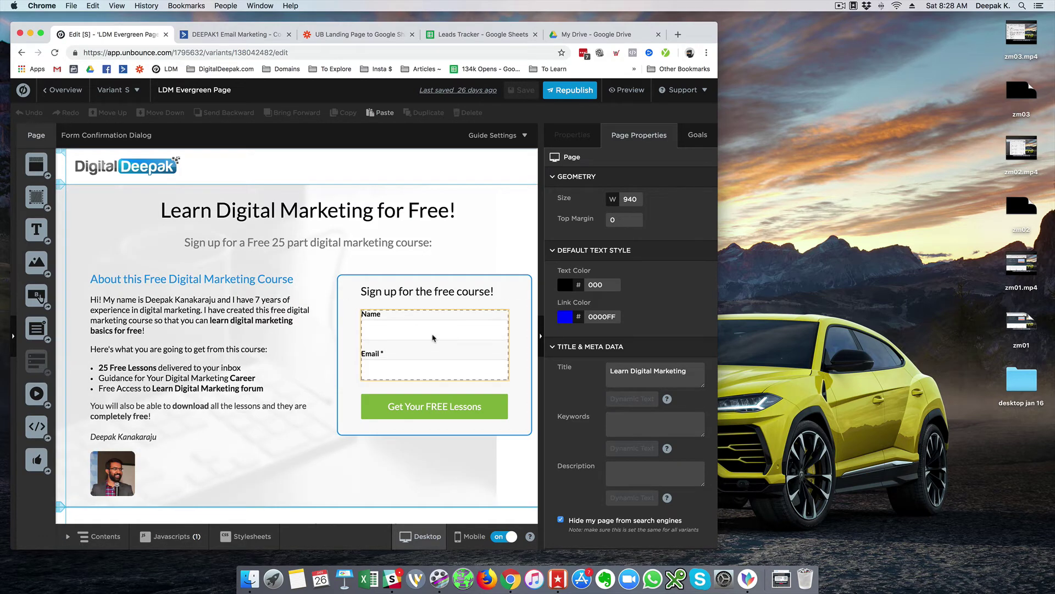
click(434, 337)
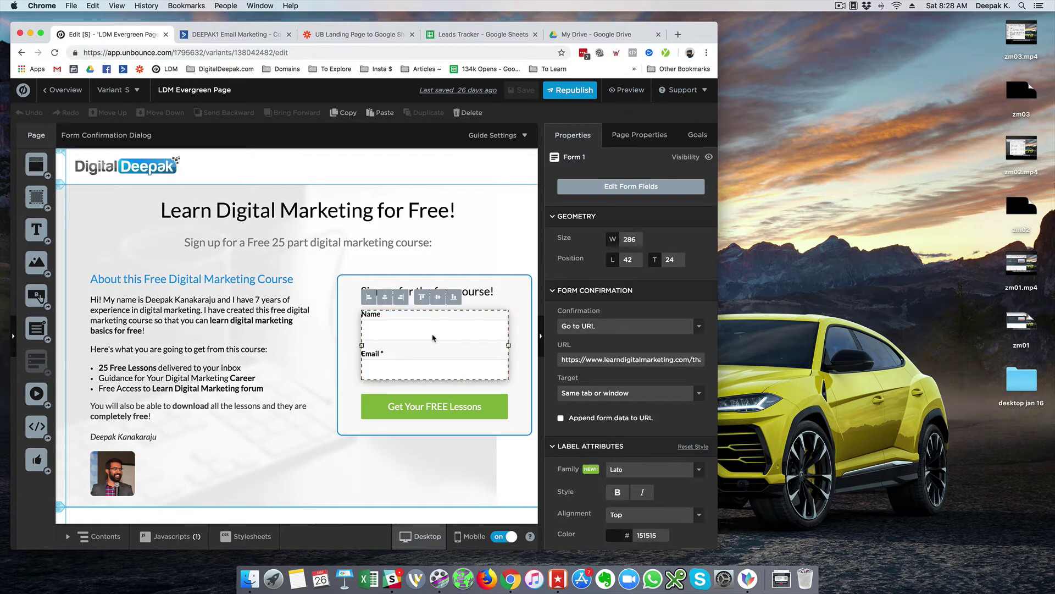
click(573, 192)
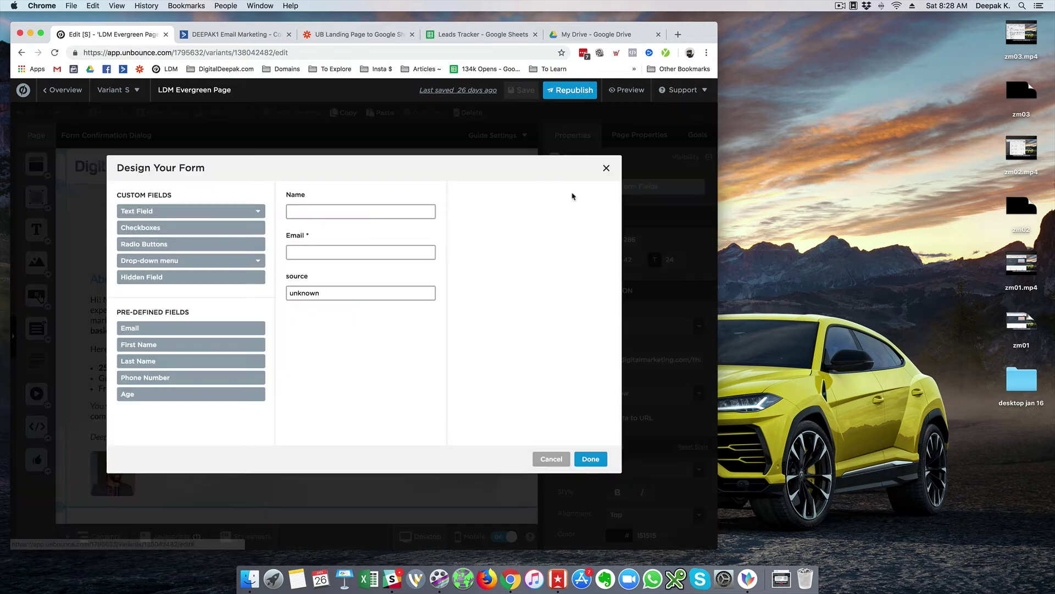
click(322, 284)
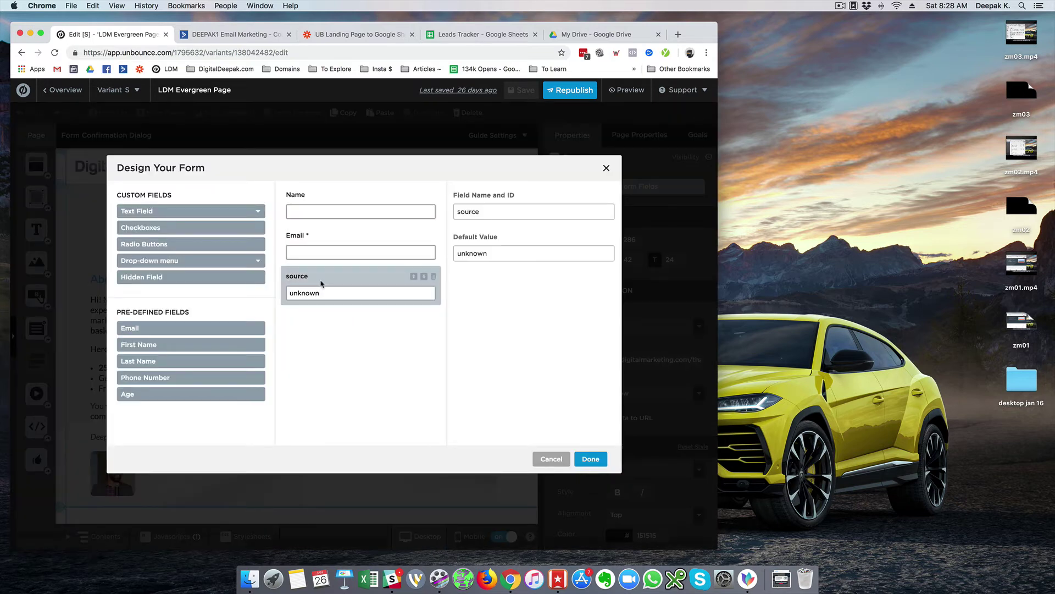
click(546, 459)
click(545, 464)
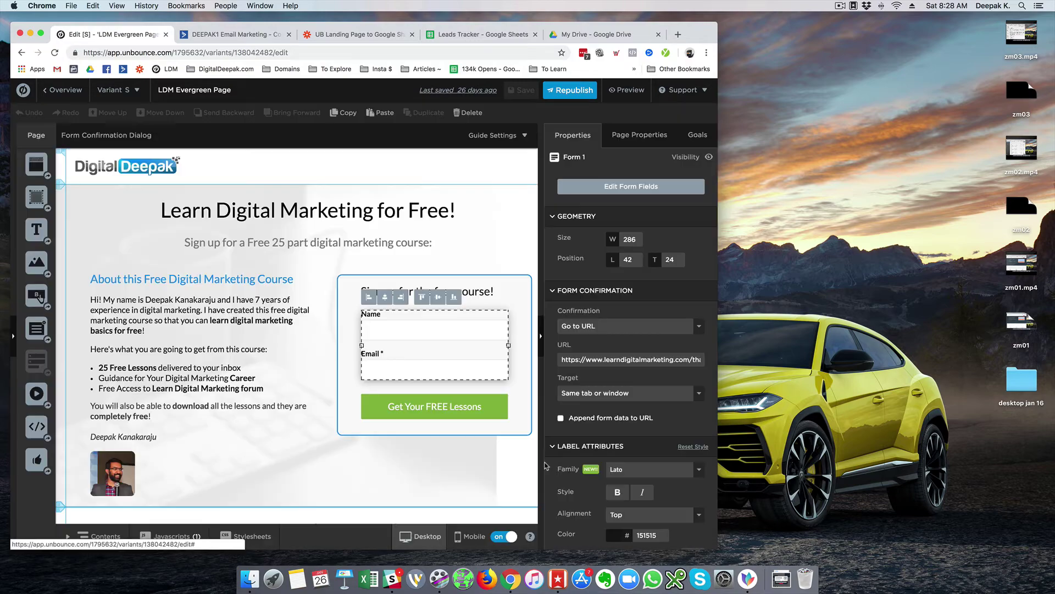
click(62, 90)
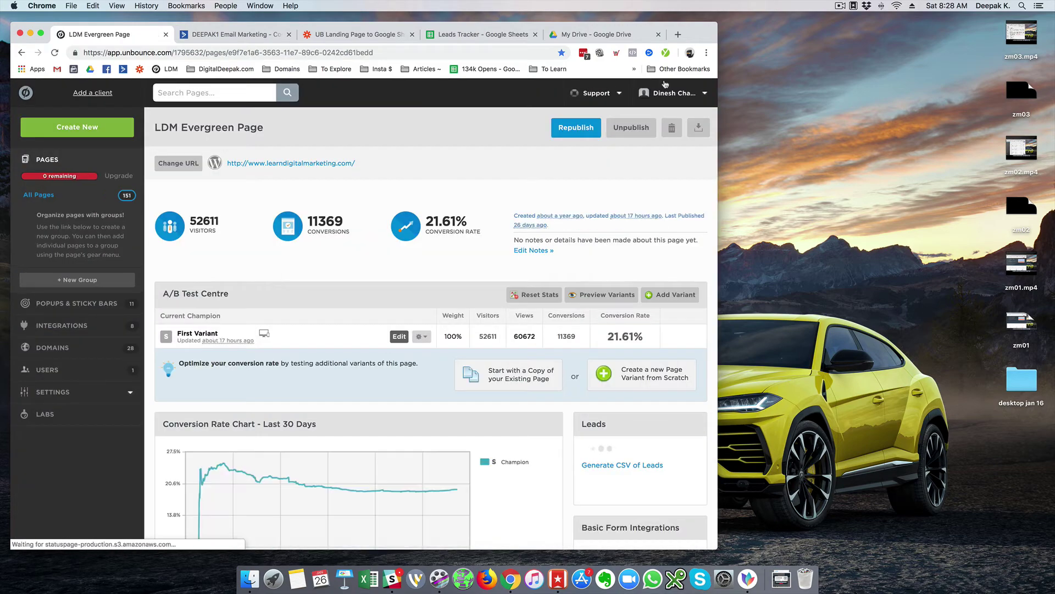
- Have Zapier's trigger test fetch more samples, and open a new incognito window
click(706, 52)
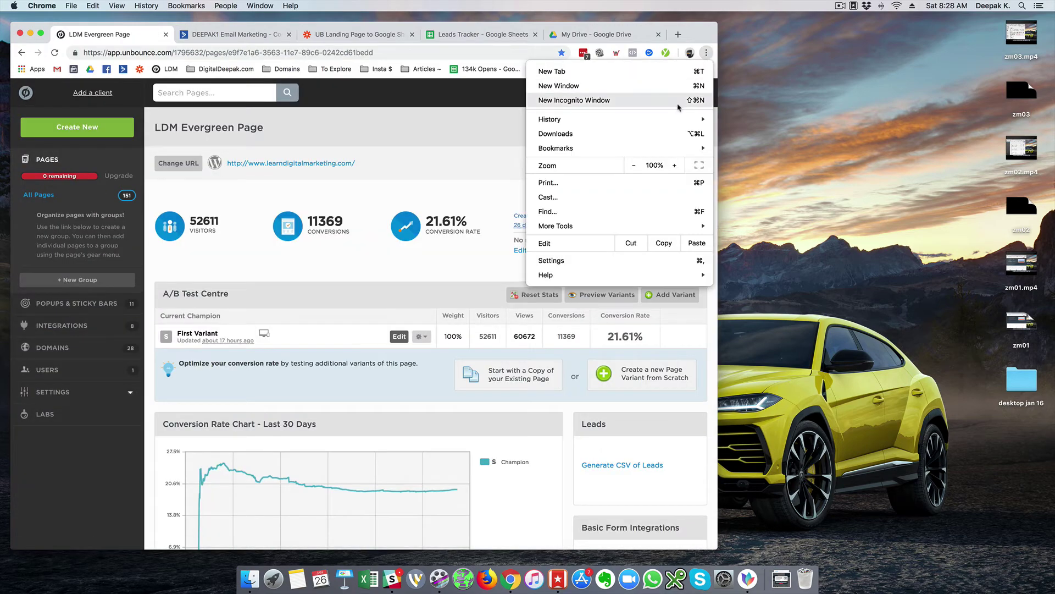
click(346, 40)
click(344, 39)
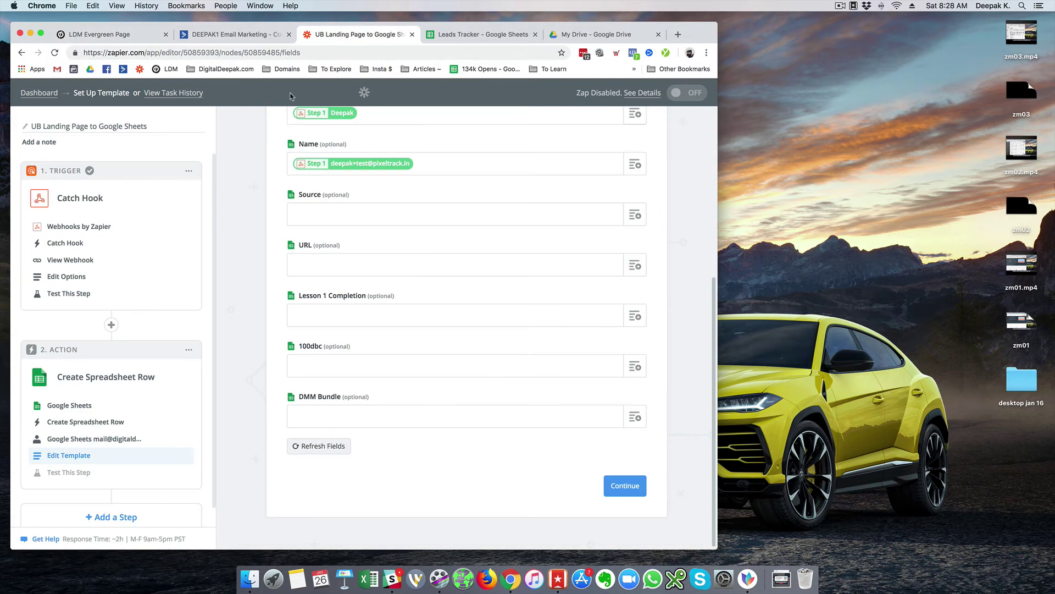
click(91, 295)
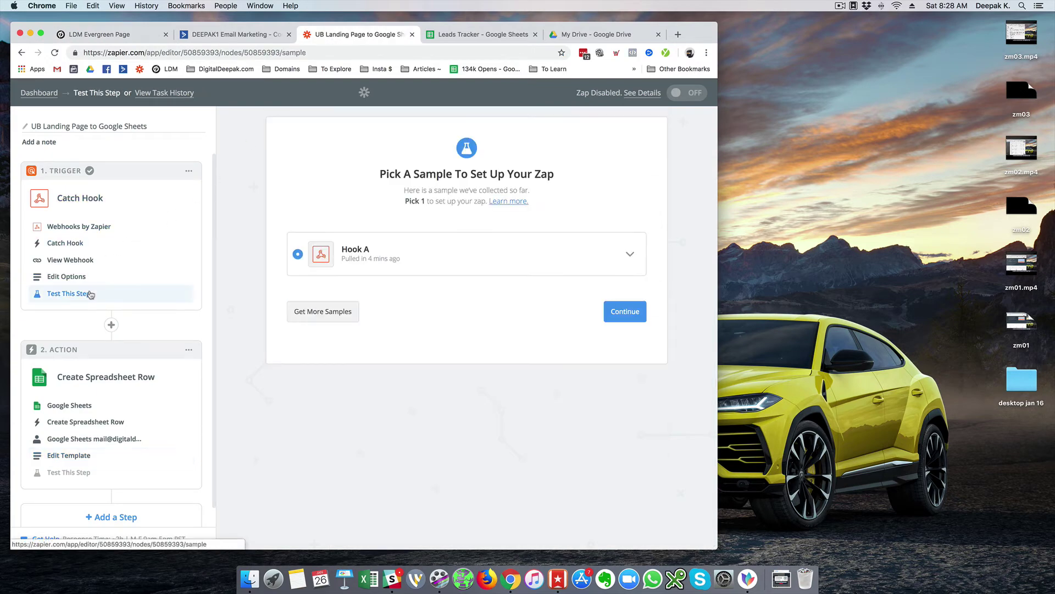
click(343, 319)
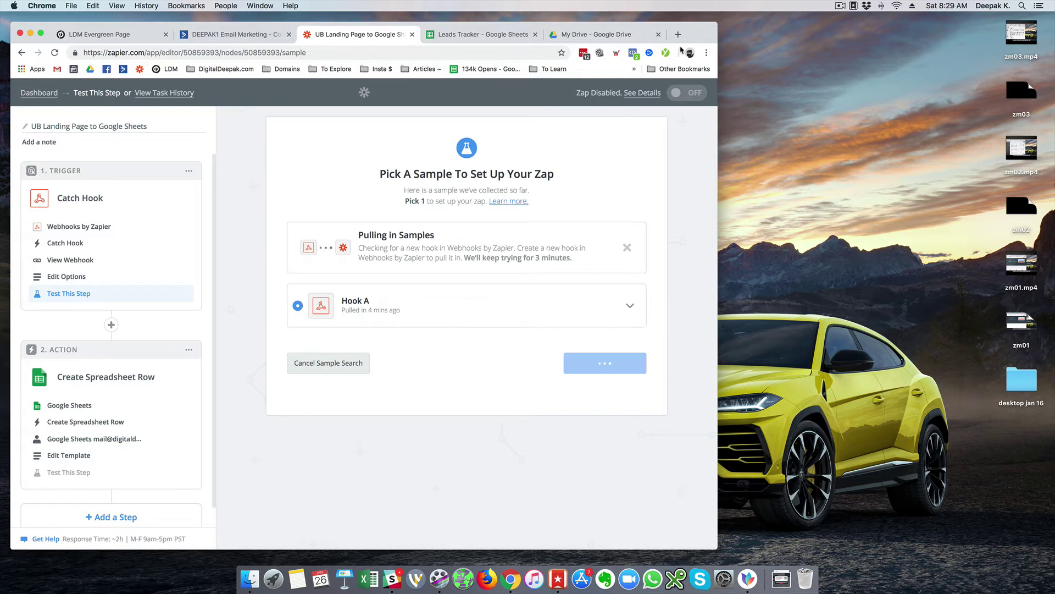
click(706, 52)
click(685, 97)
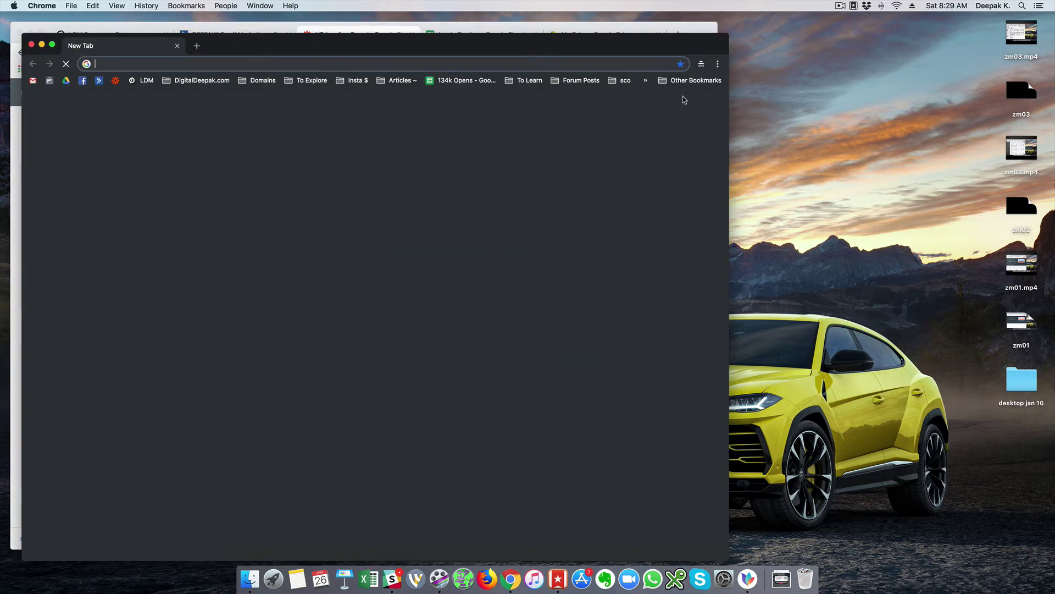
text(www.learndigitalmarketing.com)
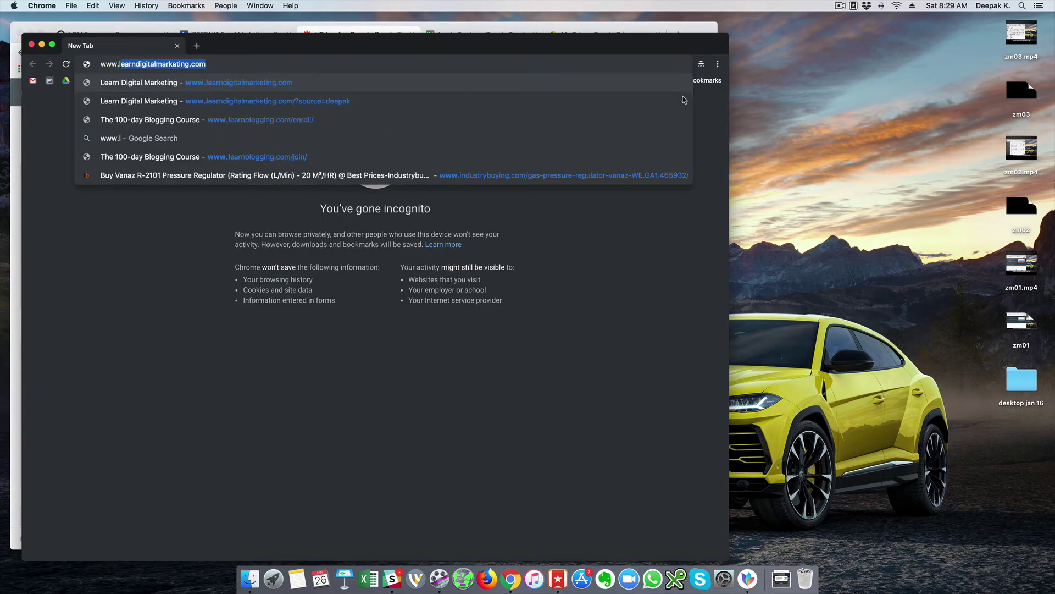
key(Right)
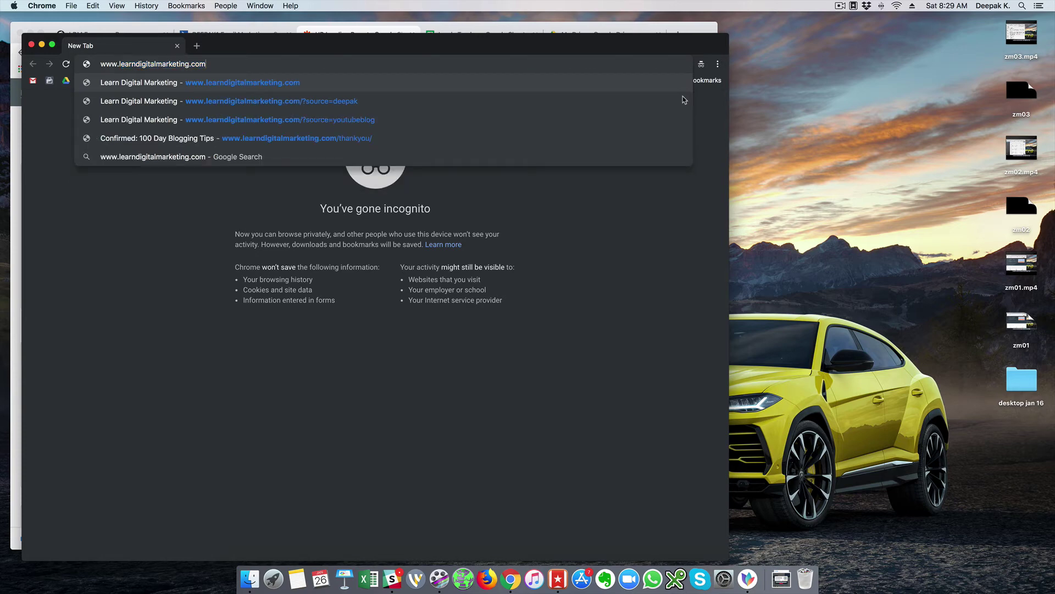
text(/?)
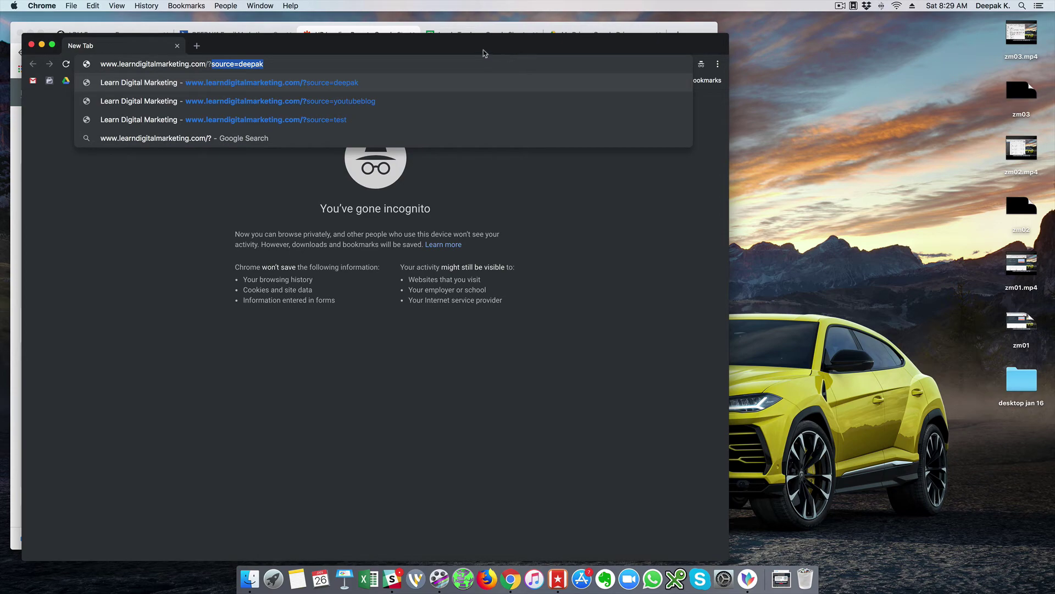
drag(389, 51, 733, 43)
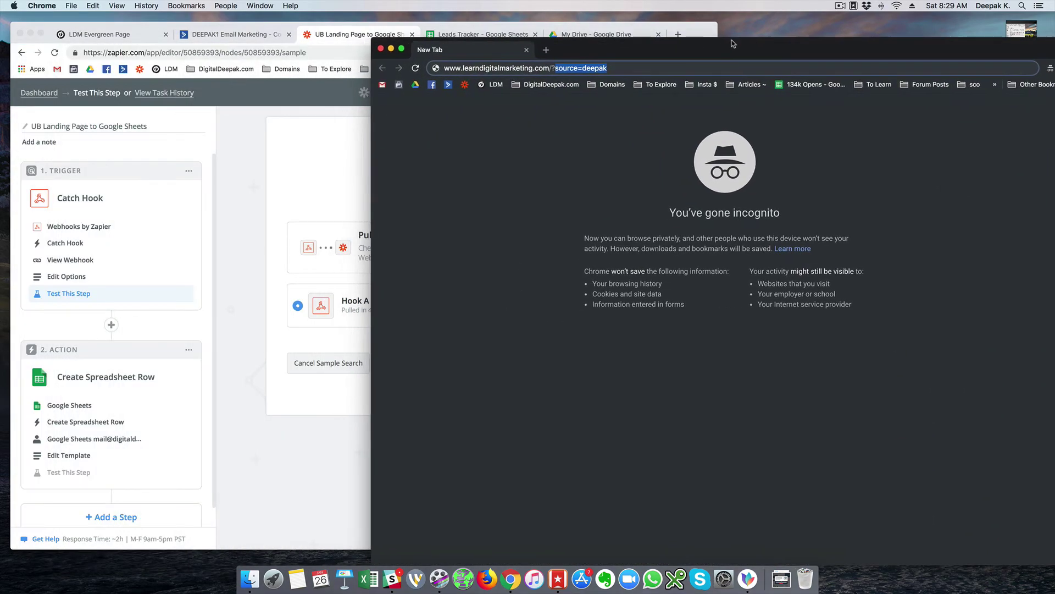
click(623, 68)
key(Return)
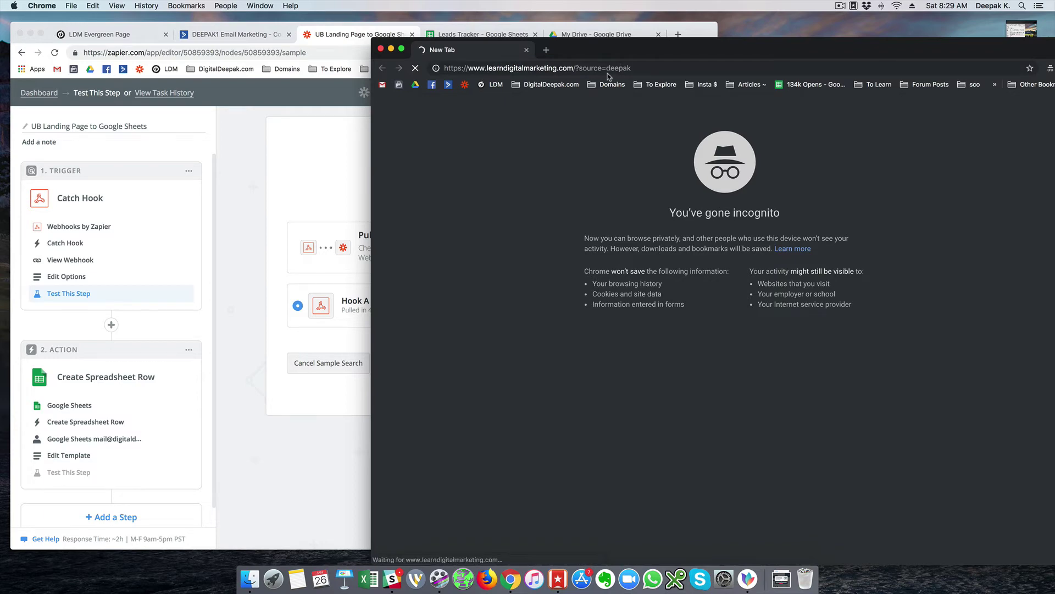
click(608, 69)
click(630, 128)
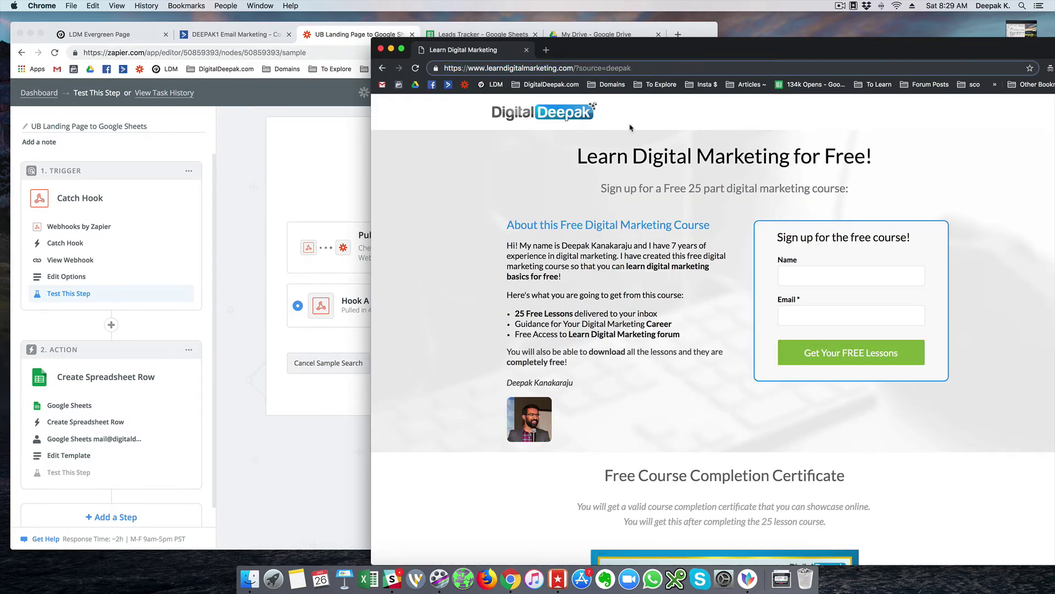
text(digital)
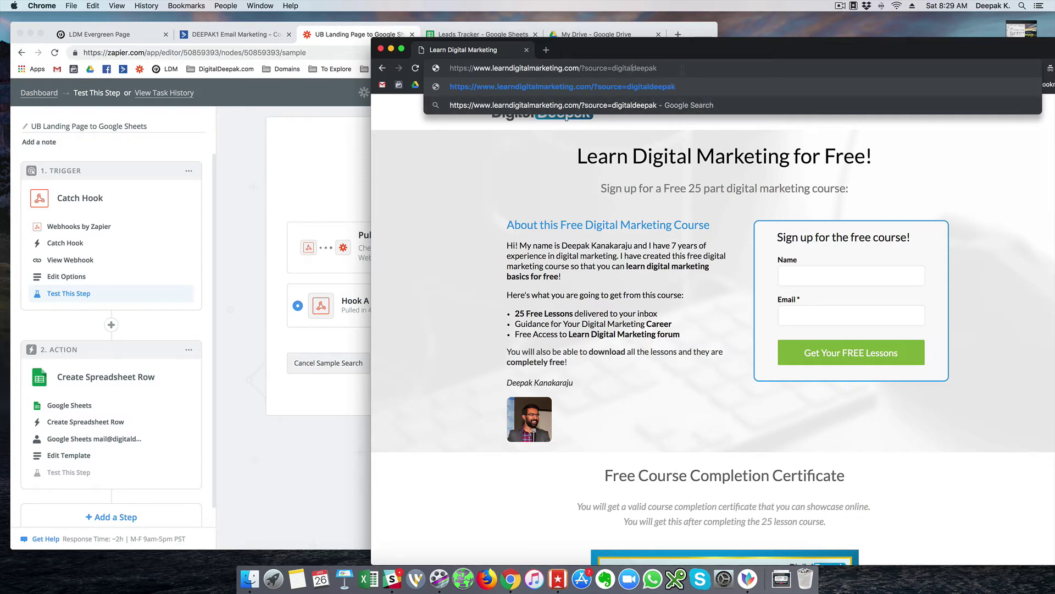
key(Return)
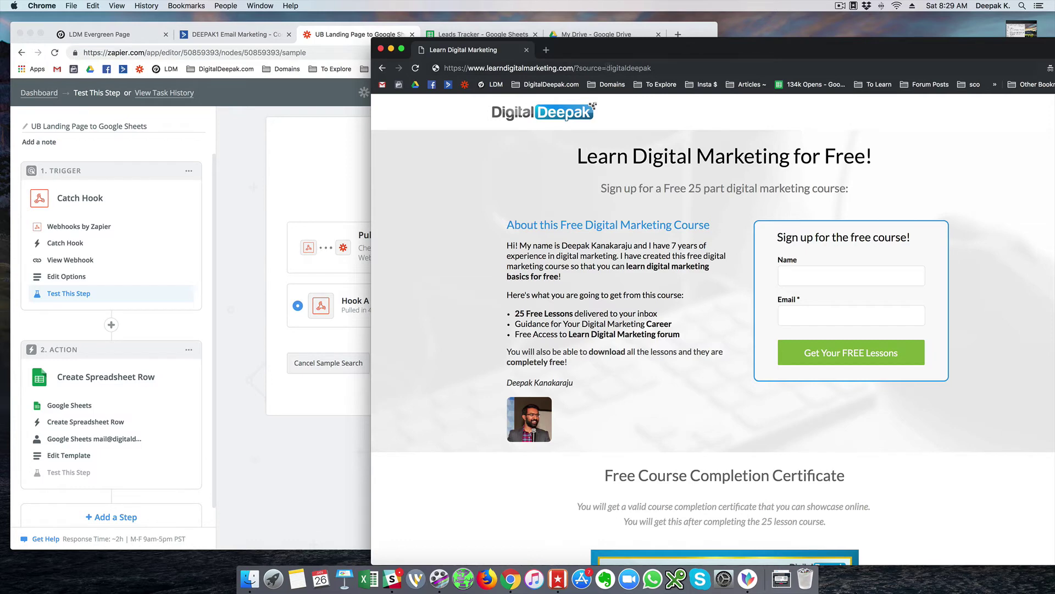
drag(606, 67, 663, 67)
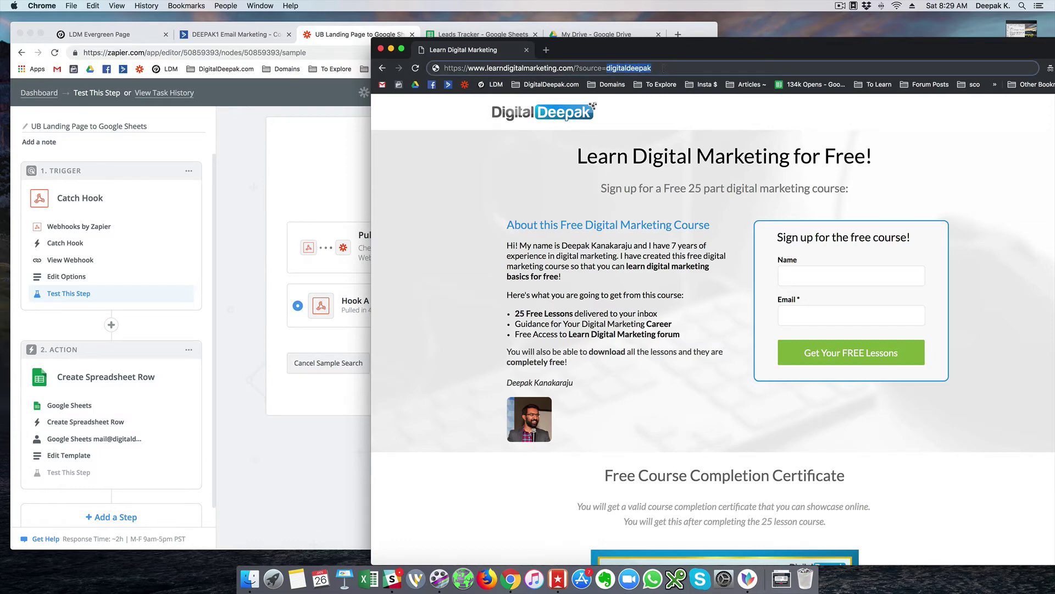
key(Escape)
drag(606, 68, 659, 68)
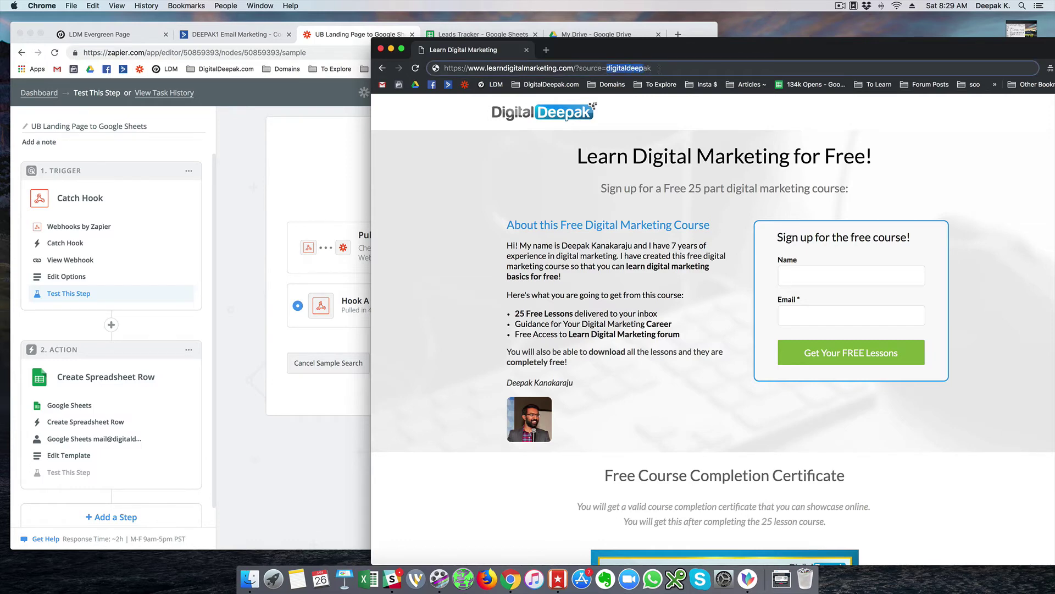
- Fill in a test name and email, submit the signup, and close the thank-you window
click(526, 159)
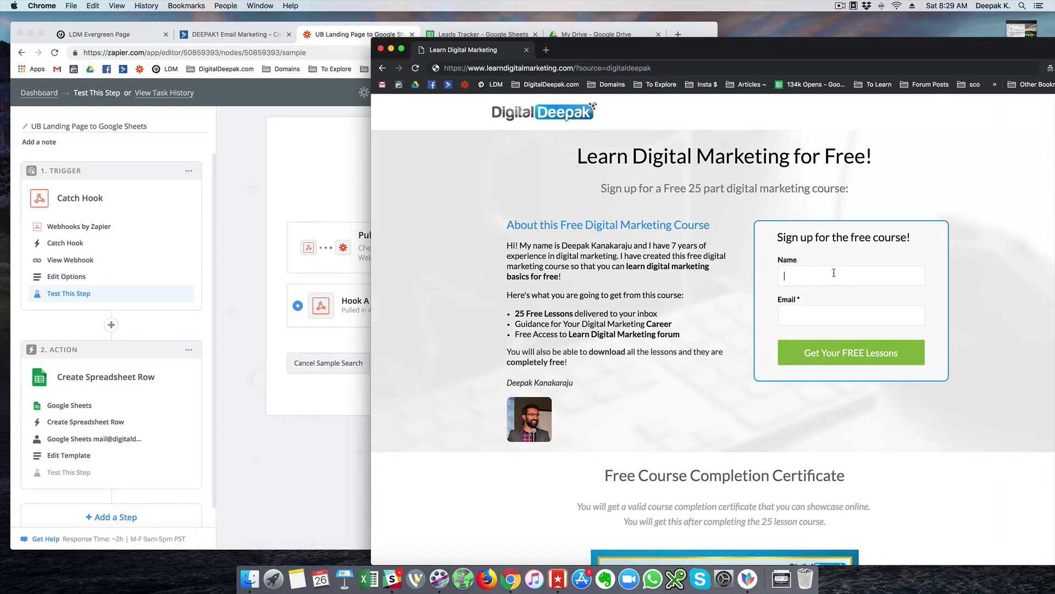
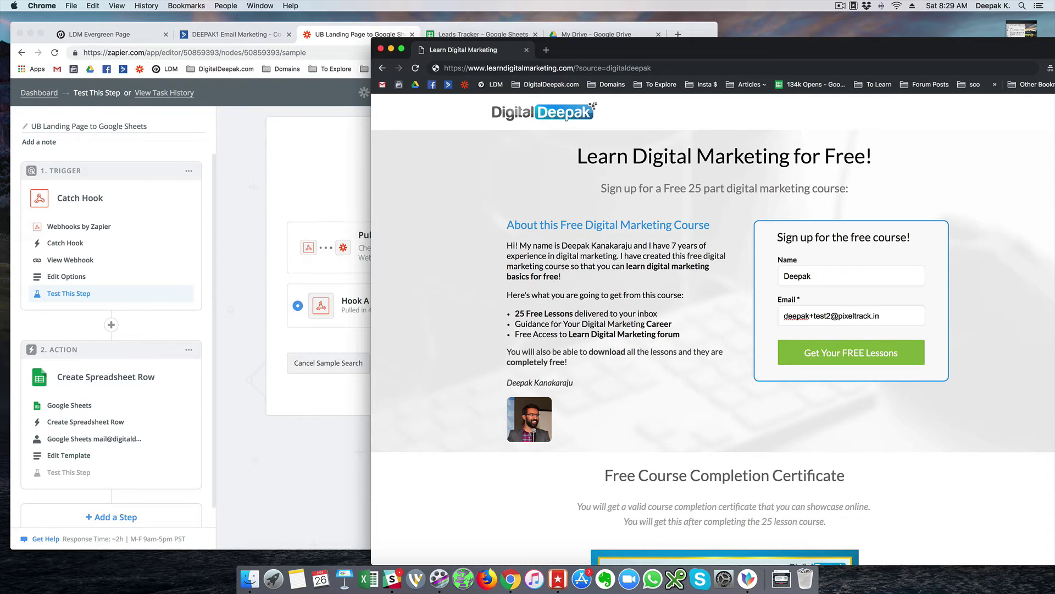
click(797, 344)
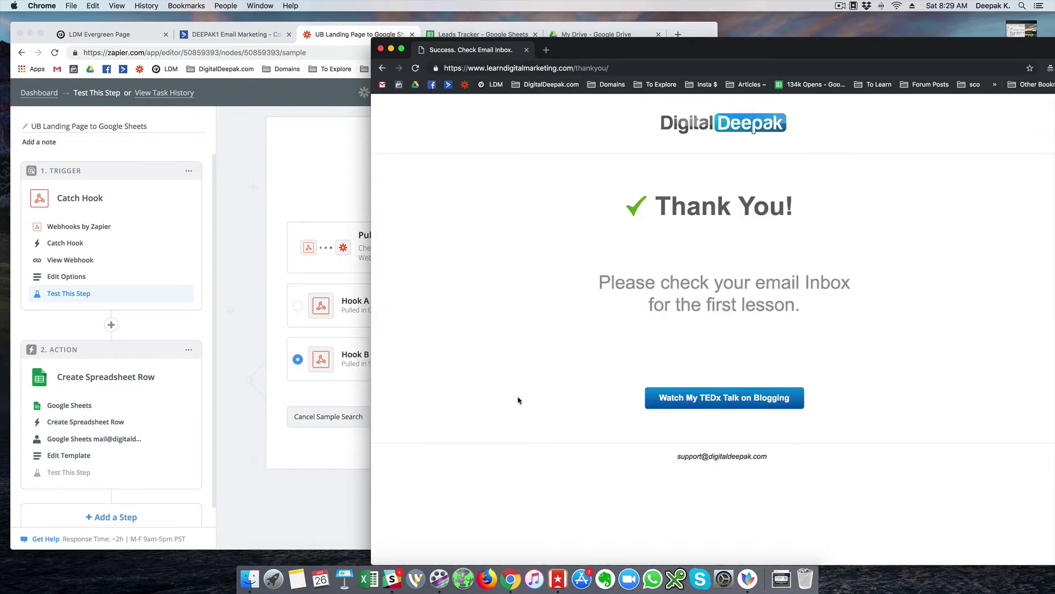
click(380, 49)
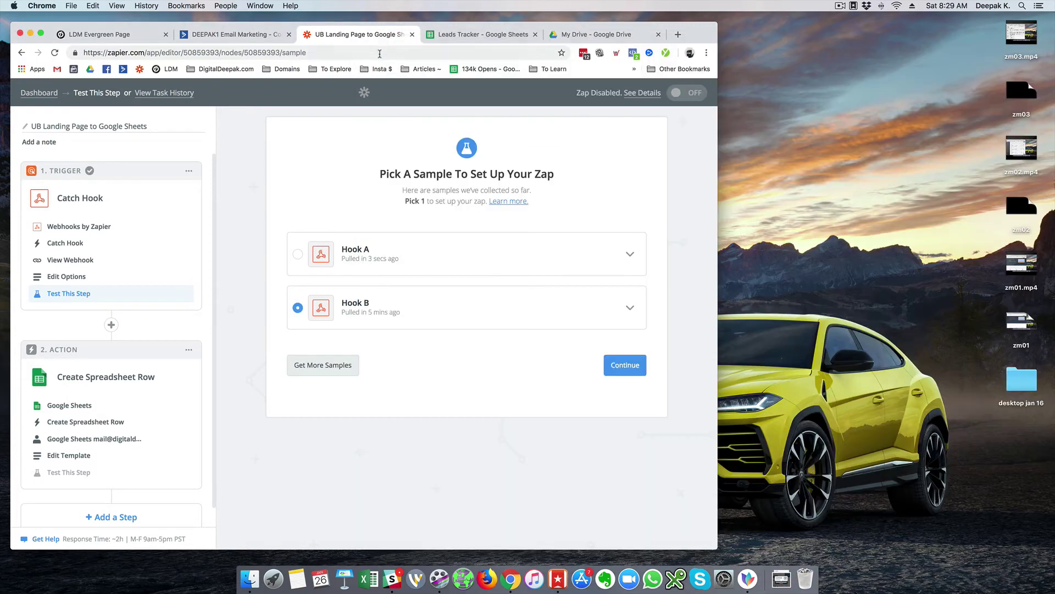
- Select and inspect the Hook A sample, then continue with it
click(303, 257)
click(629, 254)
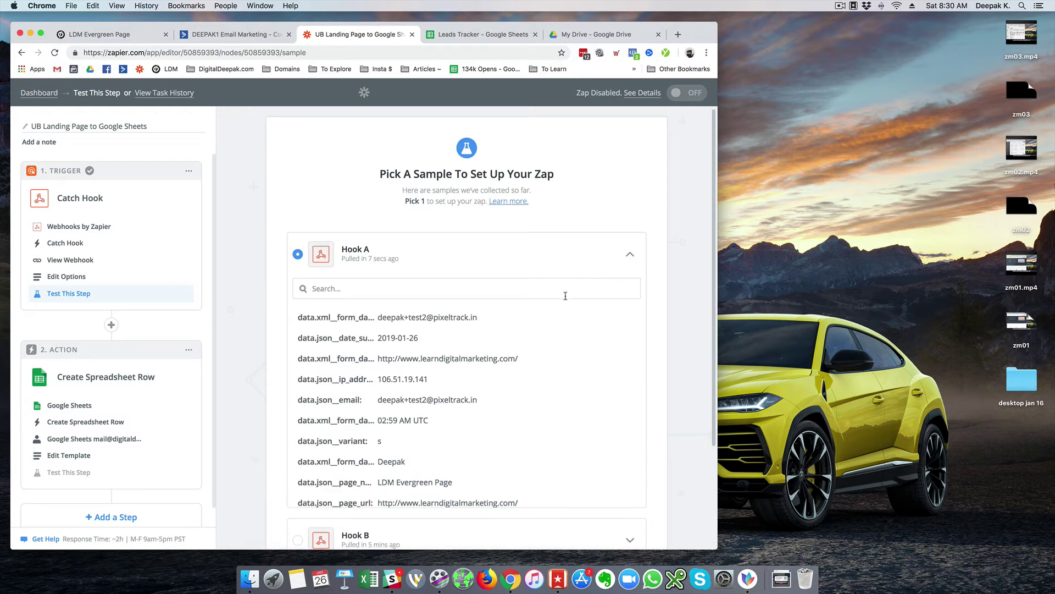
scroll(563, 297, down, 4)
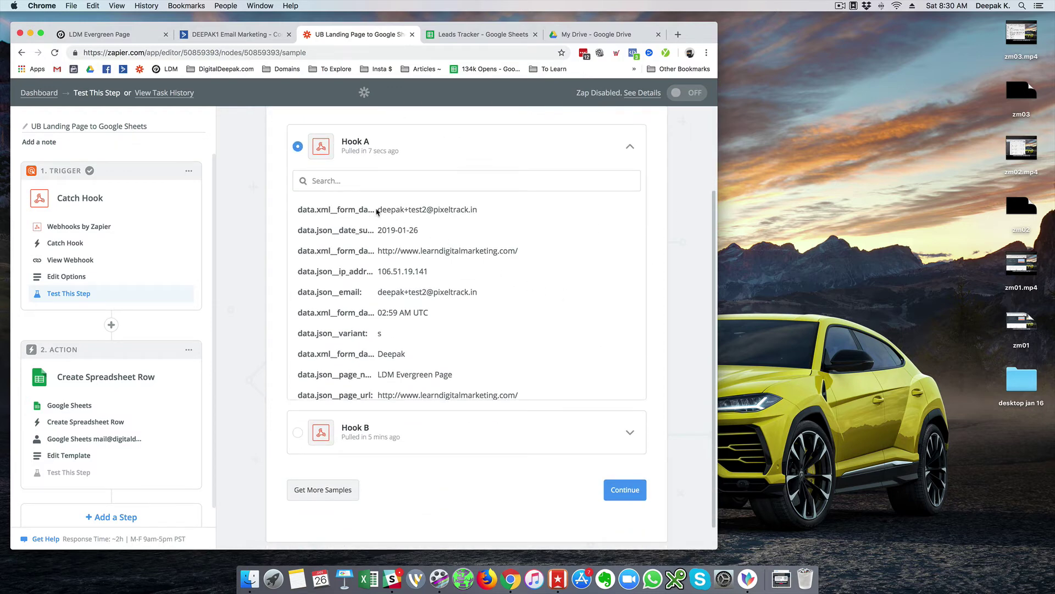
drag(378, 211, 493, 216)
click(494, 222)
scroll(494, 248, down, 1)
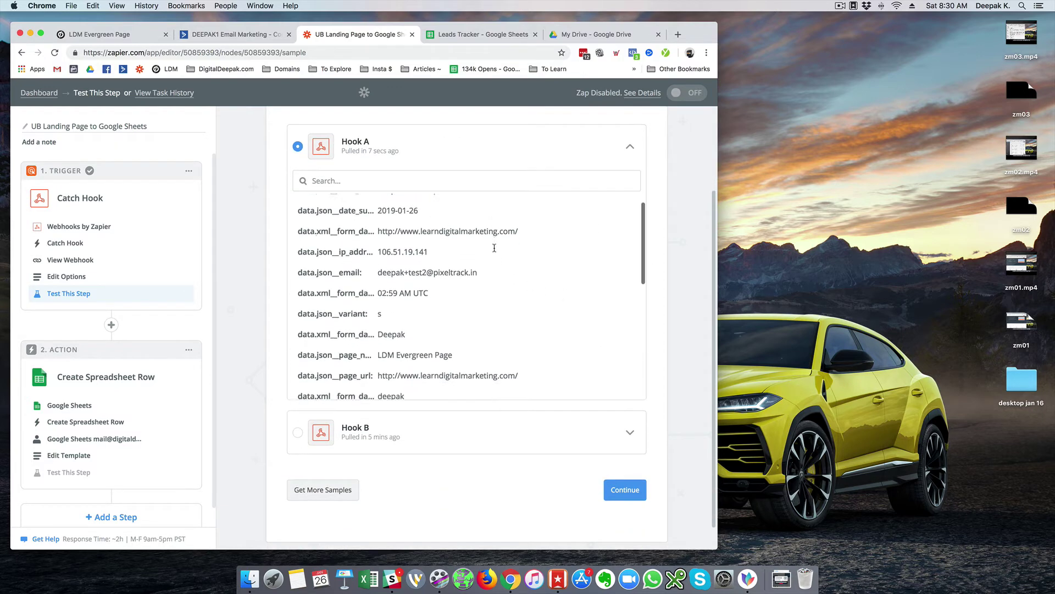
scroll(494, 248, down, 5)
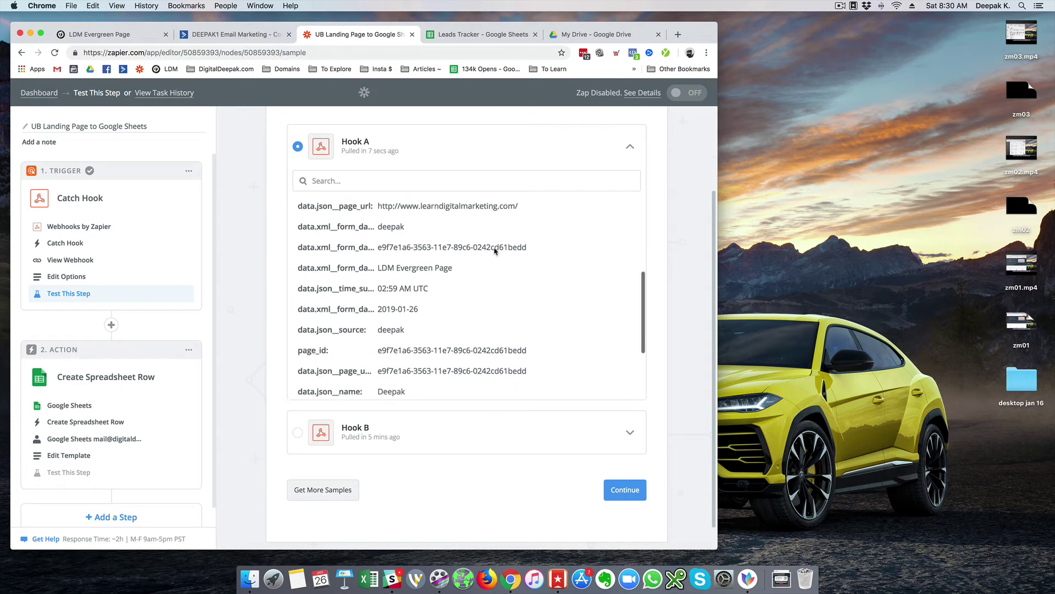
scroll(494, 251, down, 3)
scroll(495, 251, up, 6)
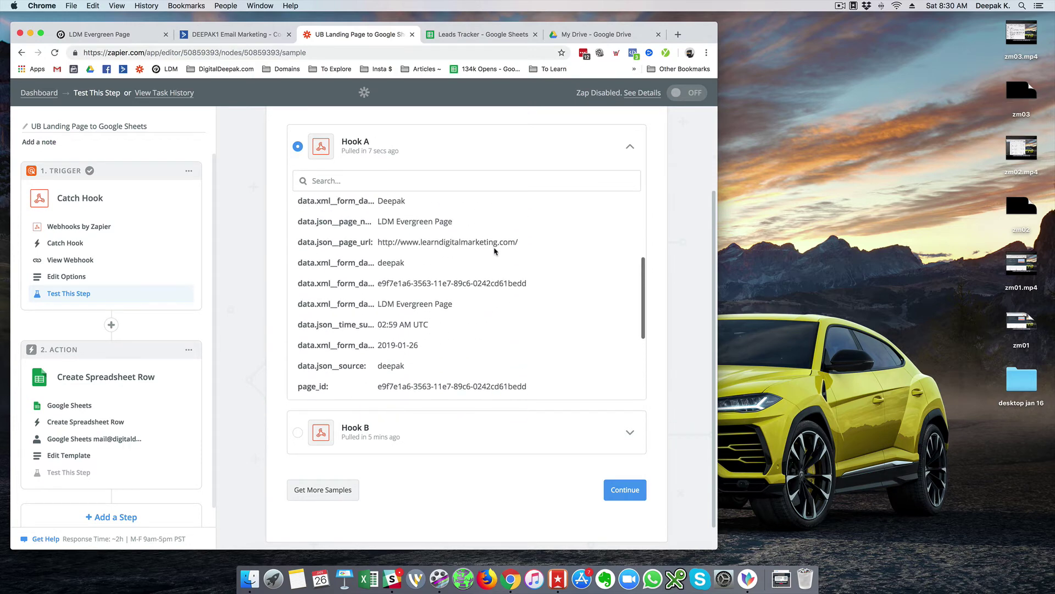
scroll(494, 251, down, 2)
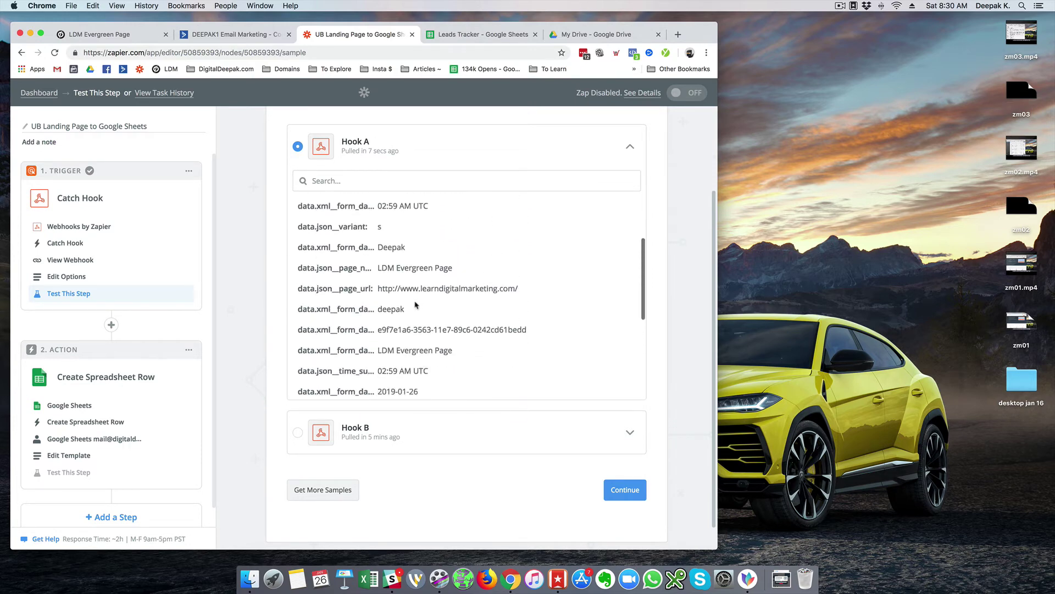
double_click(389, 304)
click(621, 494)
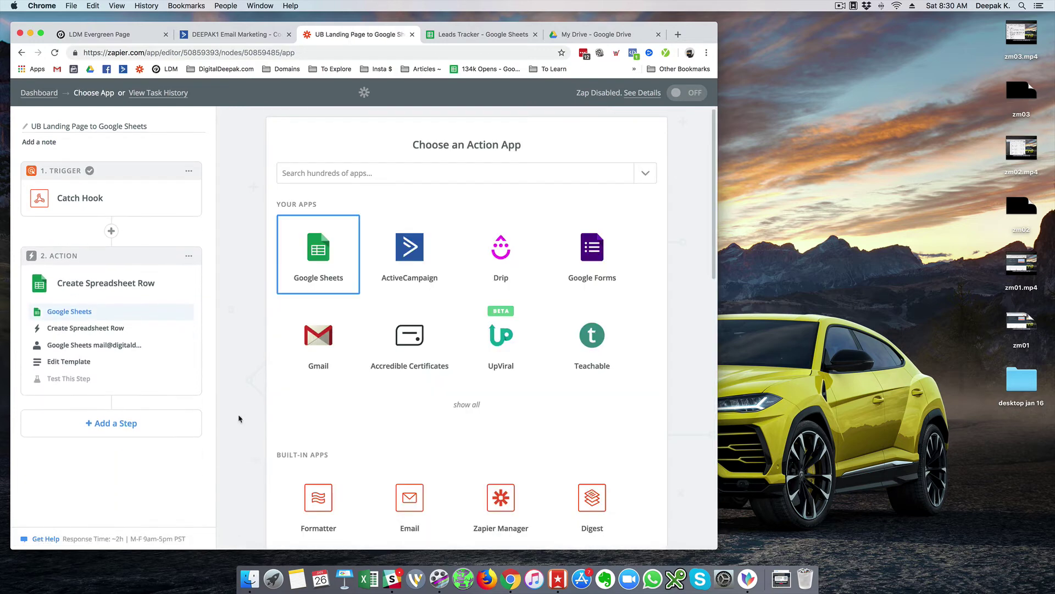
- Keep Google Sheets with Create Spreadsheet Row and confirm the connected account
click(345, 237)
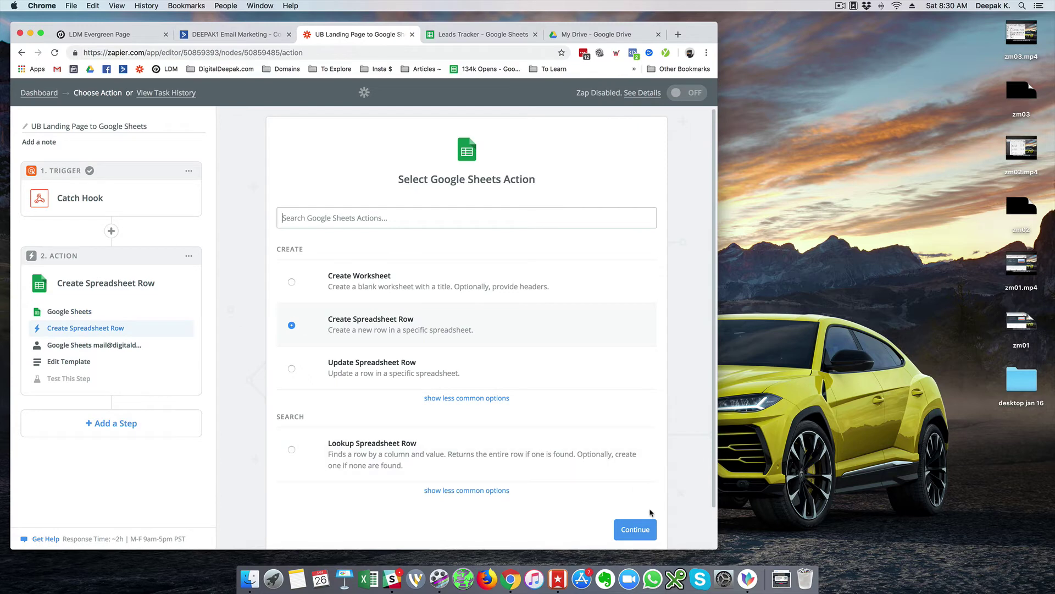
click(639, 529)
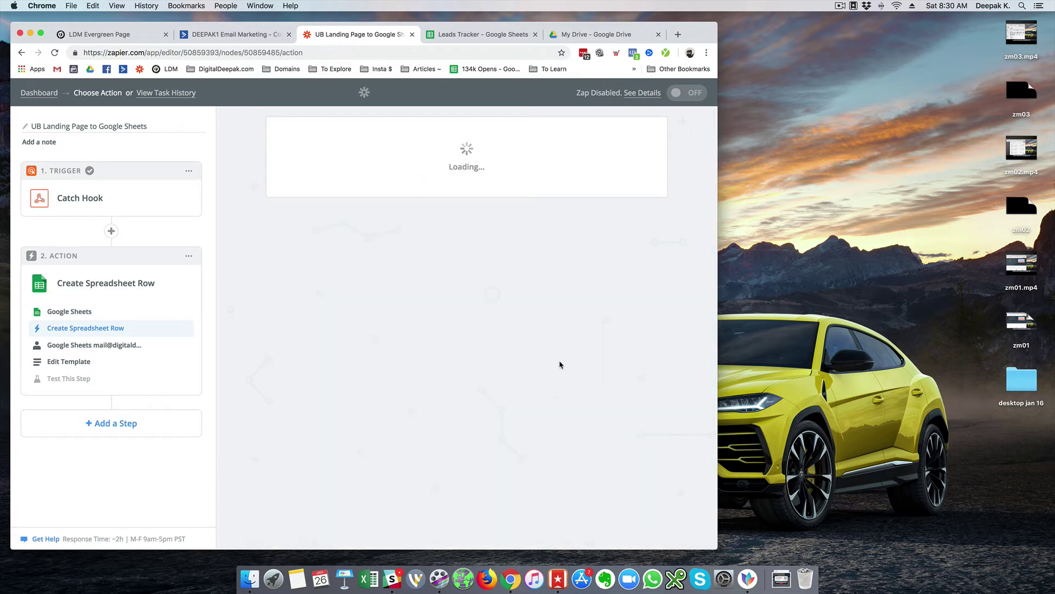
scroll(558, 364, down, 4)
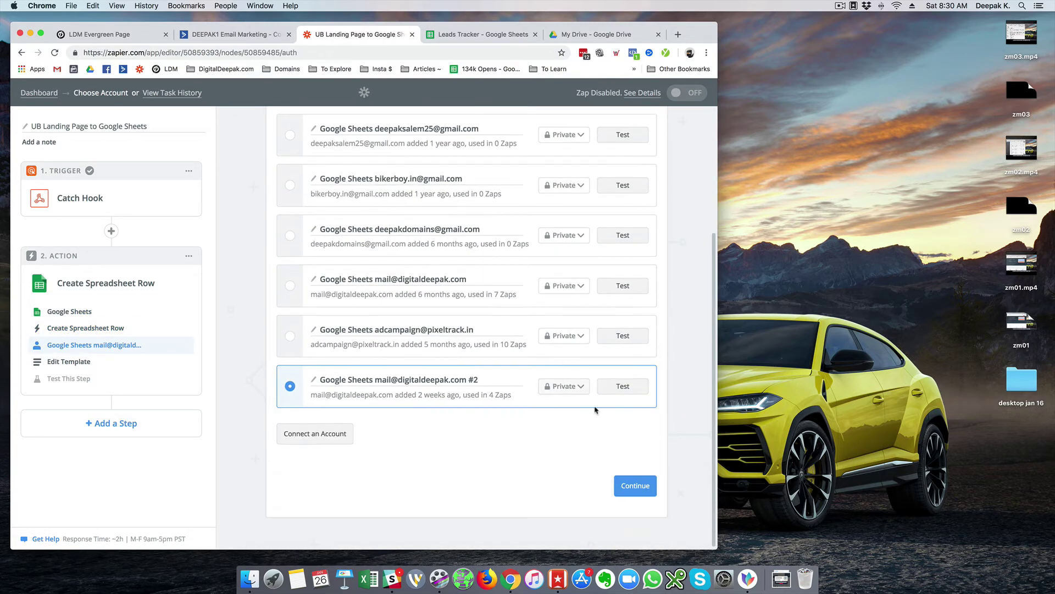
click(652, 484)
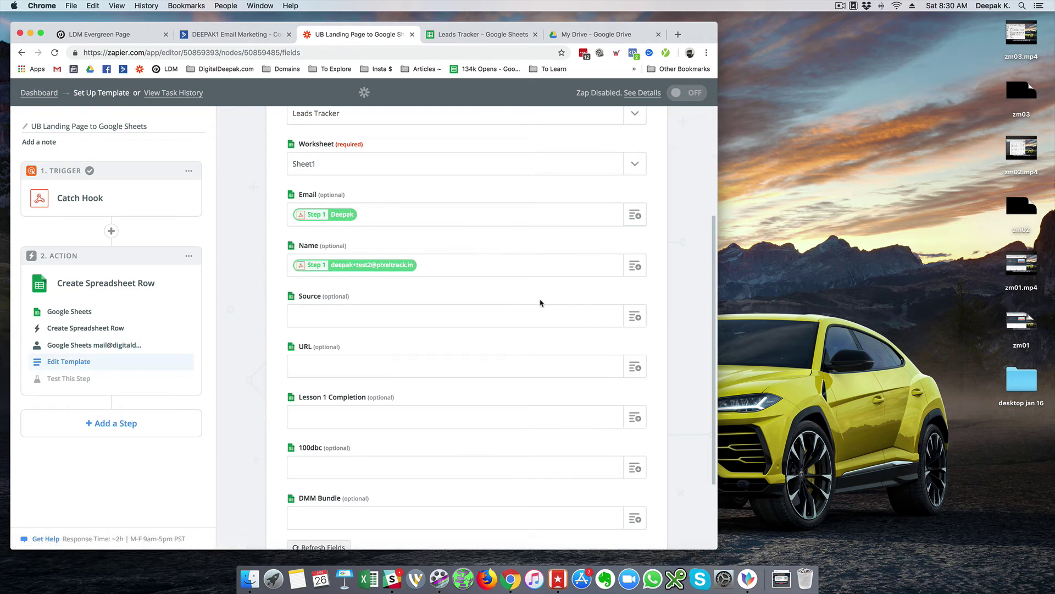
- Clear the swapped Name and Email values and remap them to the submitted email and name
click(521, 315)
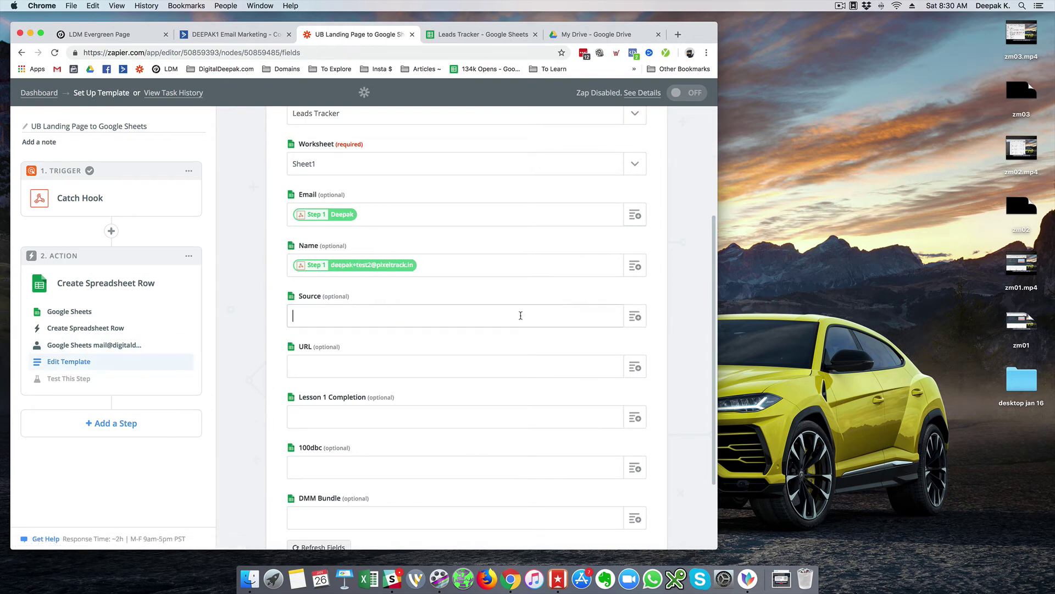
click(590, 263)
key(BackSpace)
click(556, 222)
key(BackSpace)
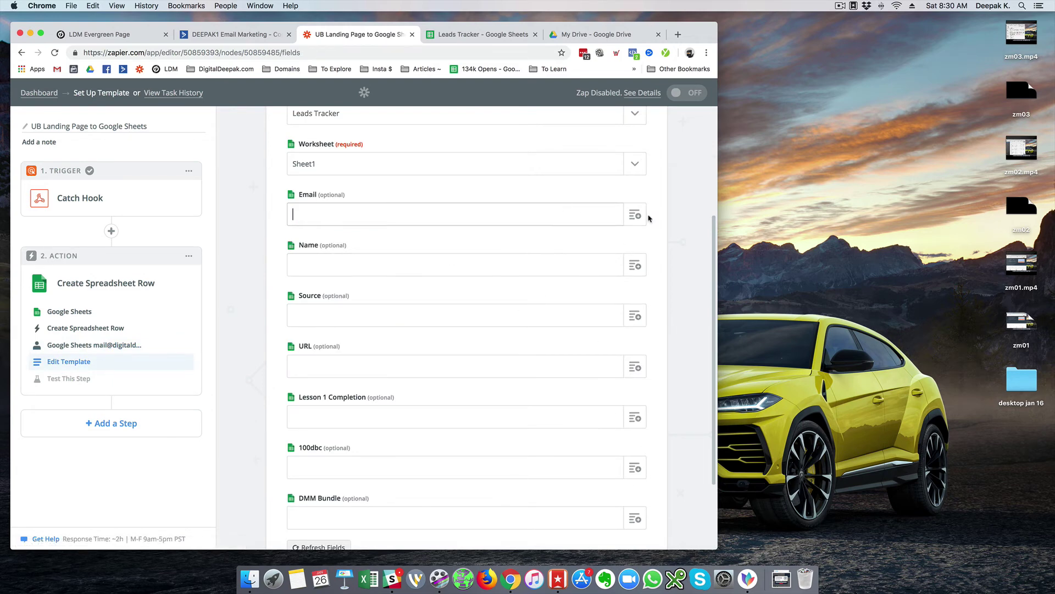
click(635, 215)
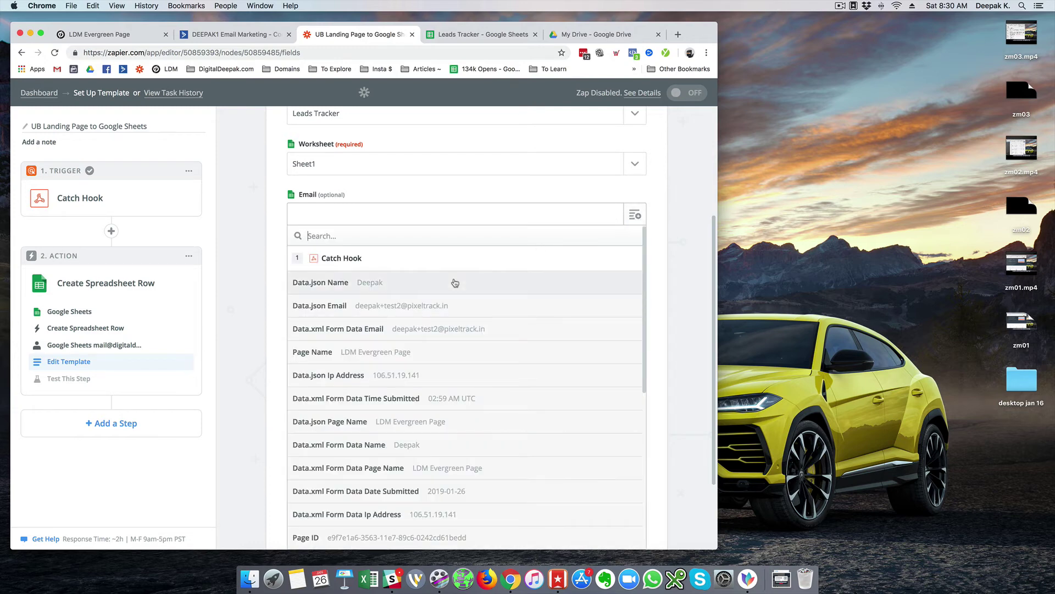
click(453, 306)
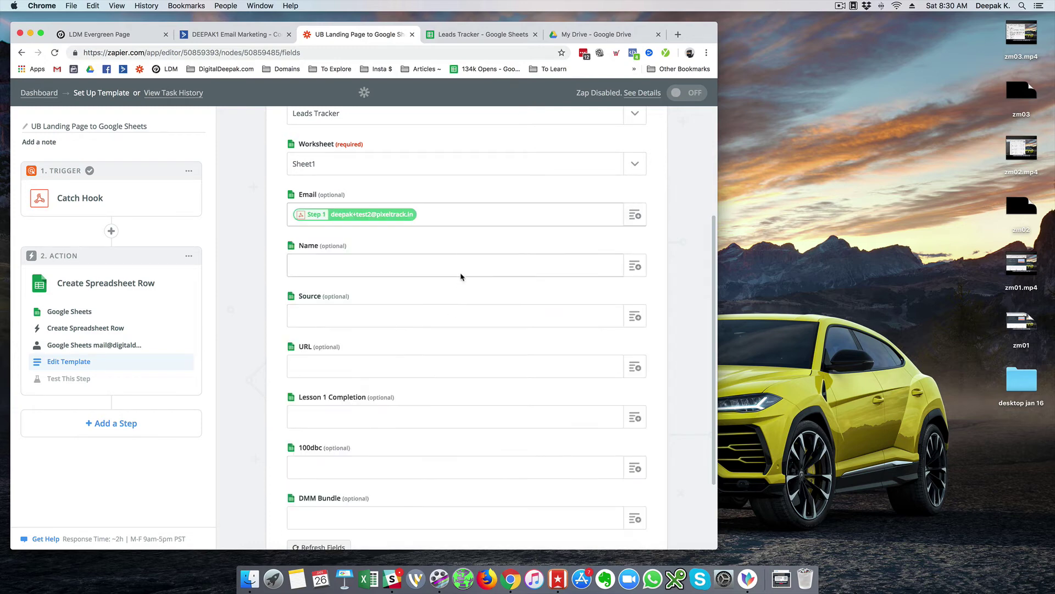
click(635, 266)
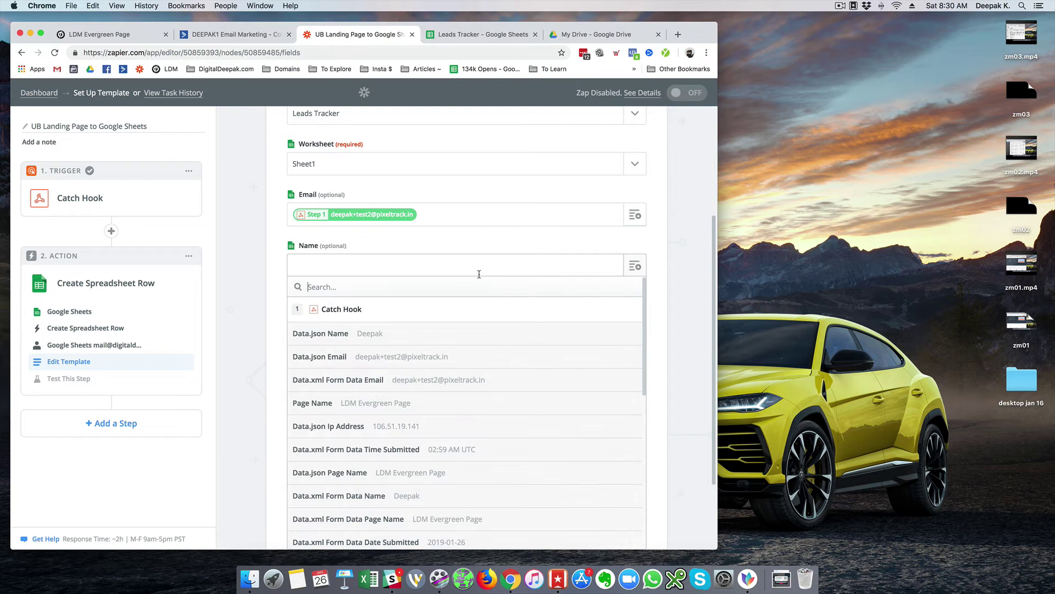
click(356, 334)
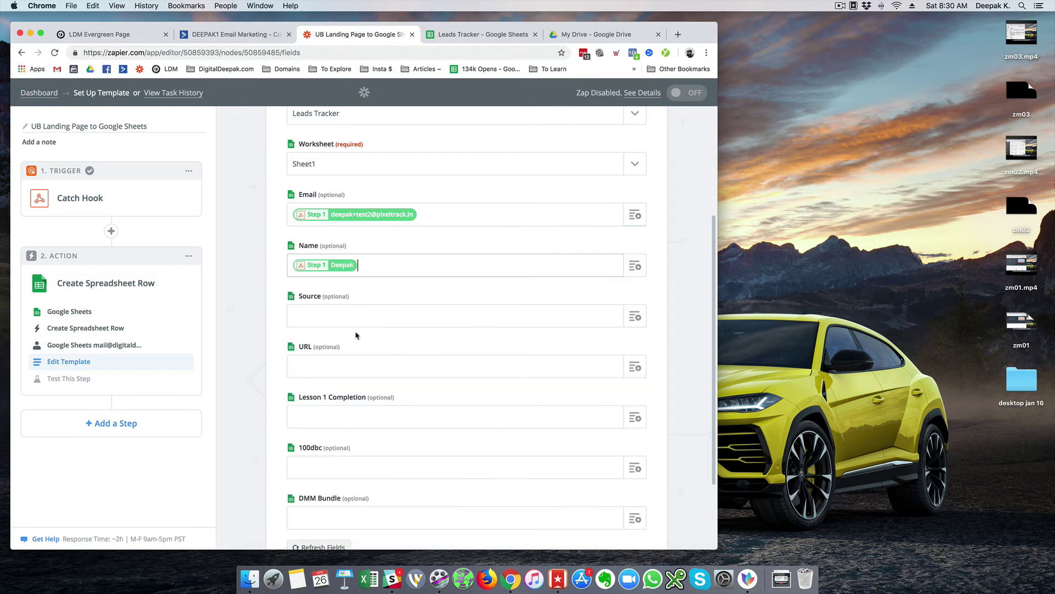
- Map the hook's source value into Source and the form's page URL into URL
click(626, 320)
scroll(379, 380, down, 5)
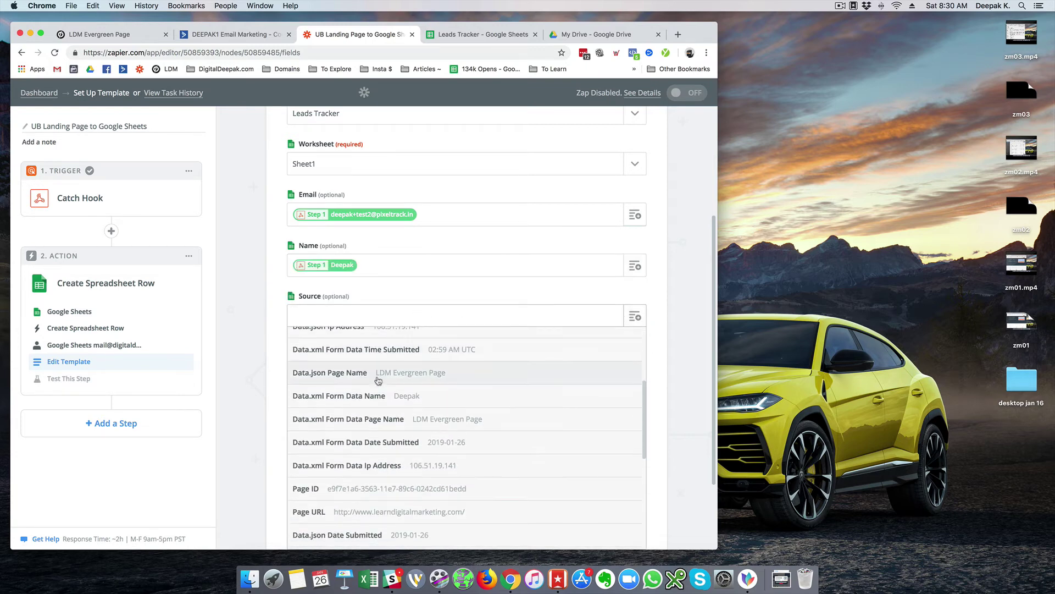
scroll(407, 409, down, 3)
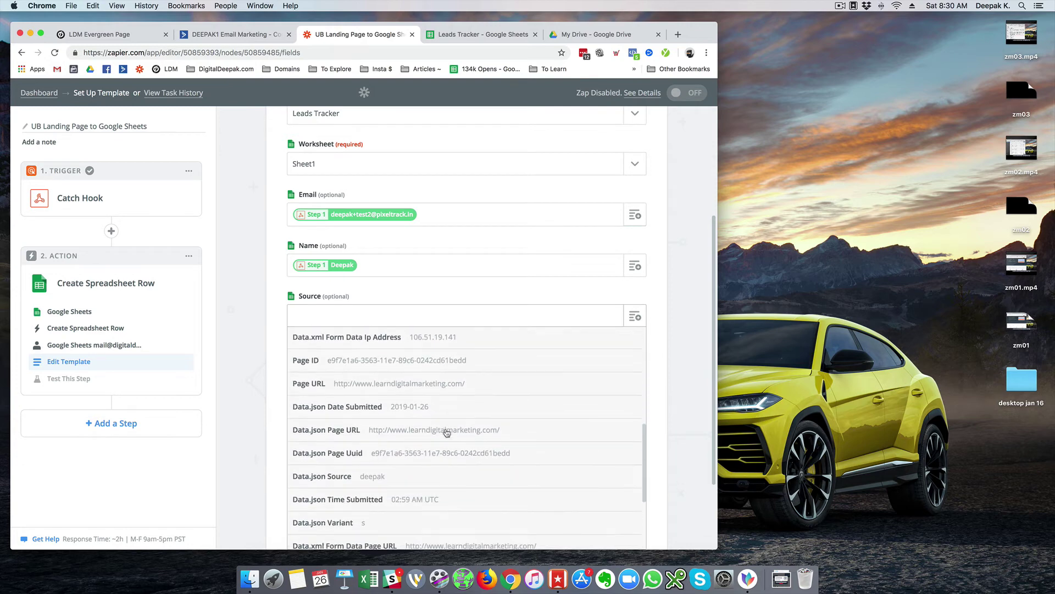
scroll(447, 433, down, 2)
click(370, 436)
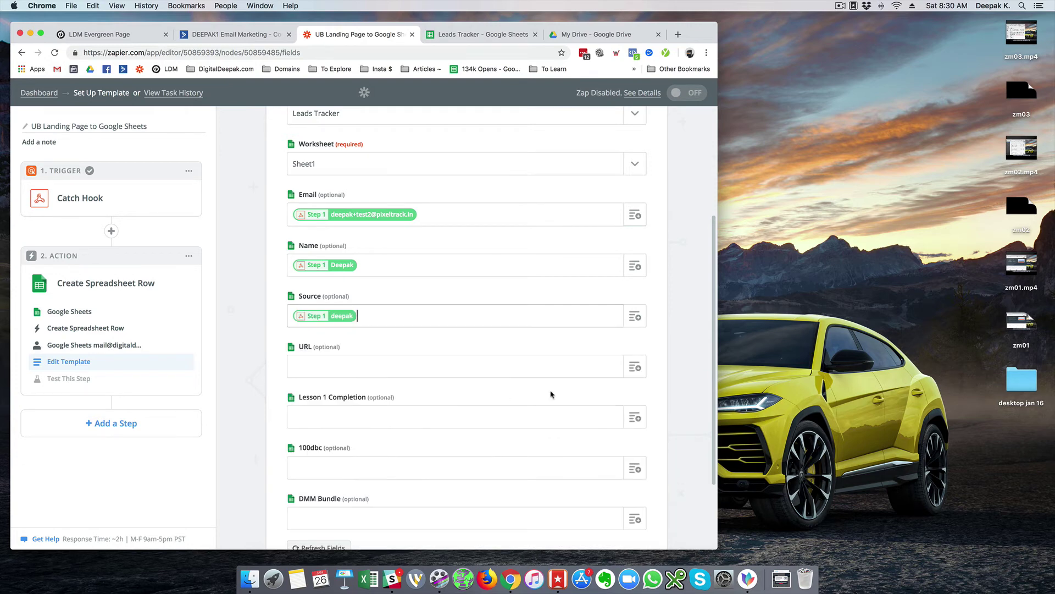
scroll(626, 365, down, 3)
click(579, 275)
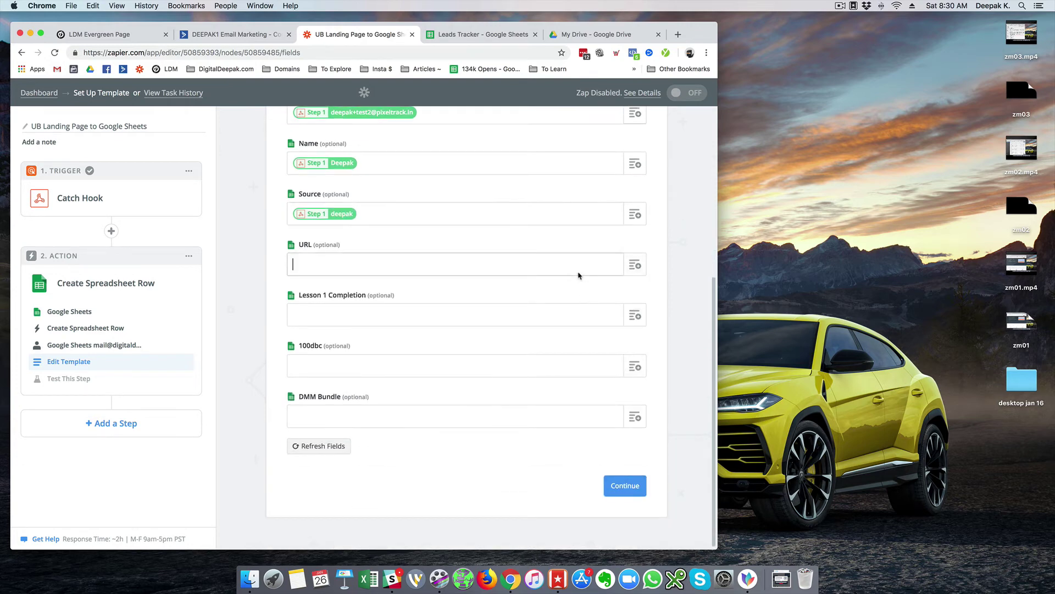
click(638, 265)
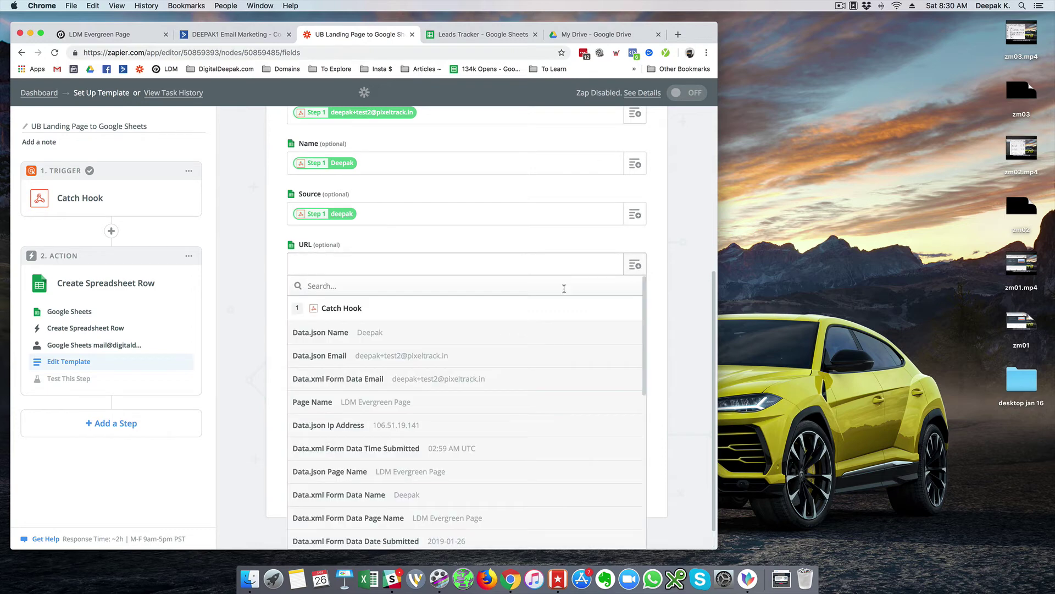
scroll(517, 361, down, 3)
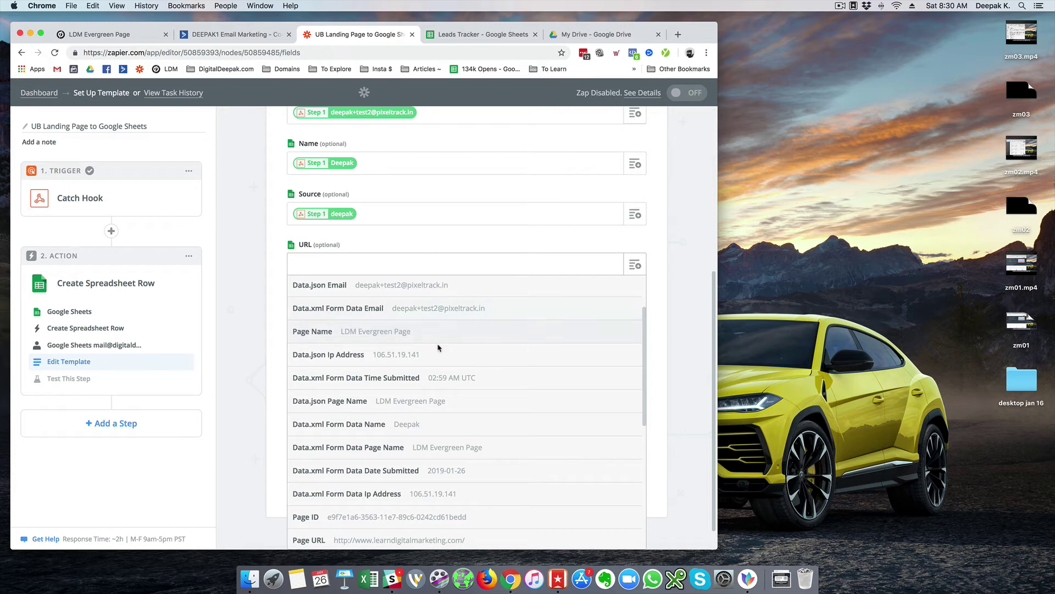
scroll(433, 353, down, 10)
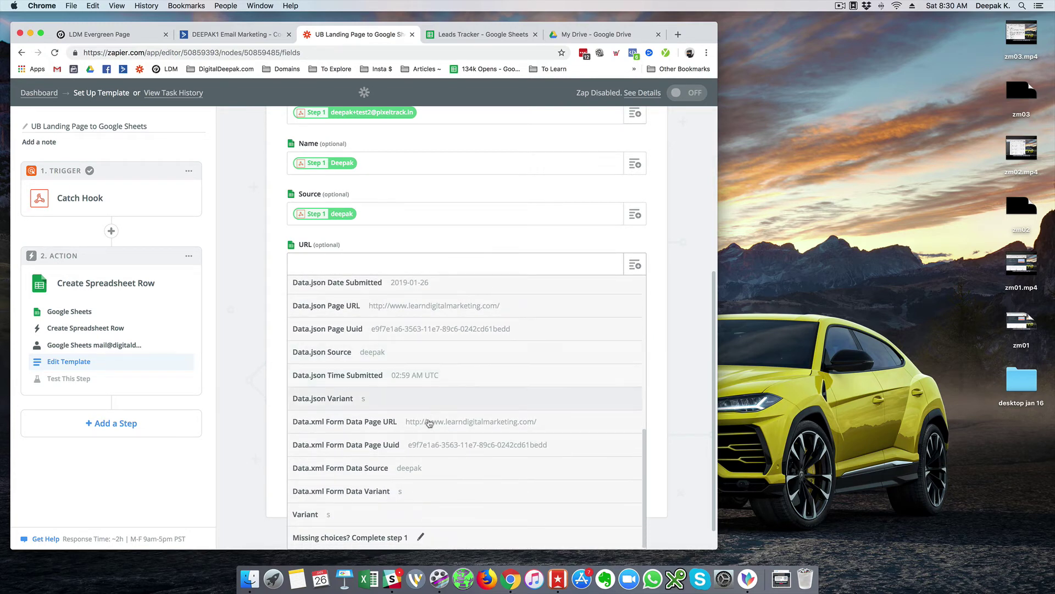
click(511, 426)
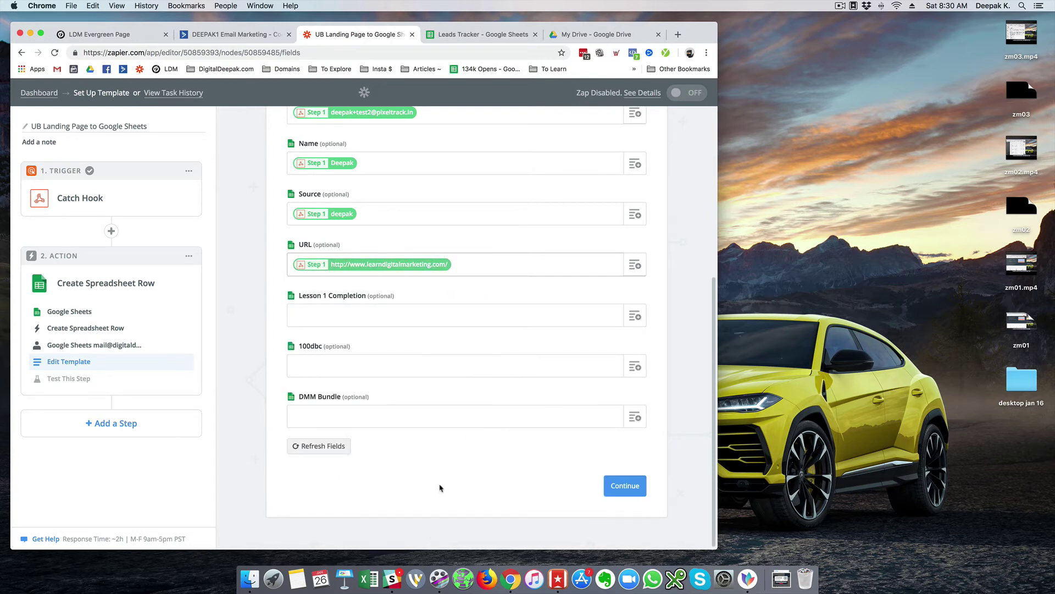
- Save the mapping, send the sample lead to Google Sheets, and view Leads Tracker
click(619, 495)
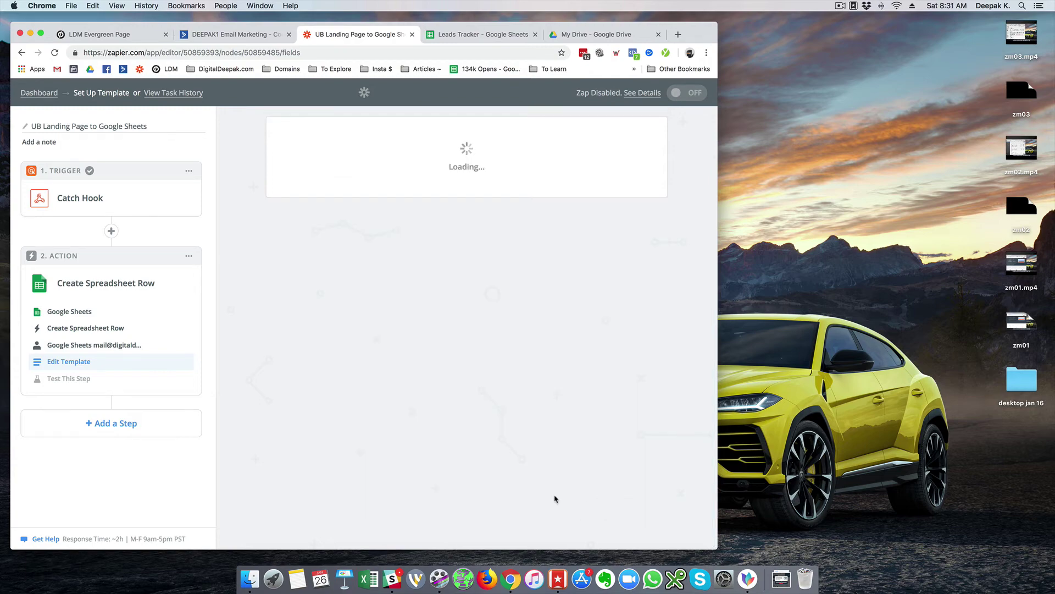
scroll(554, 485, down, 4)
scroll(554, 485, down, 1)
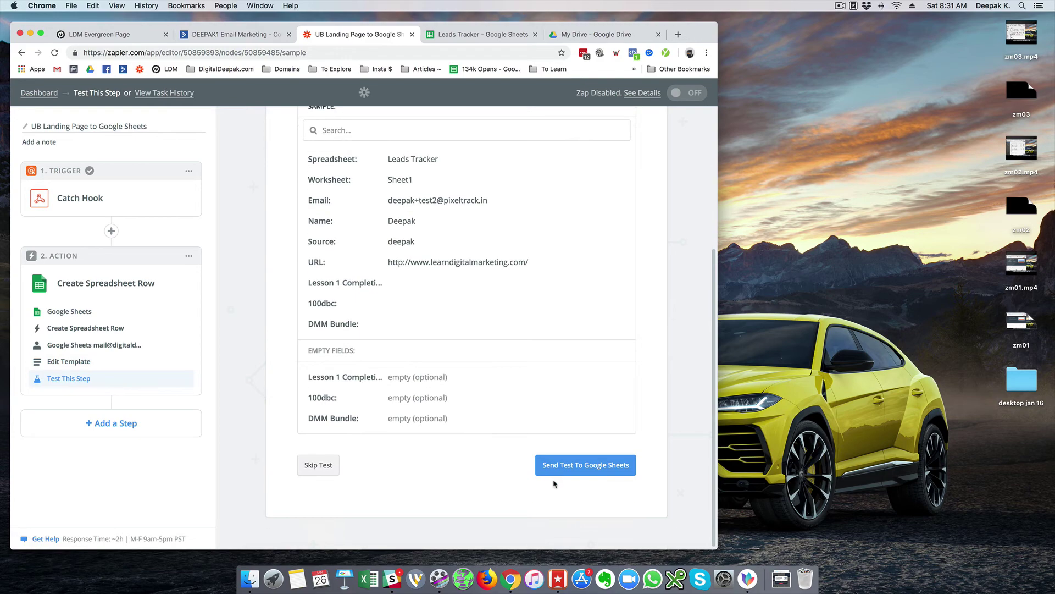
click(556, 475)
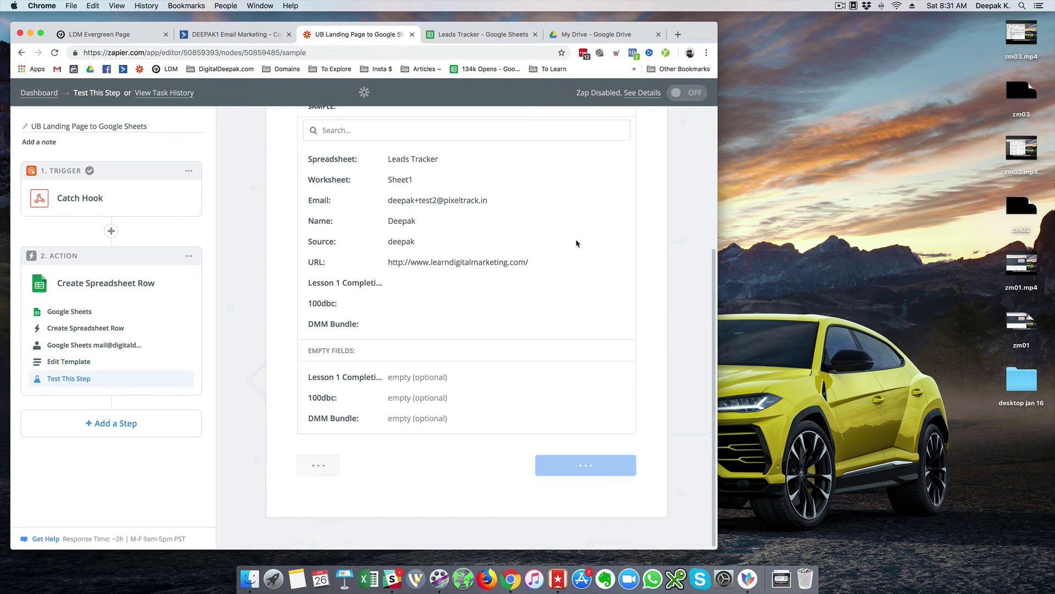
click(456, 33)
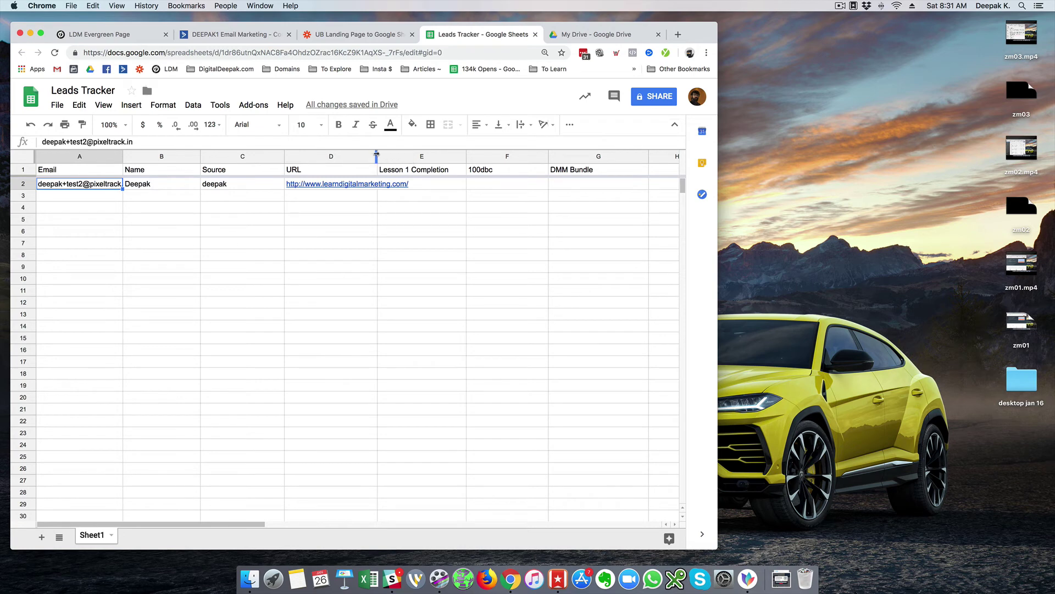
- Widen columns A and D and narrow C in Leads Tracker, then return to Zapier
drag(378, 156, 423, 156)
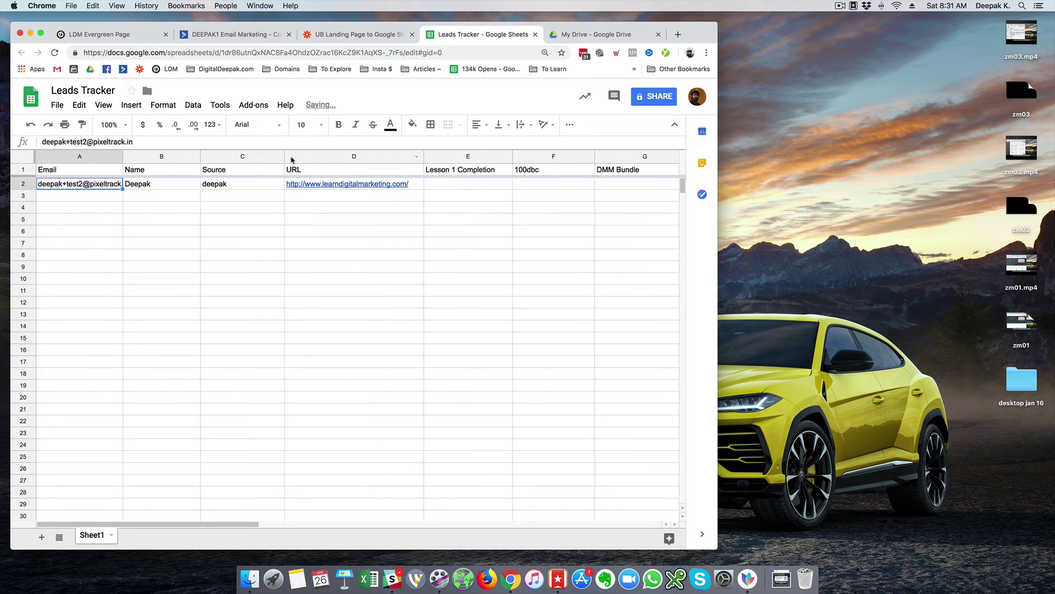
drag(284, 156, 259, 156)
click(133, 198)
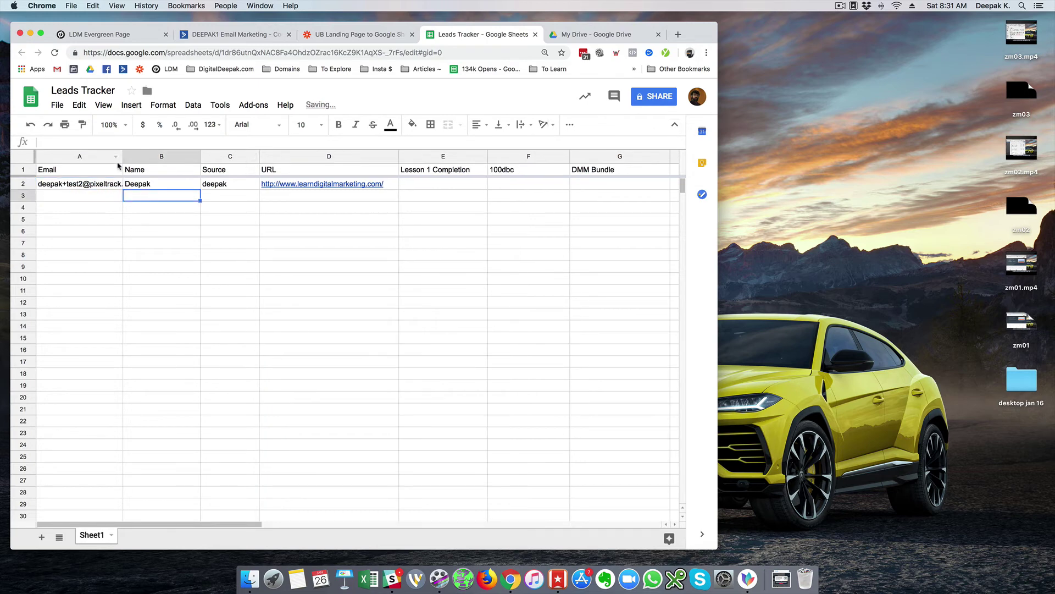
drag(122, 154, 149, 157)
click(104, 195)
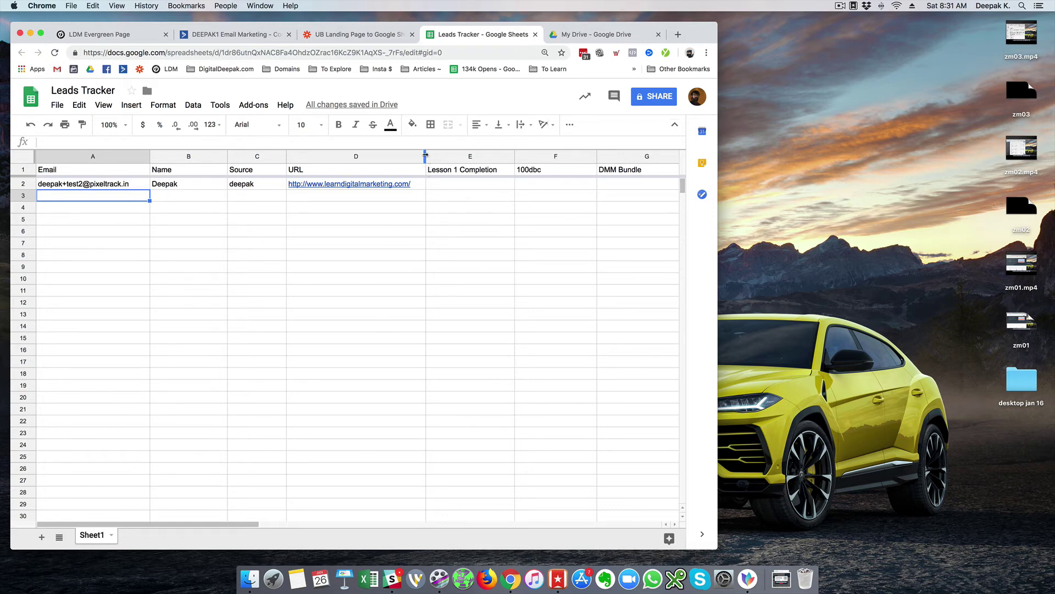
drag(425, 156, 422, 156)
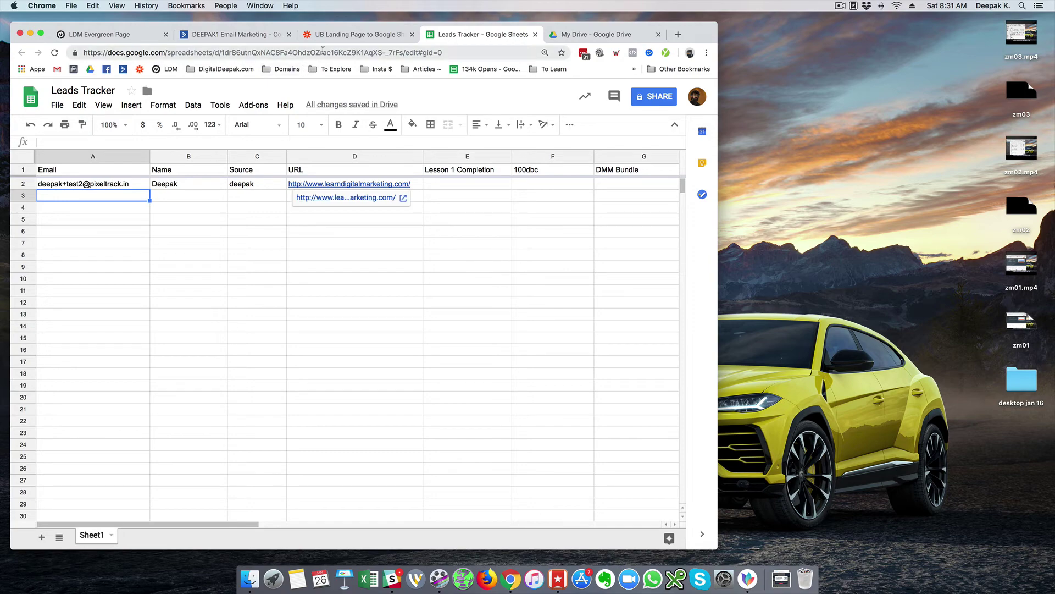
click(372, 255)
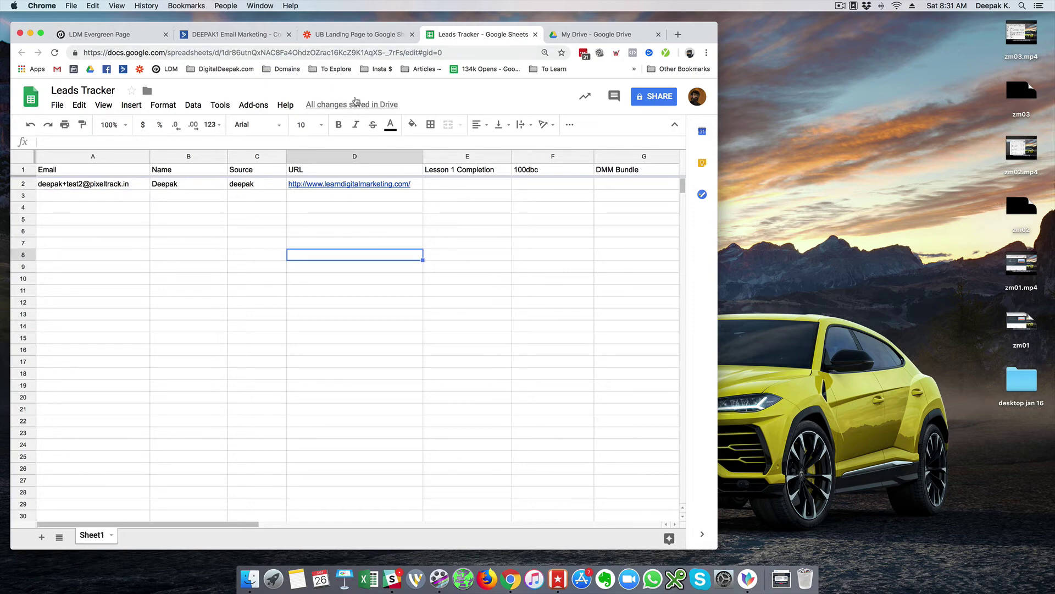
click(372, 37)
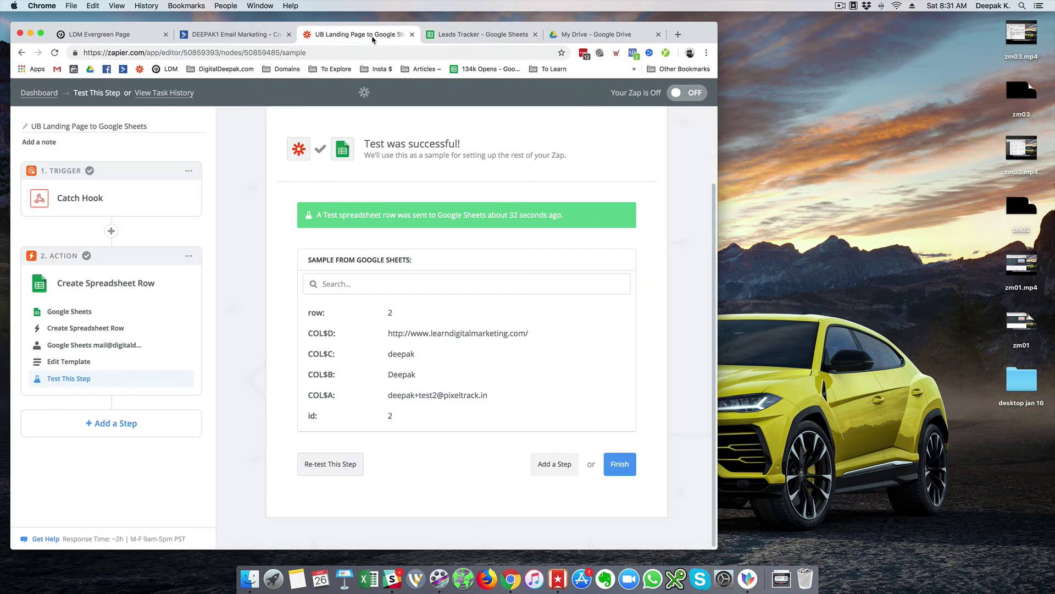
- Finish the Zap and turn it ON, leaving the folder list without choosing one
click(620, 465)
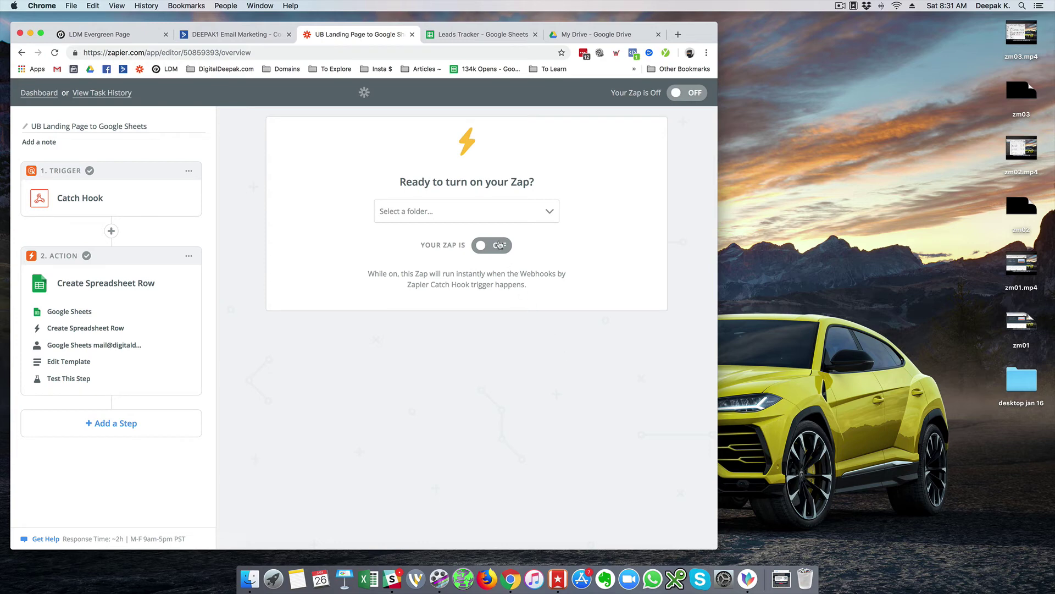
click(499, 246)
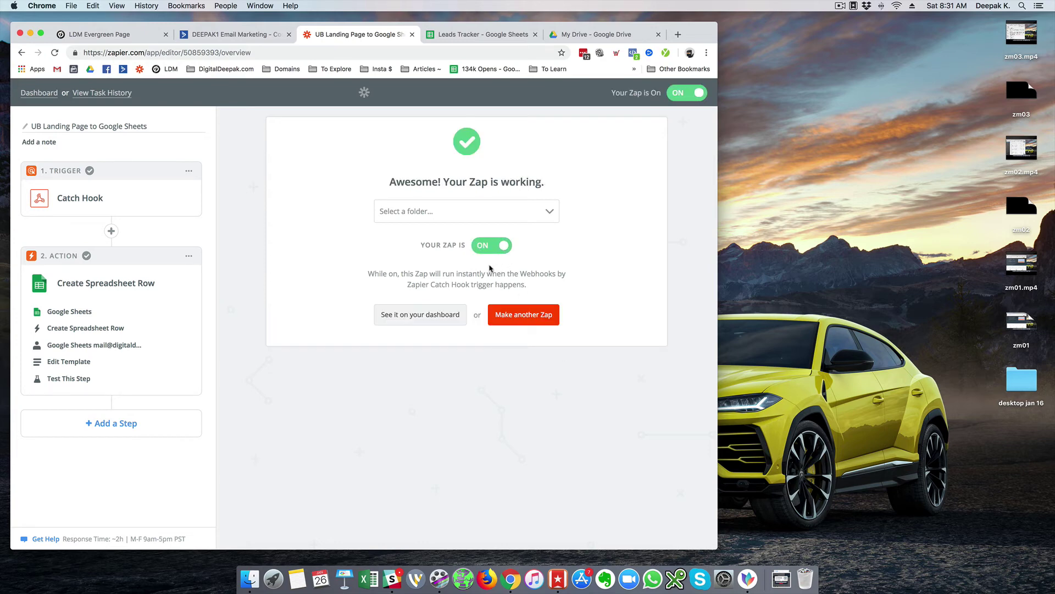
click(473, 219)
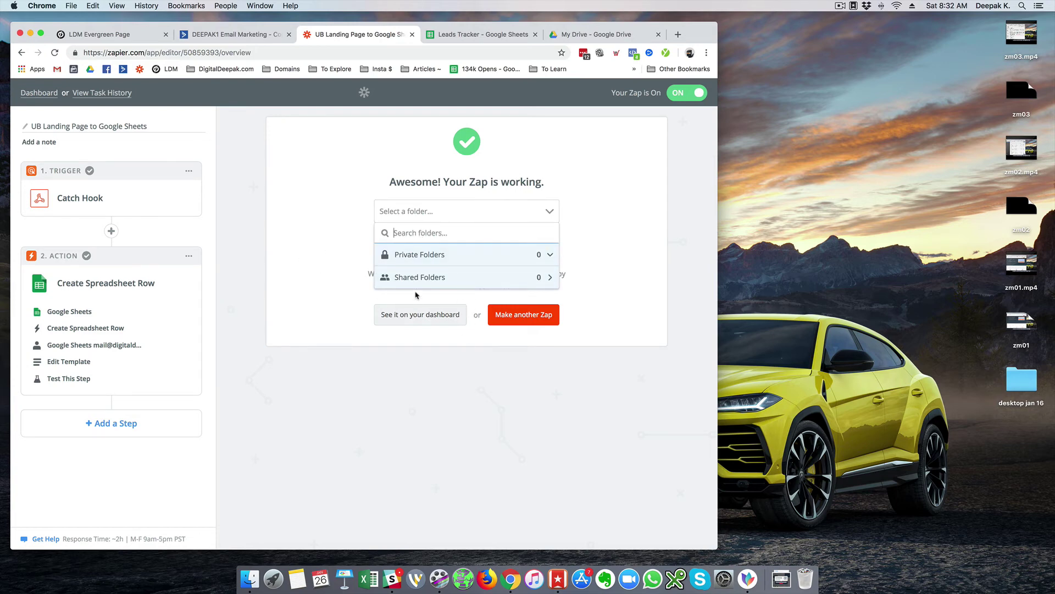
click(260, 285)
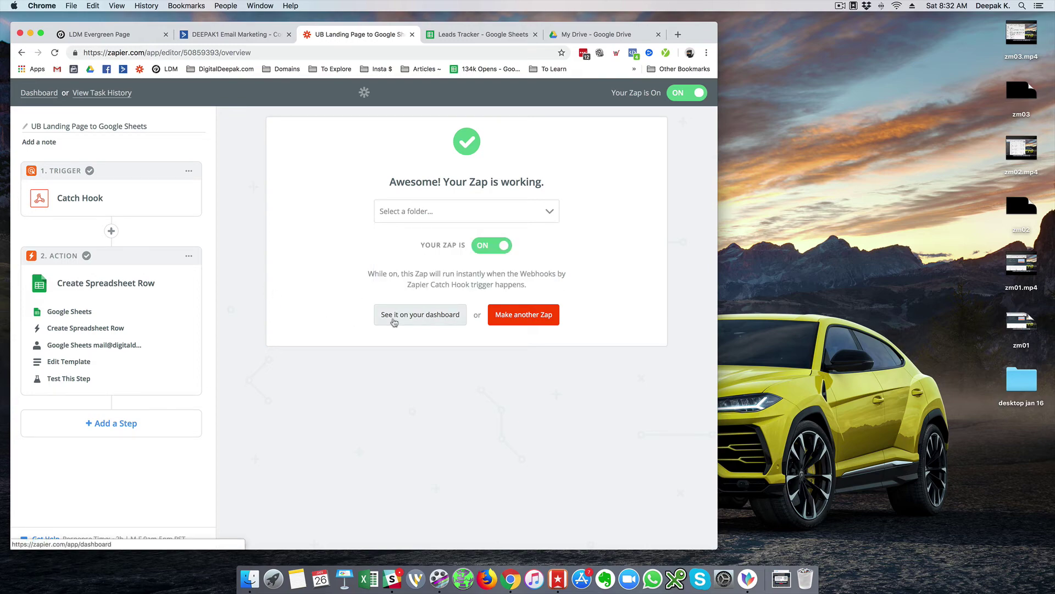
- From the Zaps dashboard, create the private folder 'Funnel - Free DM Course'
click(394, 320)
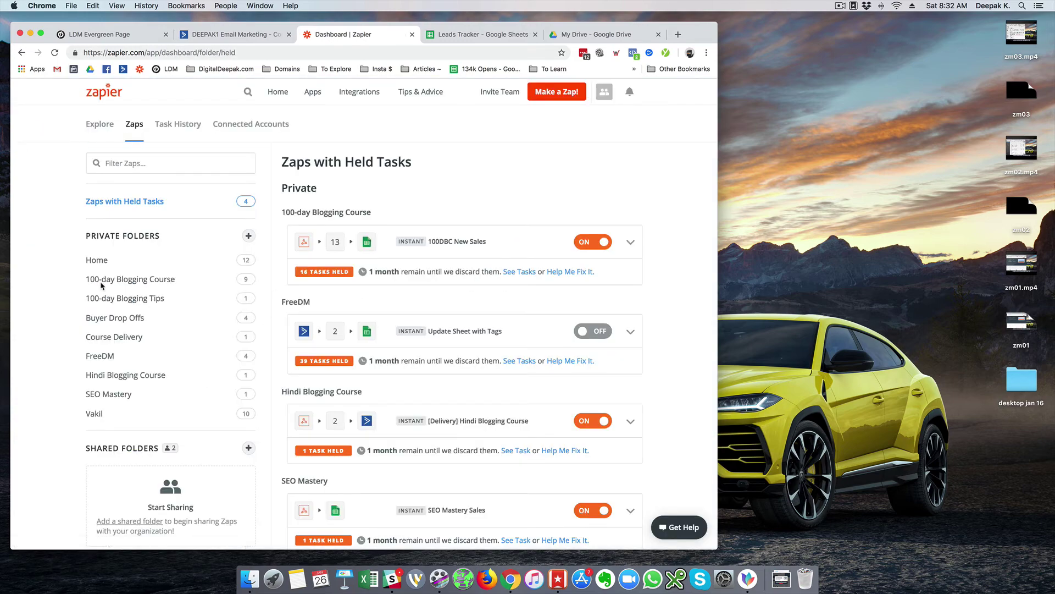
click(250, 235)
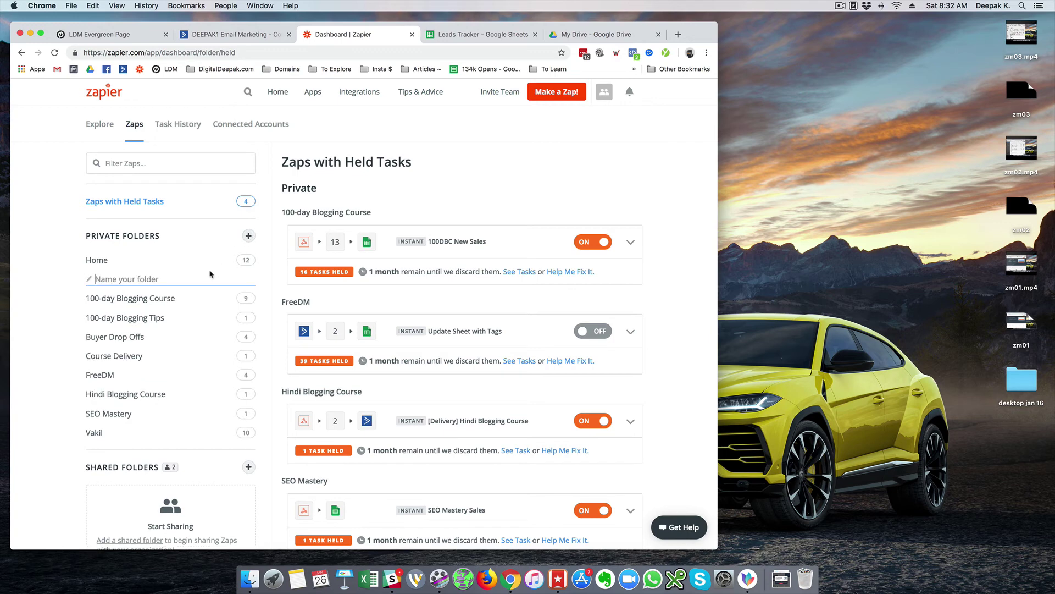
text(Funnel - Free DM Course)
key(Return)
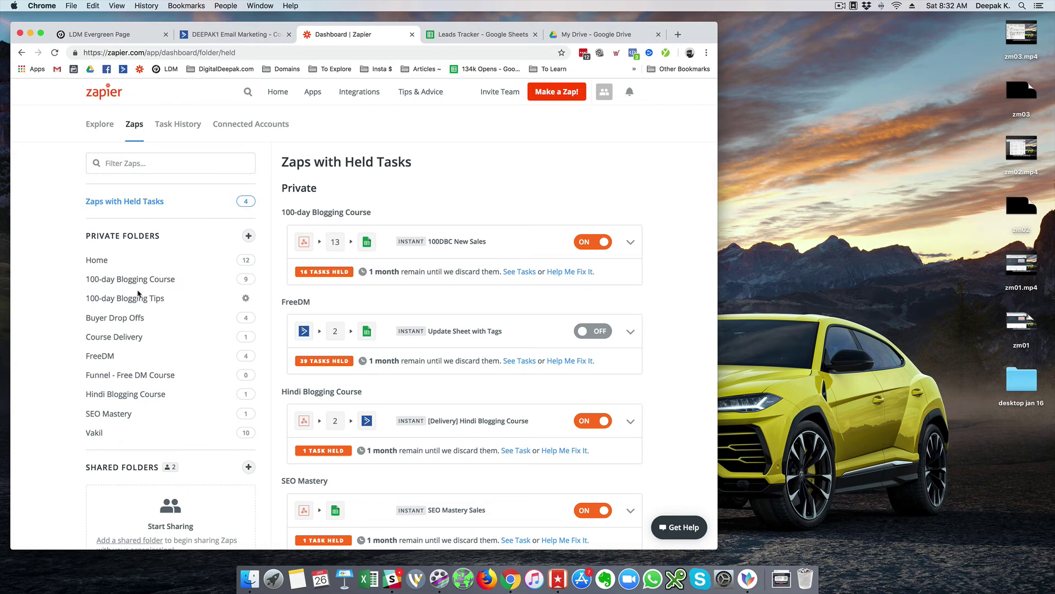
scroll(523, 298, down, 2)
scroll(522, 297, down, 2)
scroll(522, 297, up, 4)
- In the Home folder, trash the three unnamed 'Name your zap' Zaps
click(105, 263)
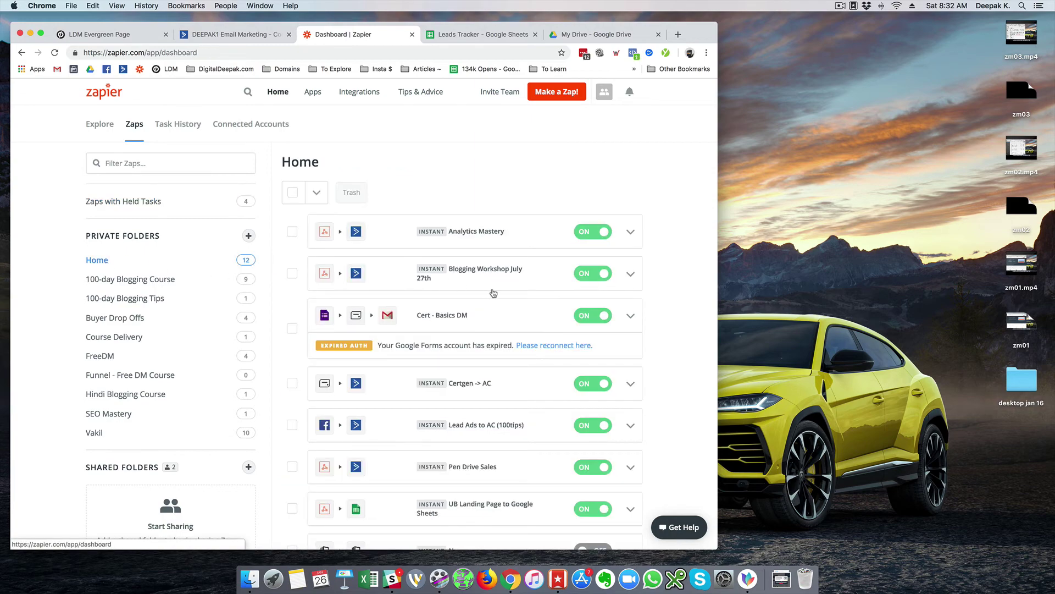
scroll(494, 293, down, 6)
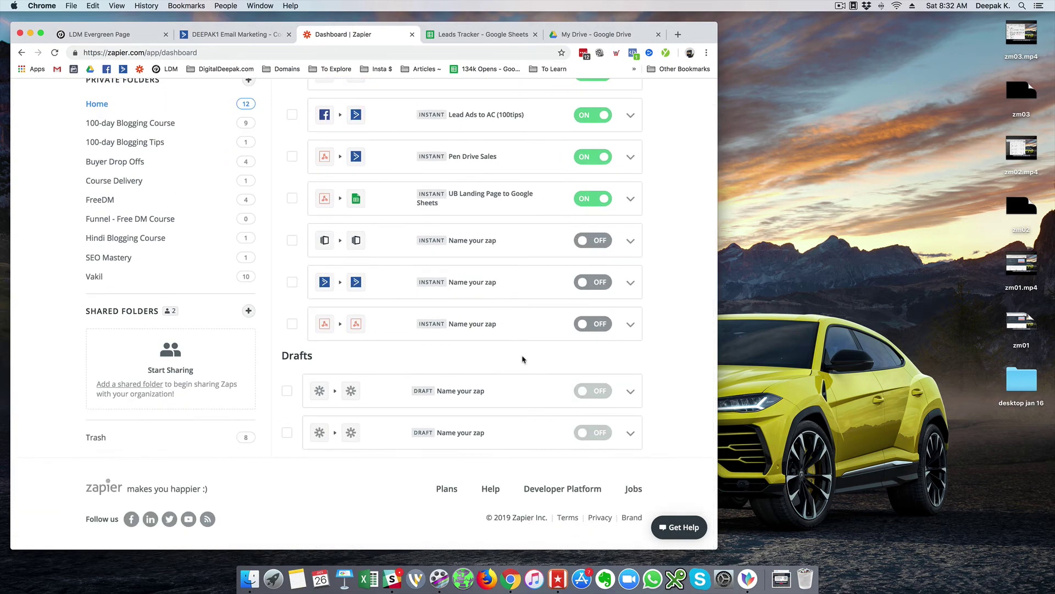
click(631, 240)
click(559, 363)
click(560, 363)
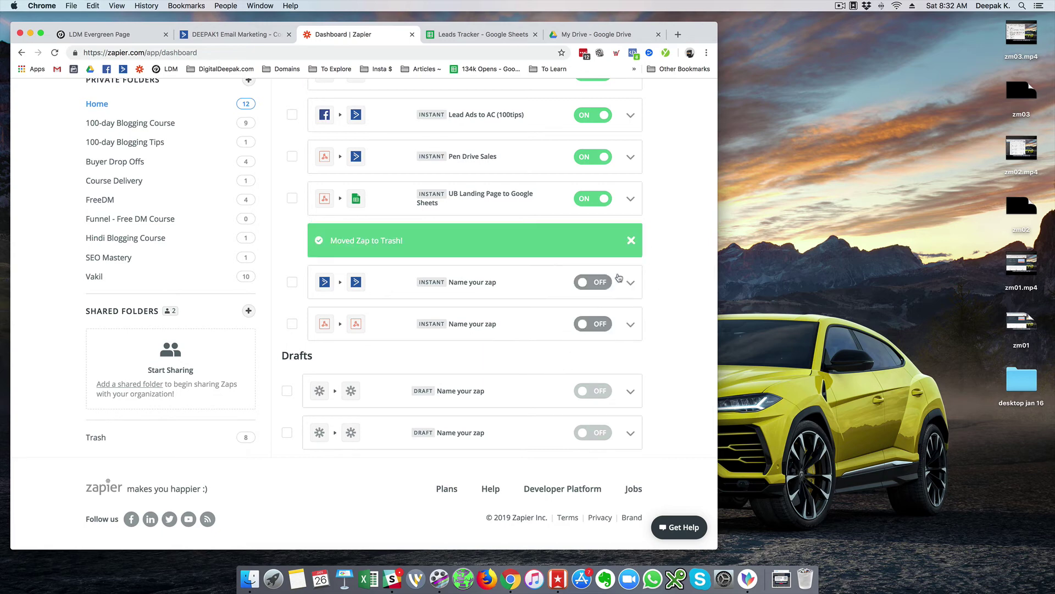
click(630, 282)
click(559, 411)
click(558, 411)
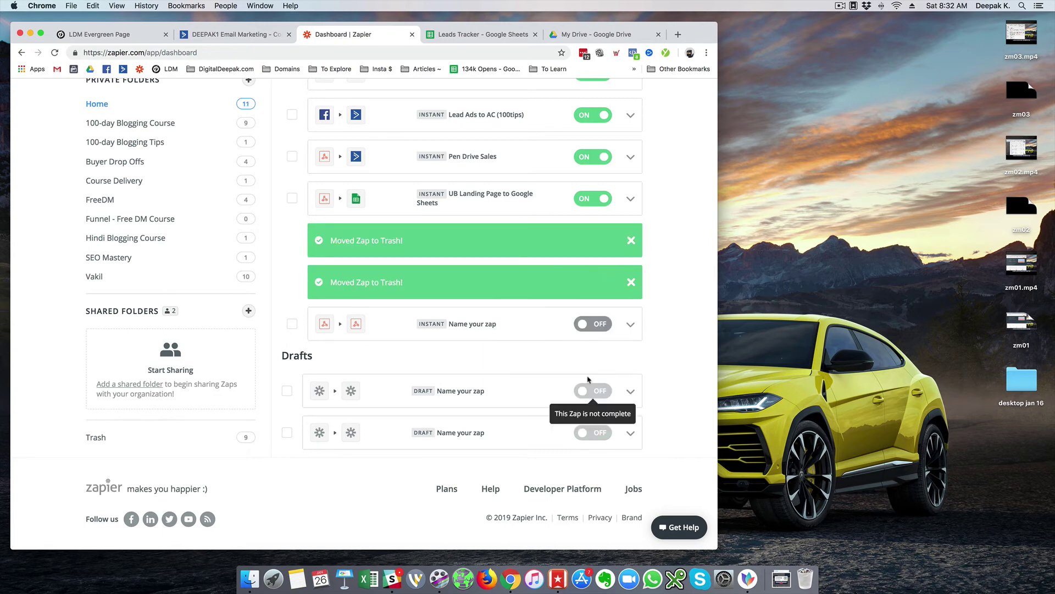
click(630, 324)
click(554, 447)
click(554, 447)
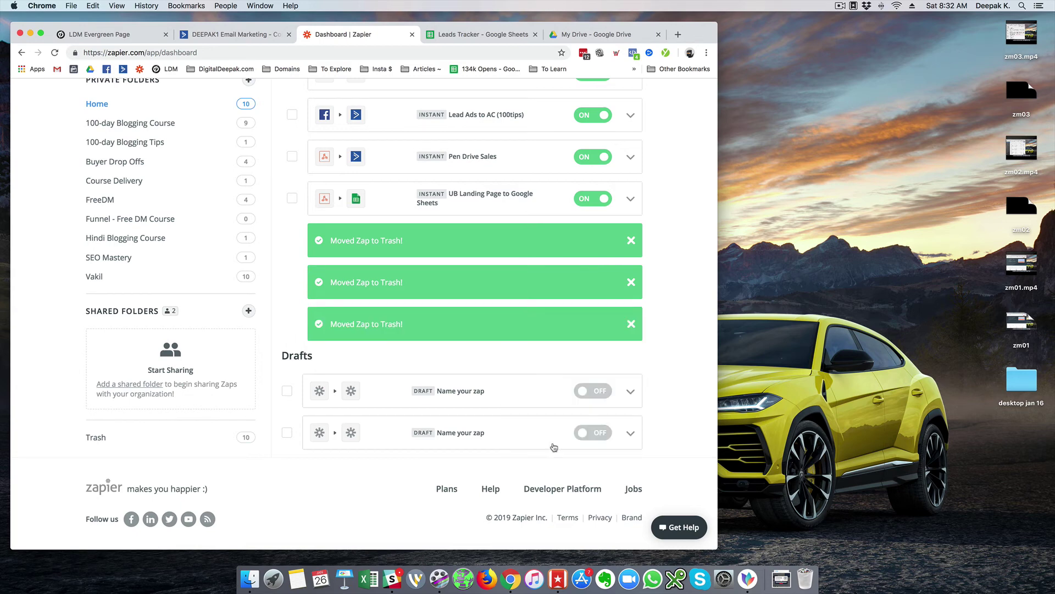
click(630, 391)
- Trash the two remaining draft Zaps, leaving seven Zaps in Home
click(551, 513)
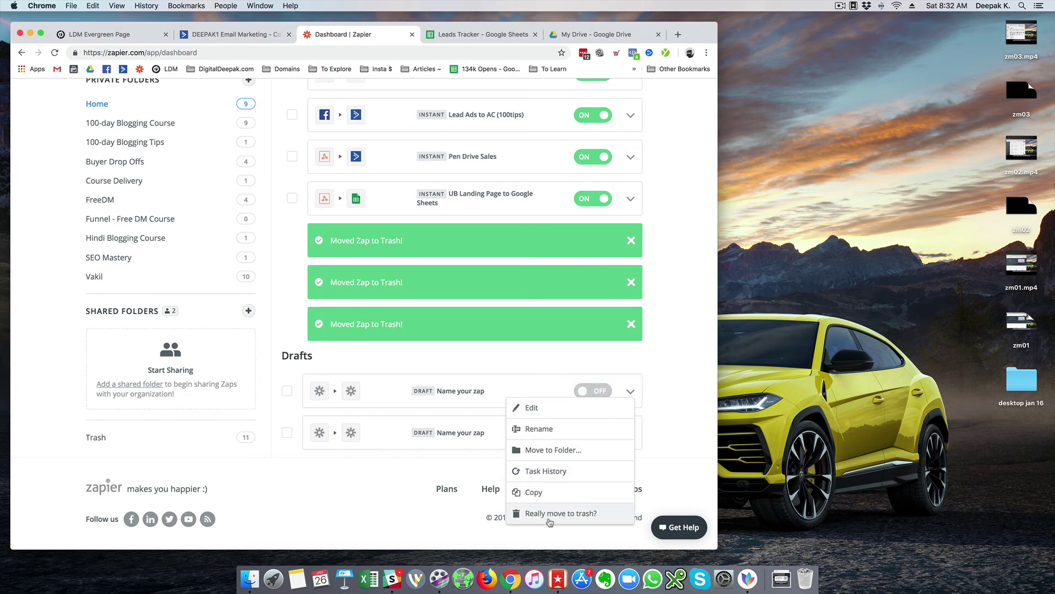
click(552, 514)
click(630, 433)
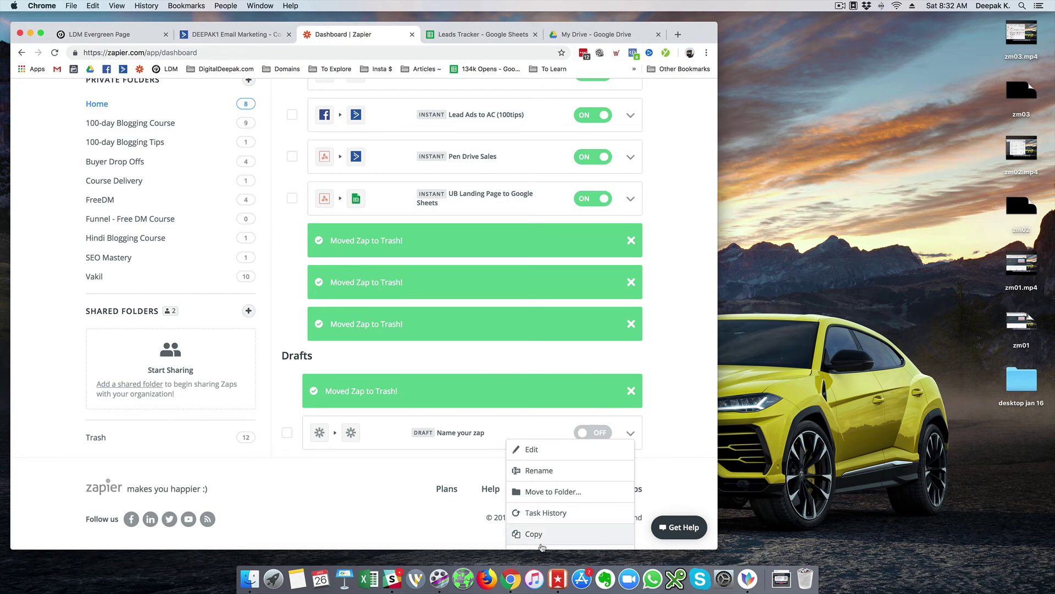
scroll(541, 544, down, 1)
click(539, 542)
click(538, 541)
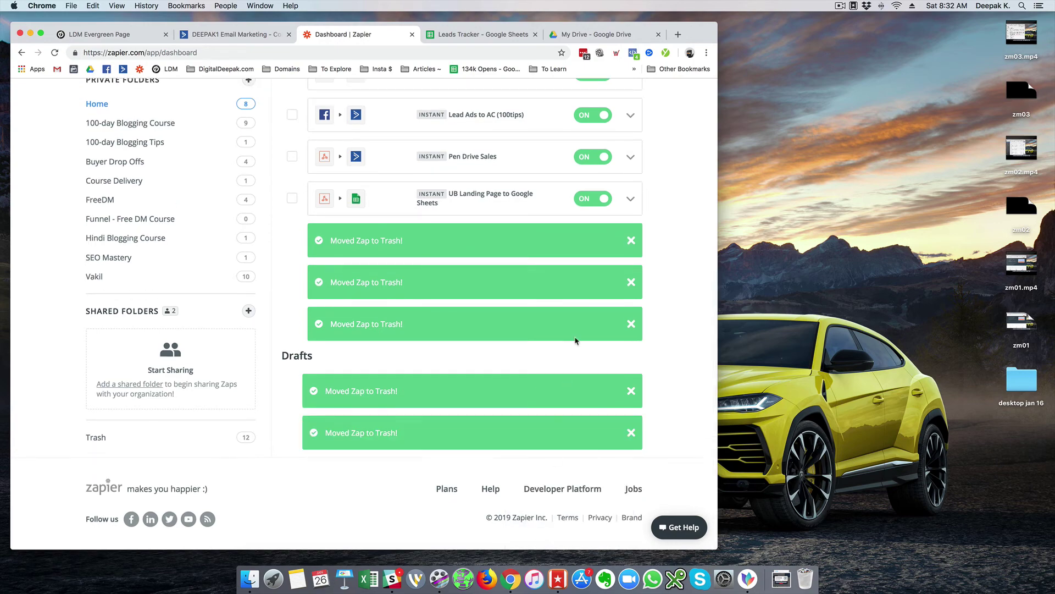
scroll(575, 341, up, 8)
scroll(576, 340, down, 4)
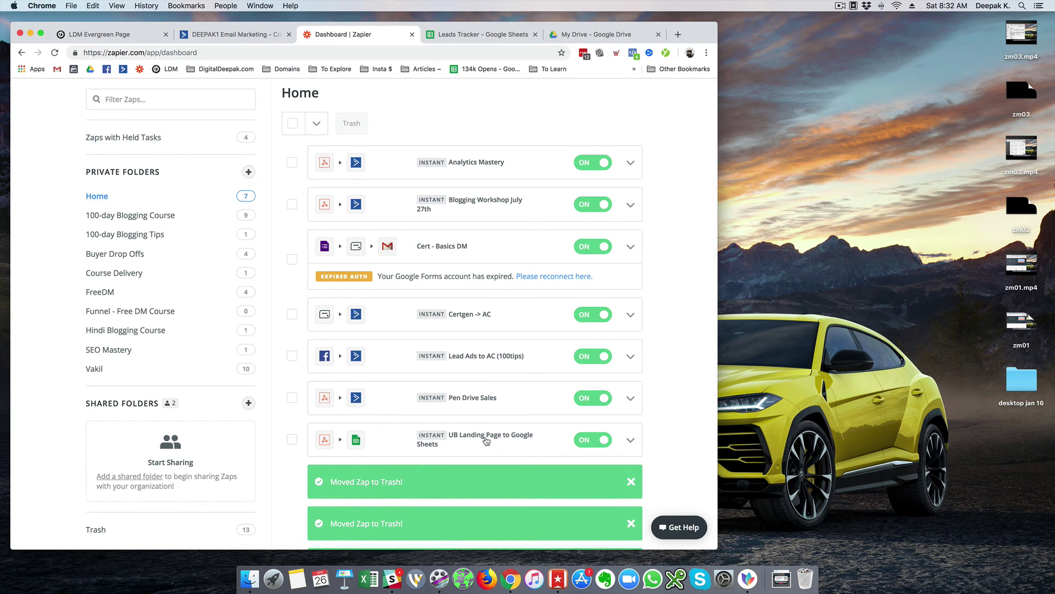
- Move the UB Landing Page to Google Sheets Zap into the Funnel - Free DM Course folder
click(631, 439)
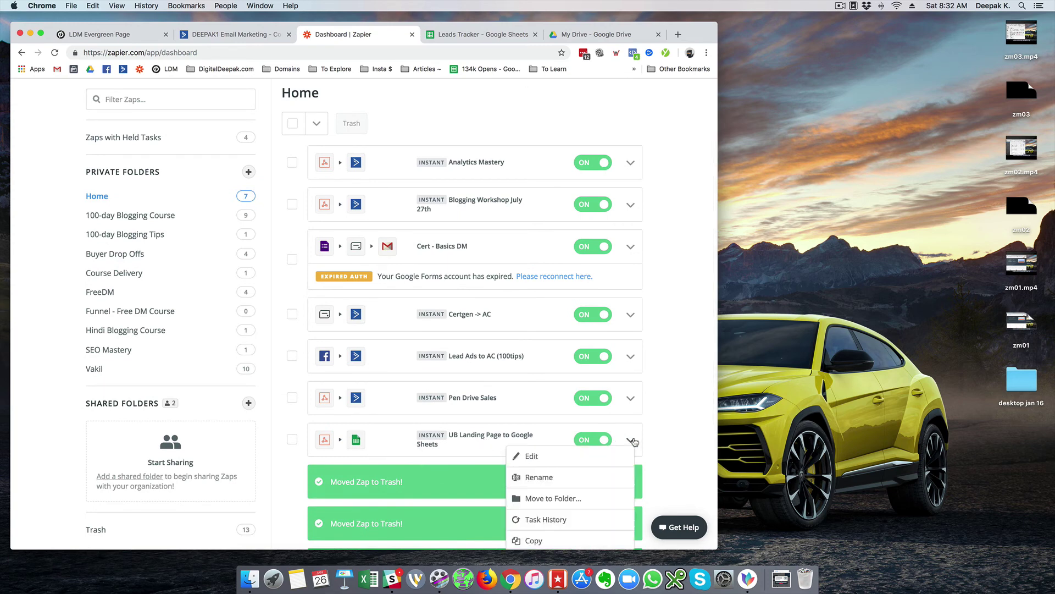
scroll(615, 434, down, 3)
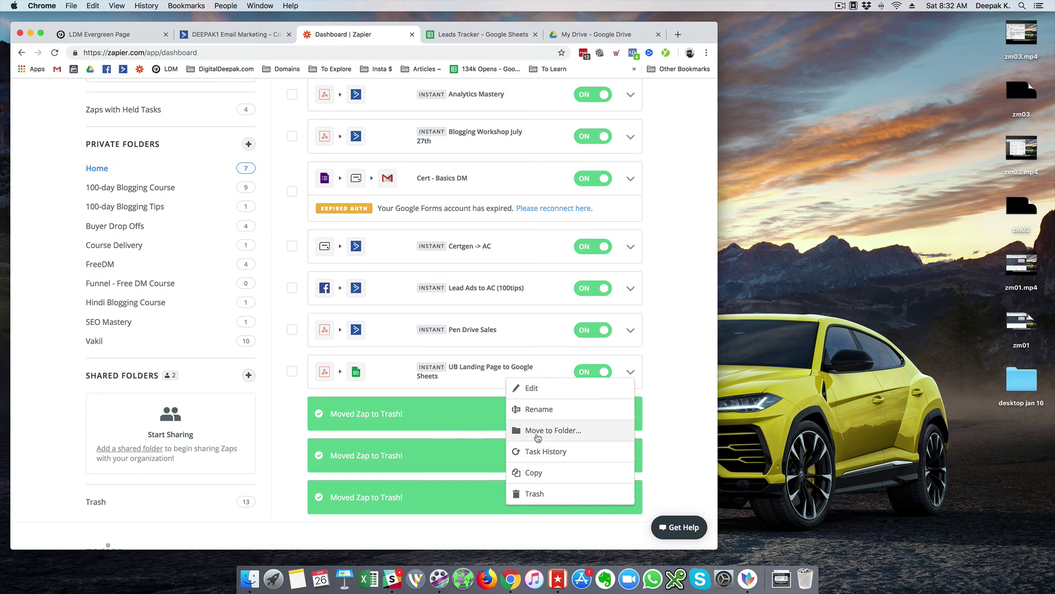
click(560, 436)
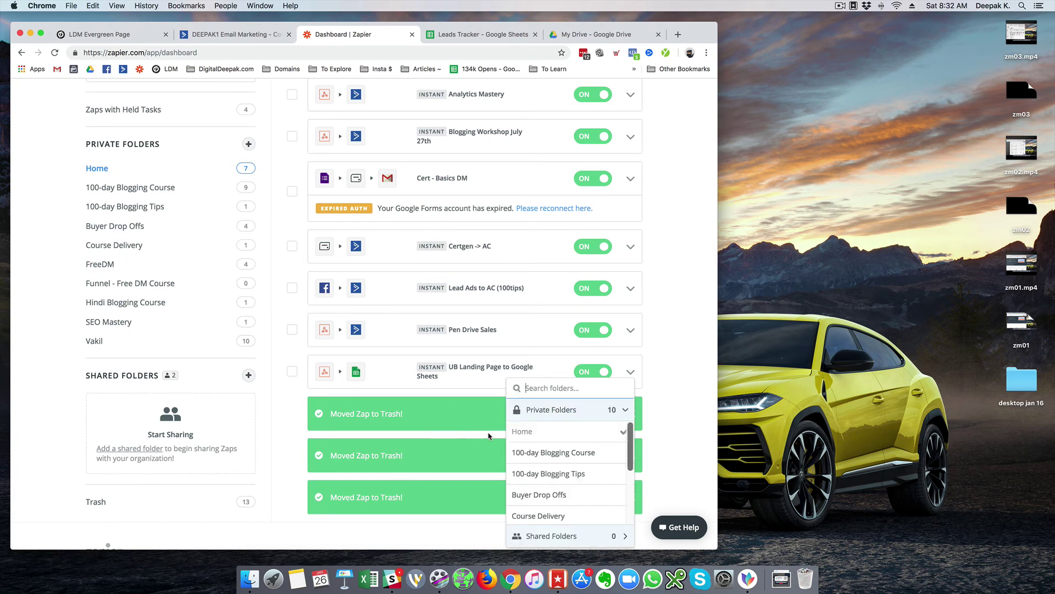
scroll(469, 422, down, 3)
scroll(550, 418, down, 3)
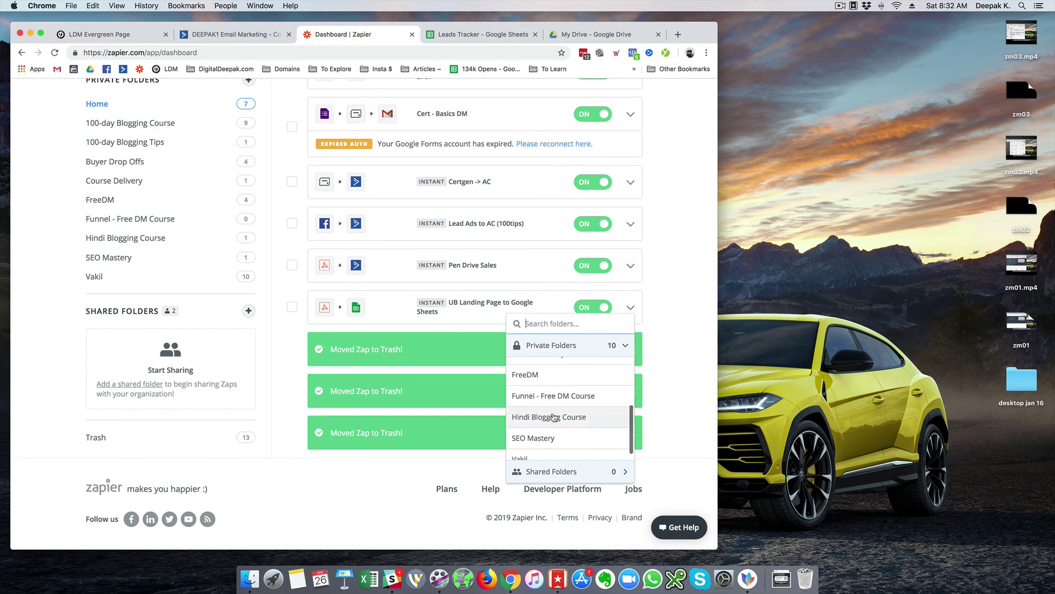
click(557, 395)
scroll(659, 289, up, 5)
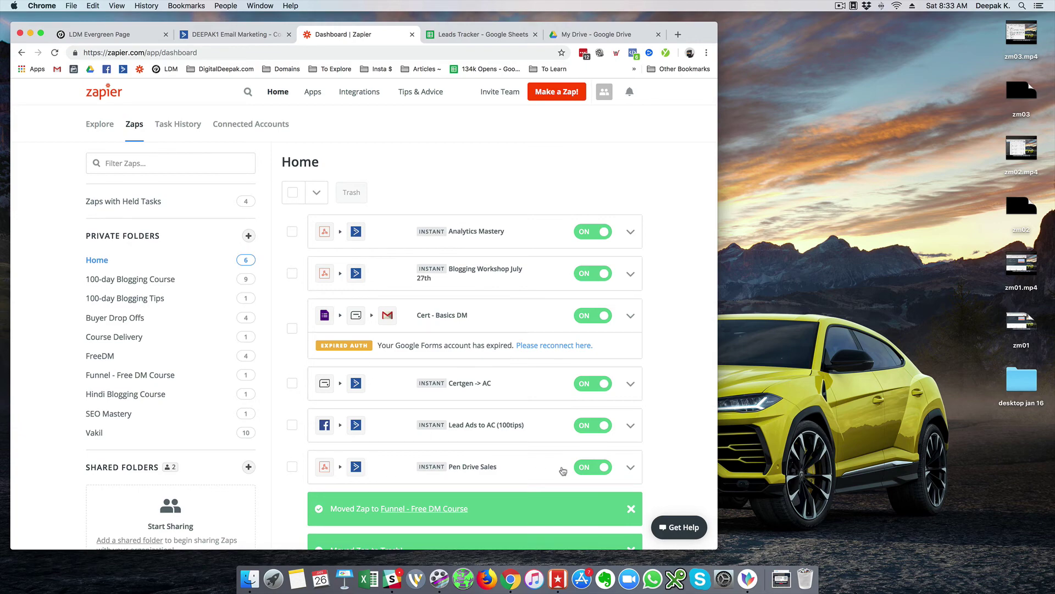
- Dismiss the folder-move and trash confirmations and bring up the LDM Evergreen Page dashboard
click(633, 510)
scroll(664, 451, down, 2)
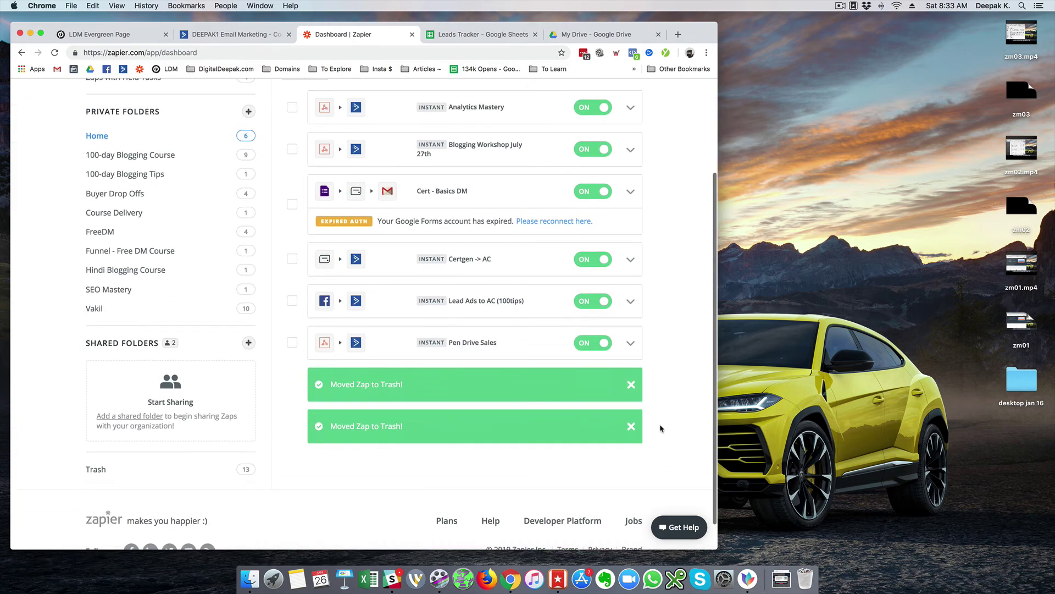
click(632, 386)
scroll(663, 358, up, 2)
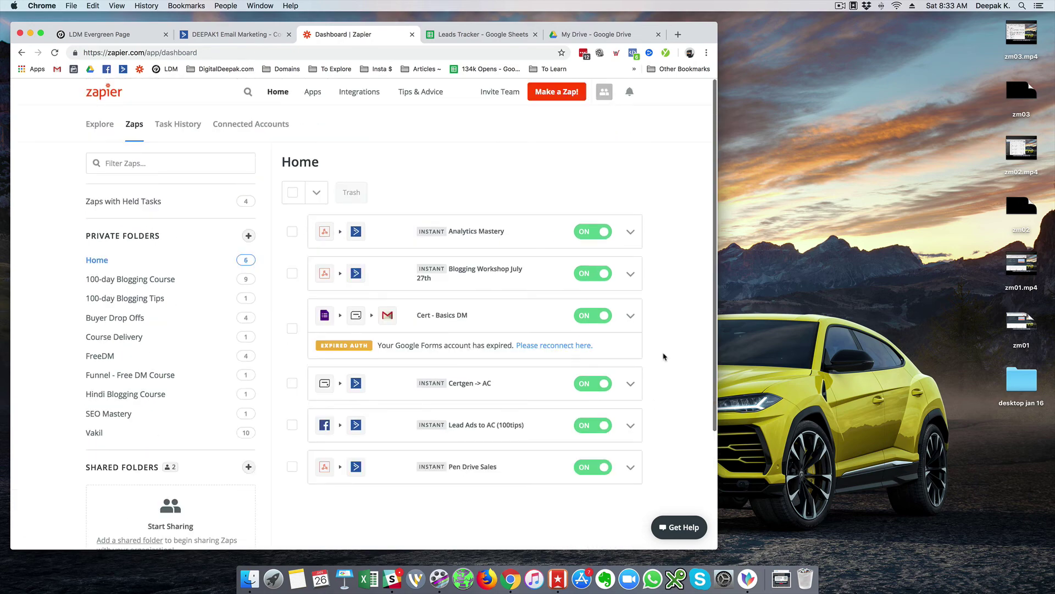
click(94, 36)
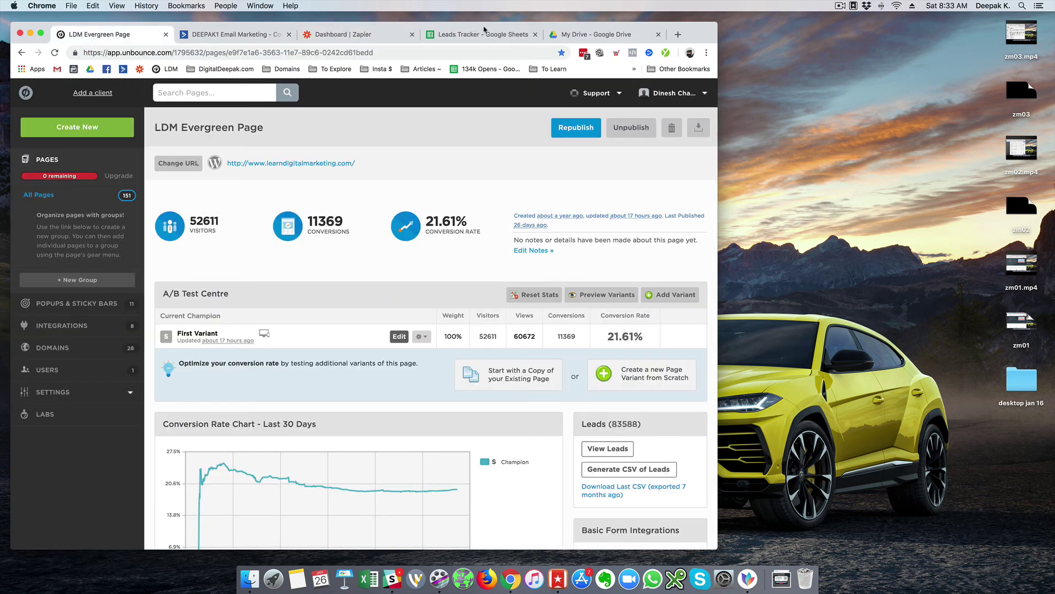
- After checking Leads Tracker, republish the LDM Evergreen Page from its Unbounce dashboard
click(495, 34)
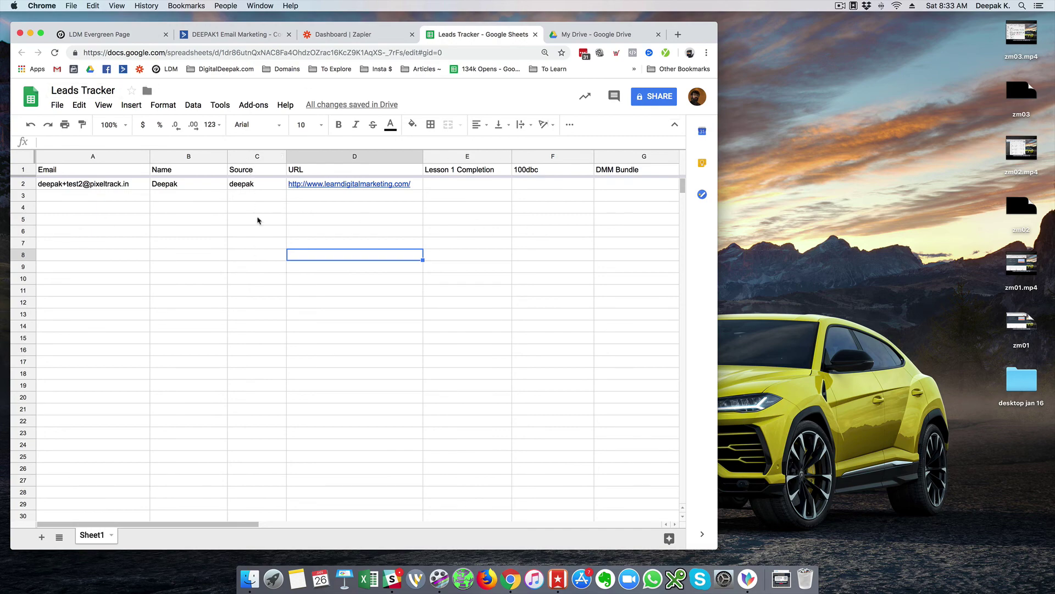
click(106, 36)
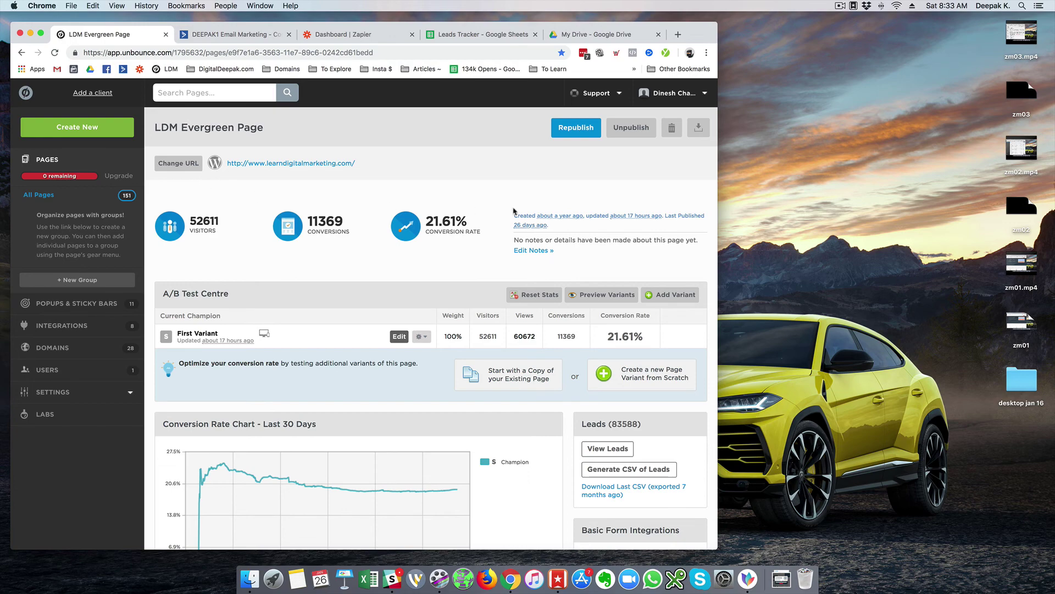
scroll(514, 212, down, 5)
scroll(514, 212, down, 2)
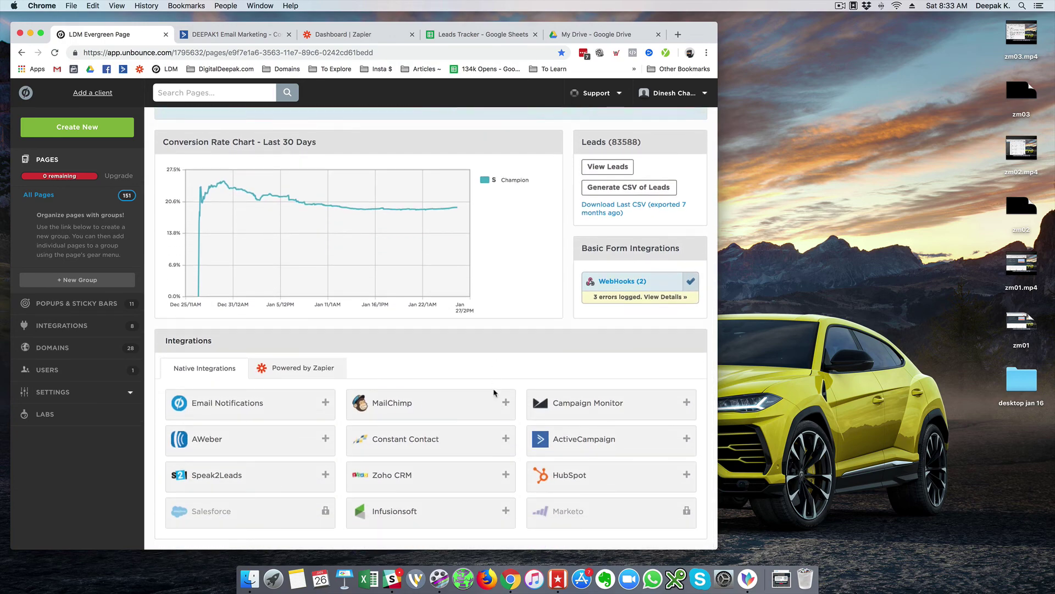
scroll(502, 328, up, 6)
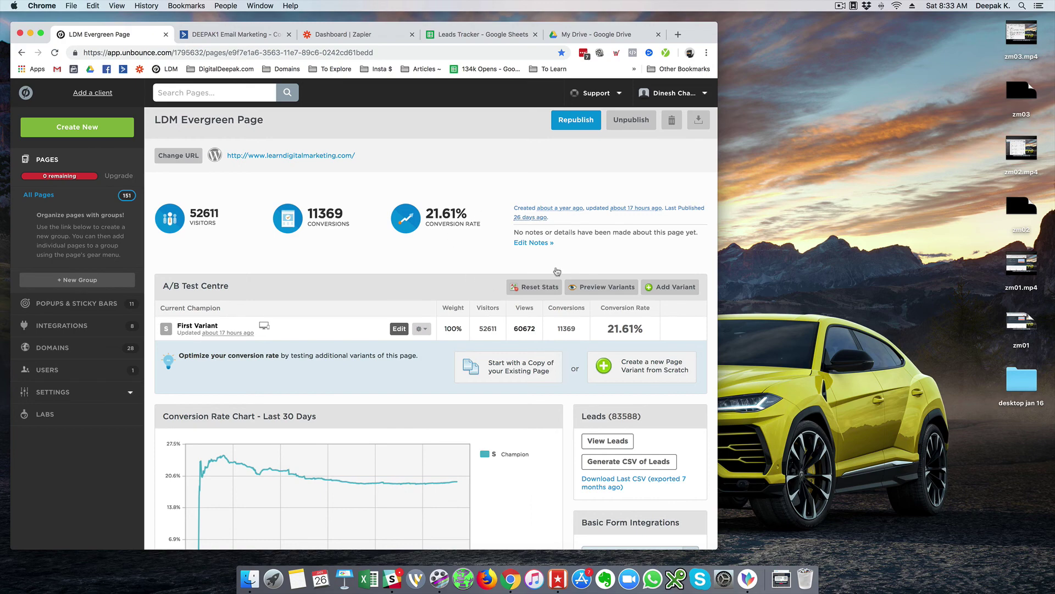
click(578, 130)
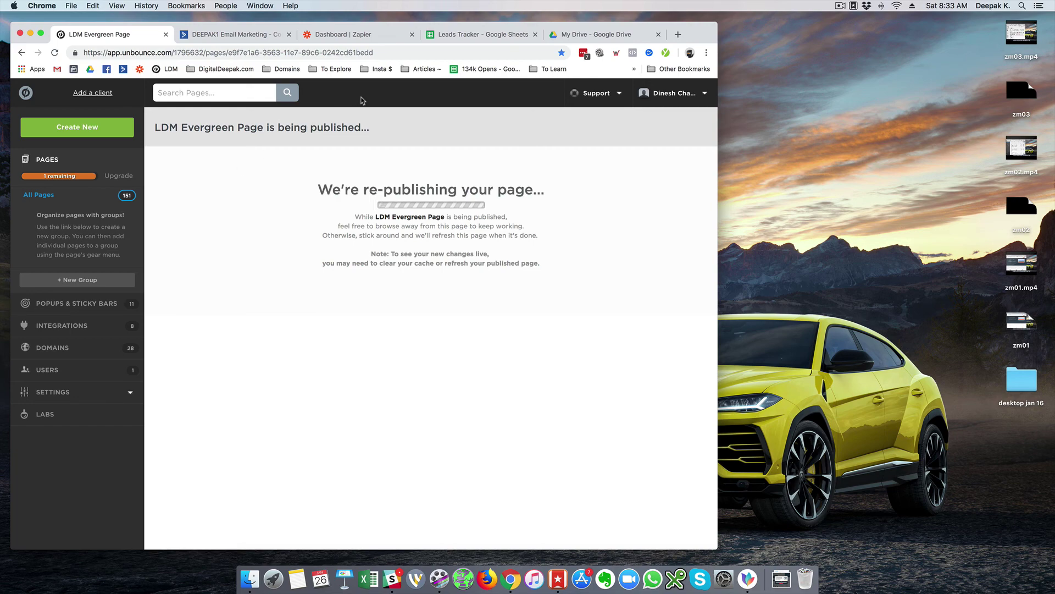
- Open a new Chrome incognito window and place it narrowed on the right side
click(706, 52)
click(687, 105)
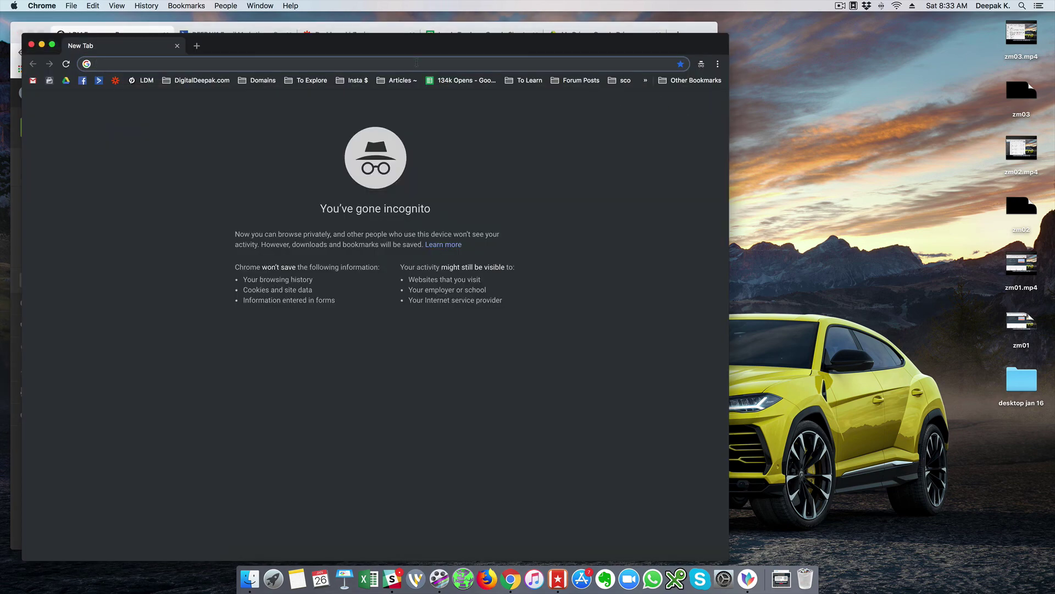
drag(370, 46, 660, 32)
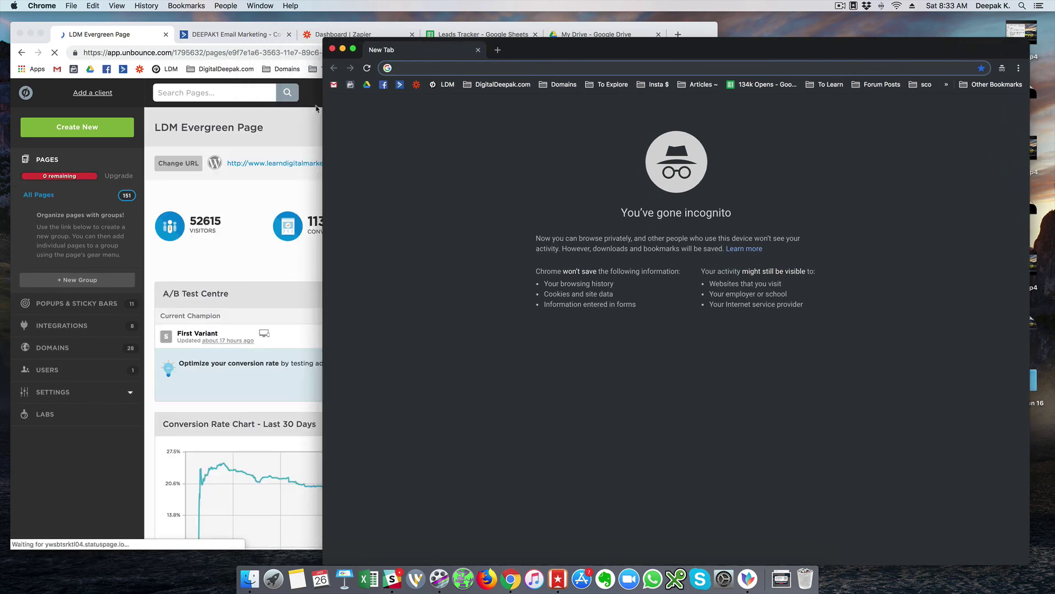
drag(309, 111, 484, 115)
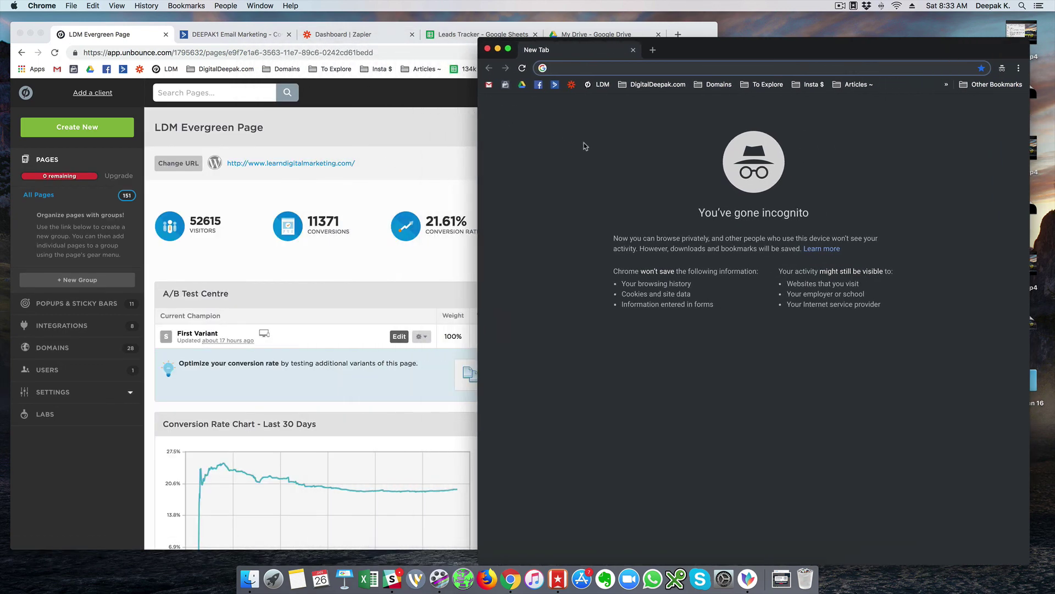
text(www.)
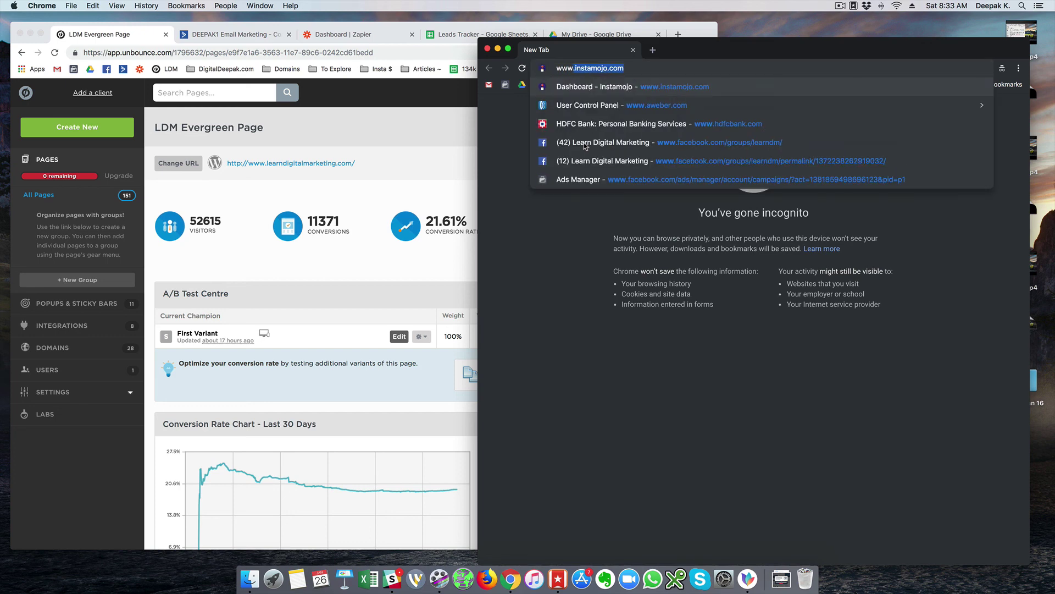
key(BackSpace)
text(.learndigitalmarketing.com)
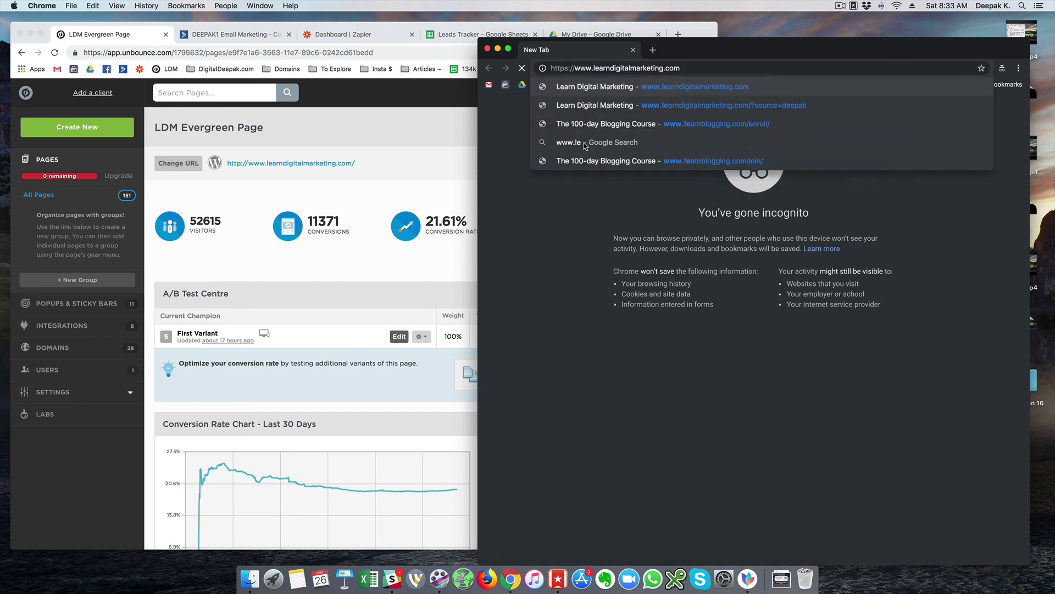
key(Return)
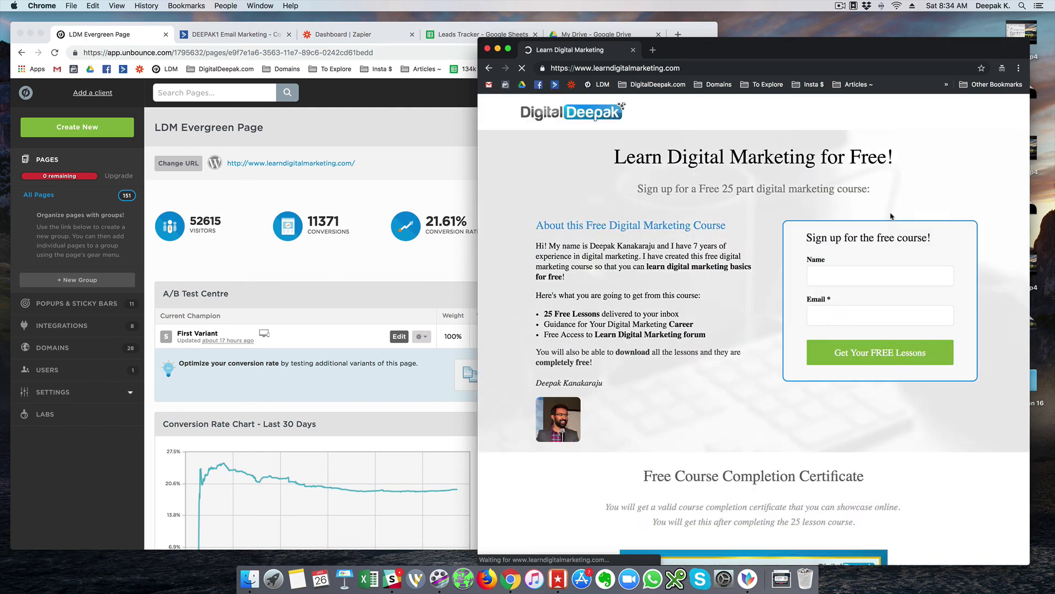
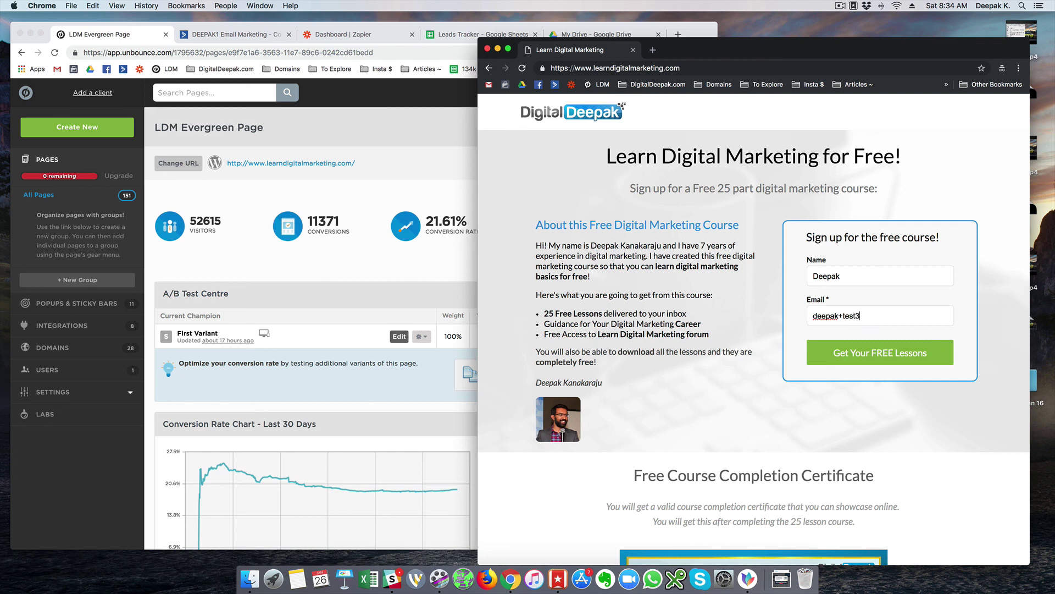
- Submit the signup form and confirm the lead in Leads Tracker row 3, Source 'unknown'
click(446, 35)
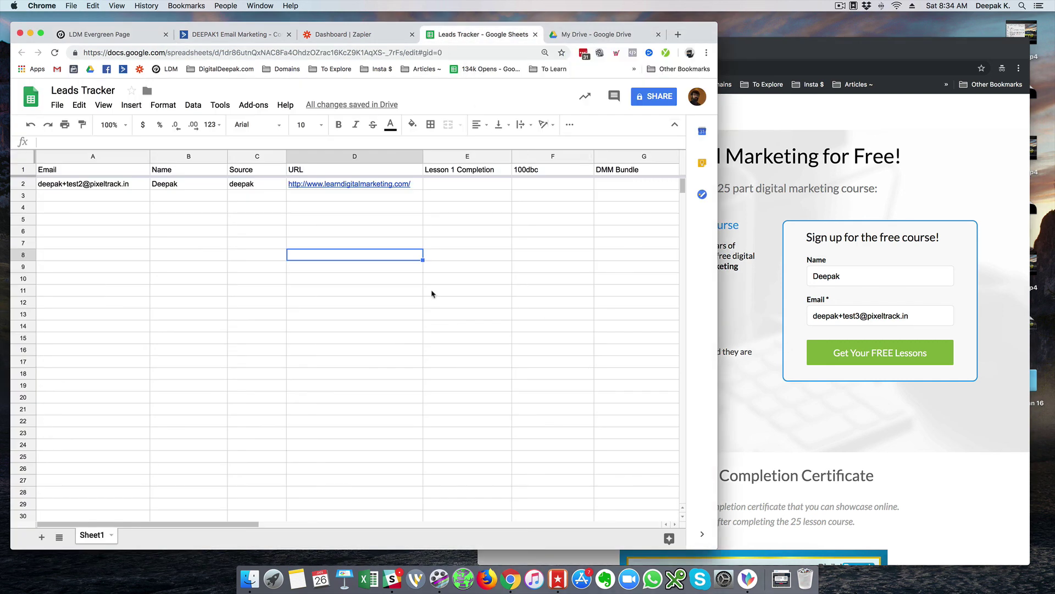
click(848, 389)
click(851, 363)
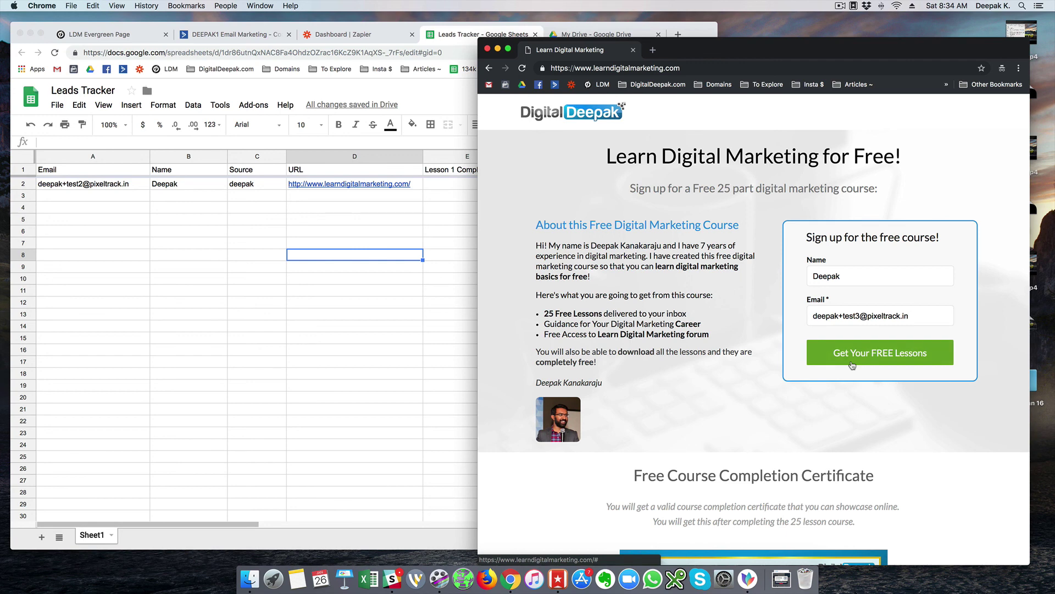
click(235, 280)
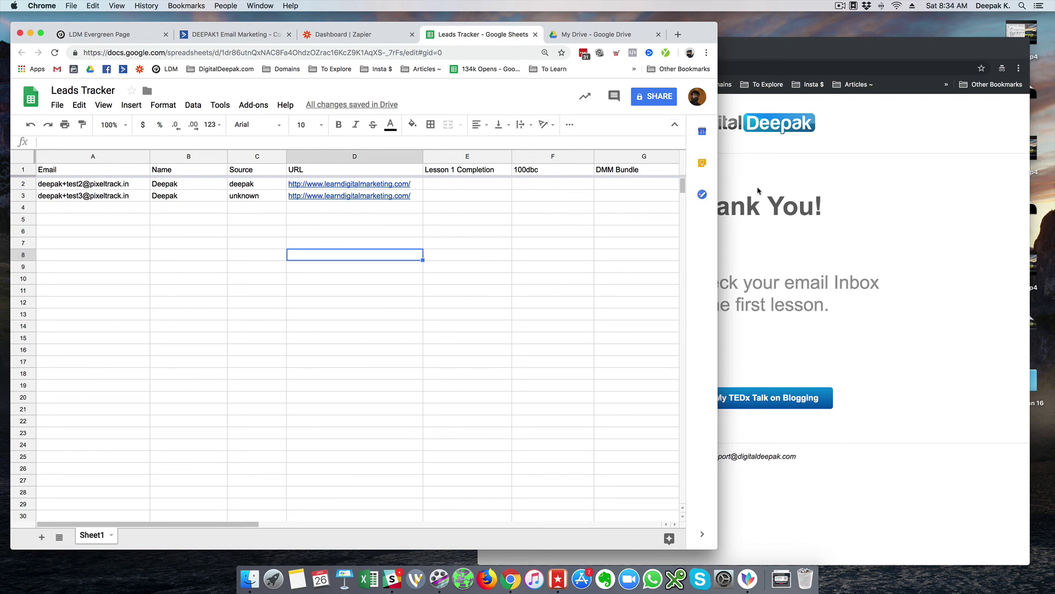
click(270, 201)
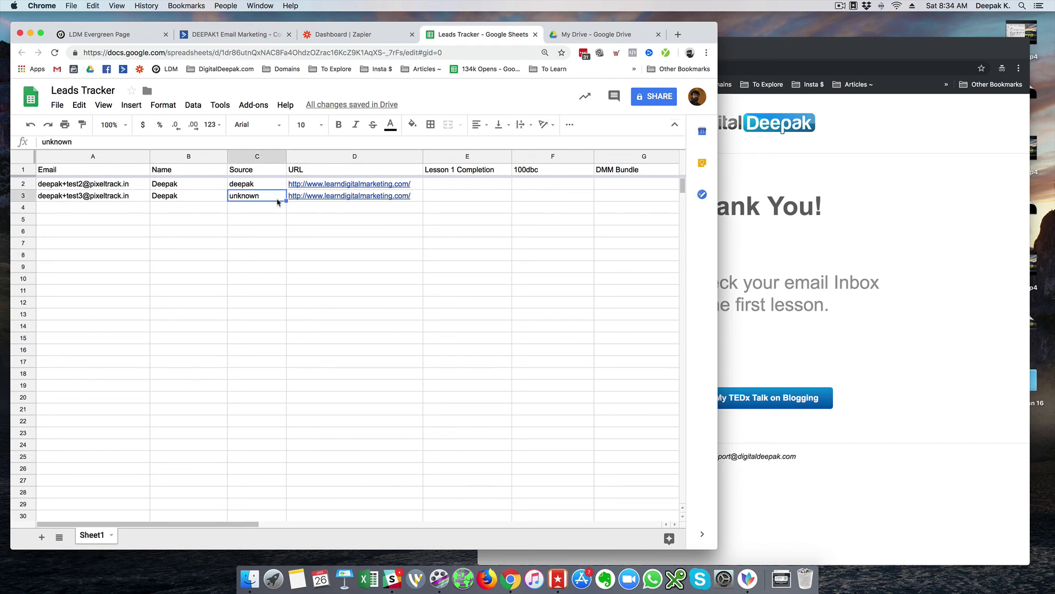
click(483, 197)
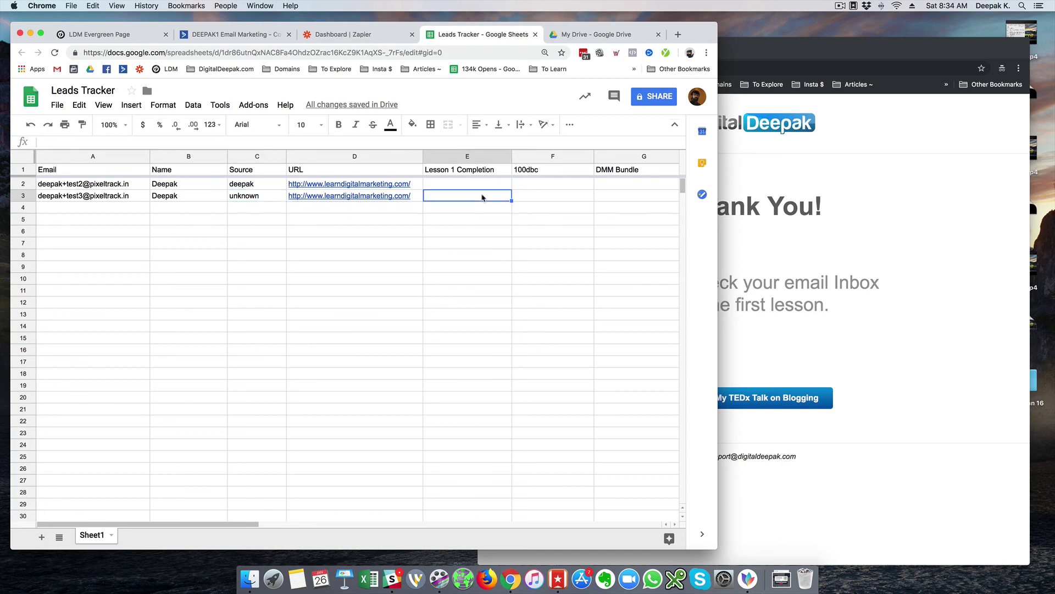
- Close the incognito Thank You window and narrow the spreadsheet window
click(804, 191)
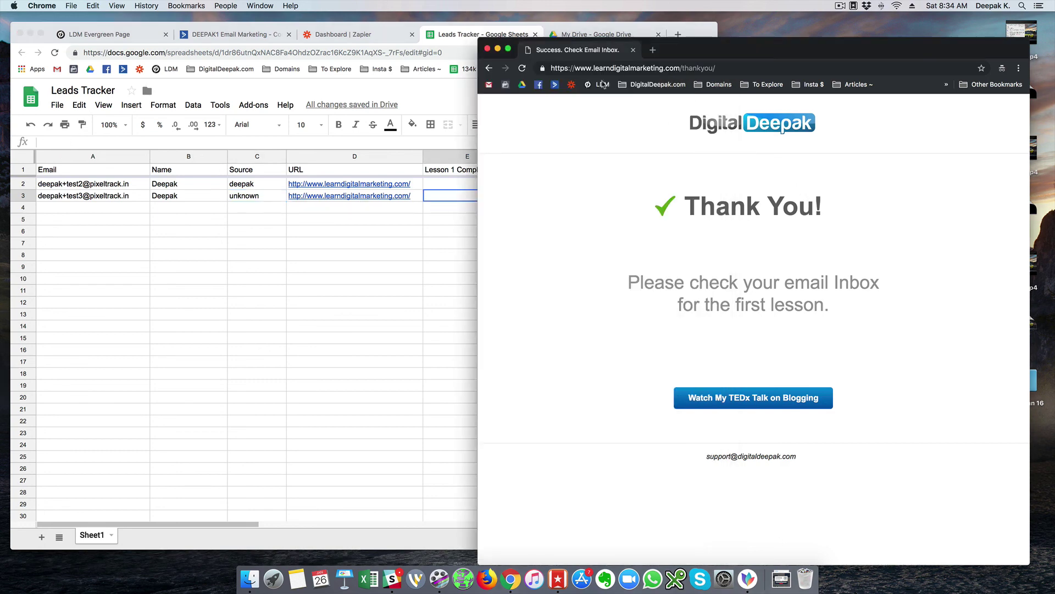
click(632, 53)
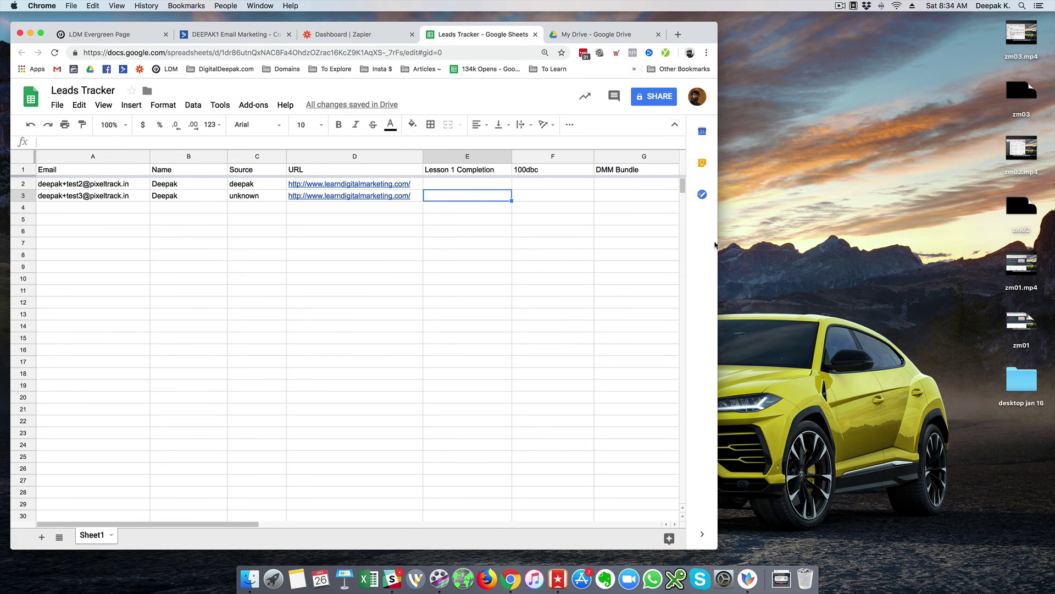
drag(717, 241, 676, 244)
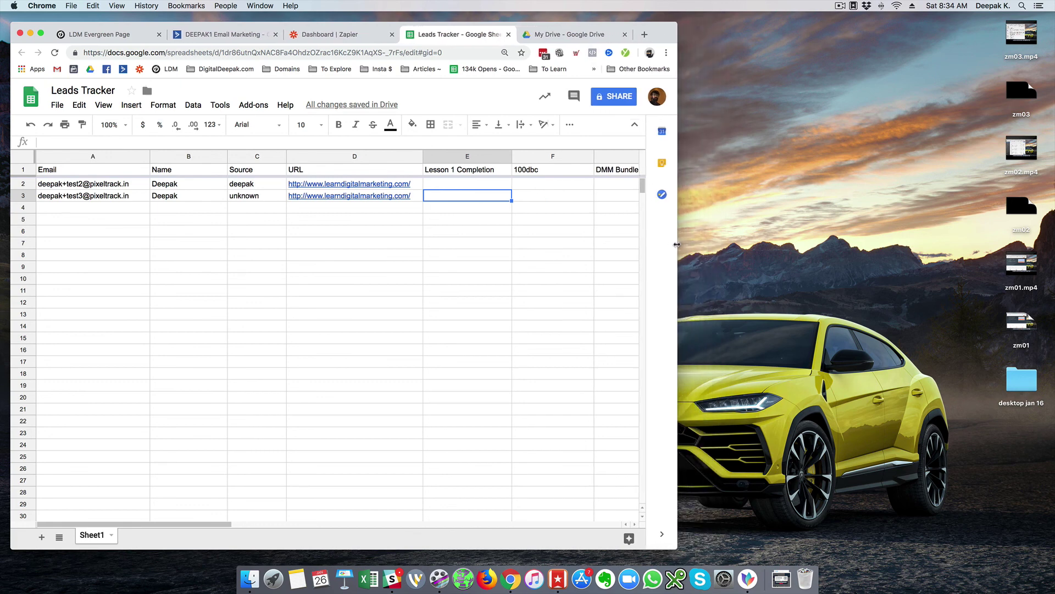